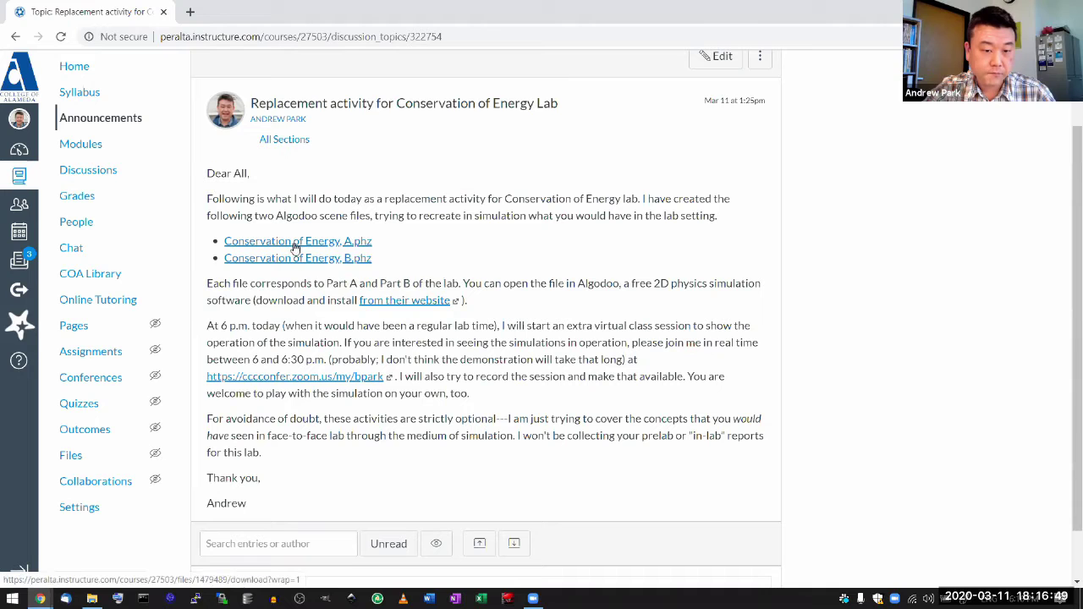
Step: Download the Conservation of Energy A and B scene files, and open the Part A scene in Algodoo with its energy plot window closed
{"action": "left_click", "coordinate": [296, 245]}
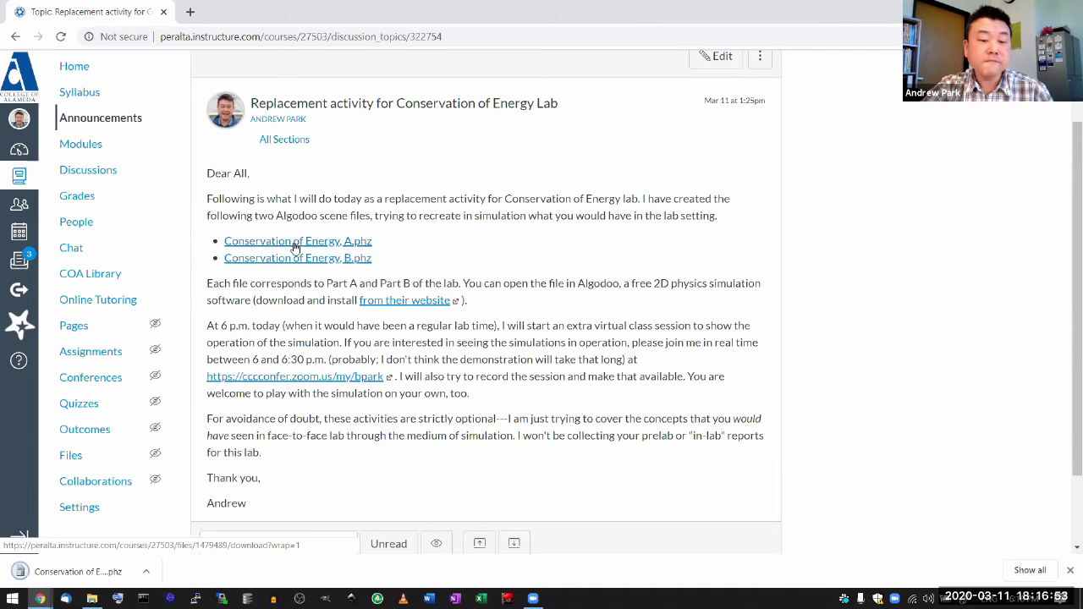
{"action": "left_click", "coordinate": [300, 262]}
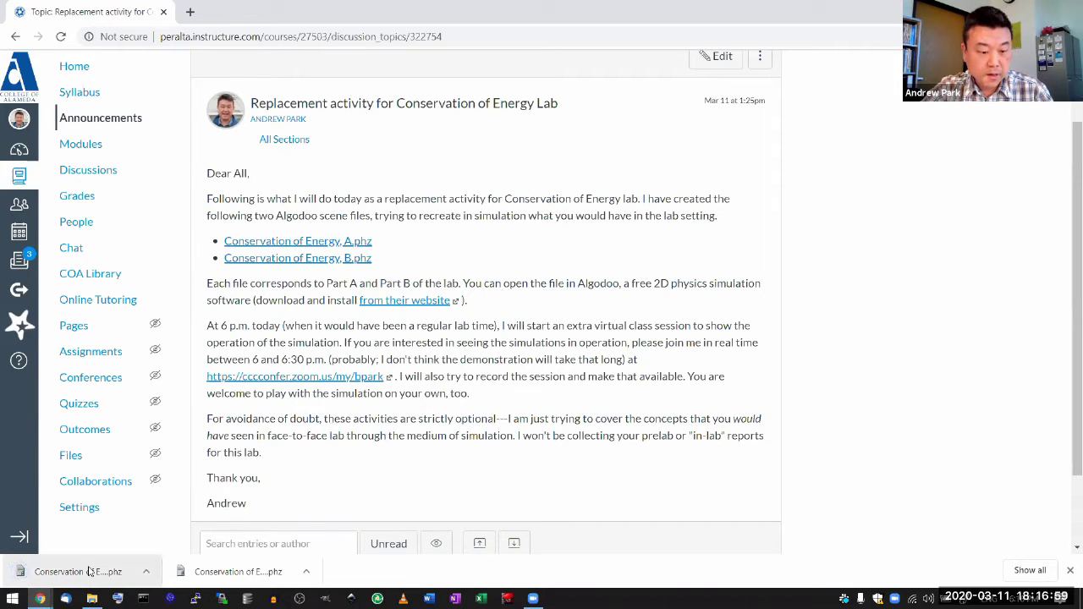
{"action": "left_click", "coordinate": [200, 574]}
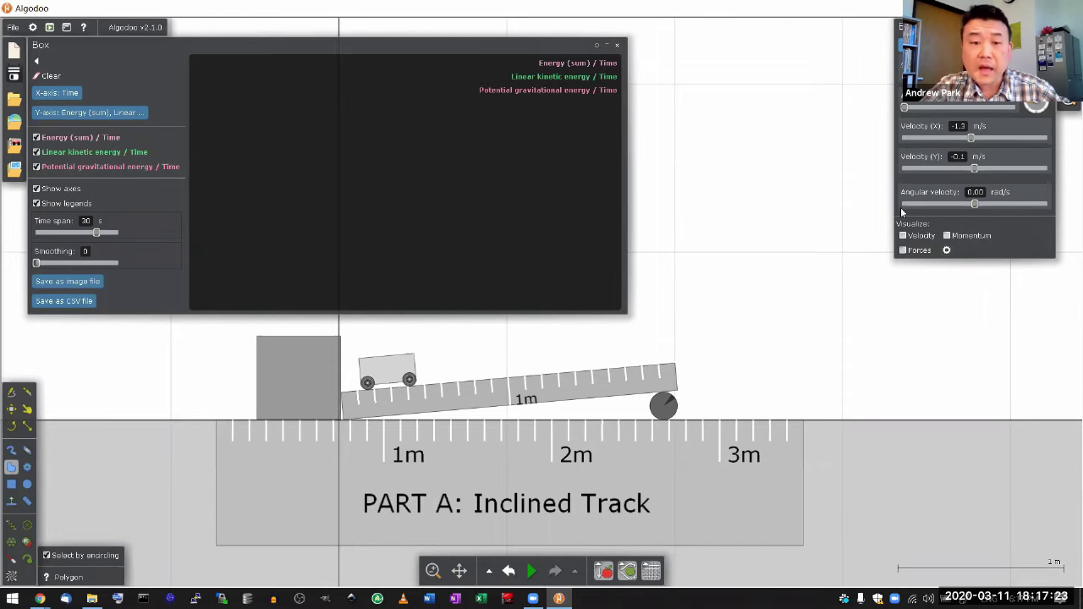
{"action": "left_click", "coordinate": [617, 44]}
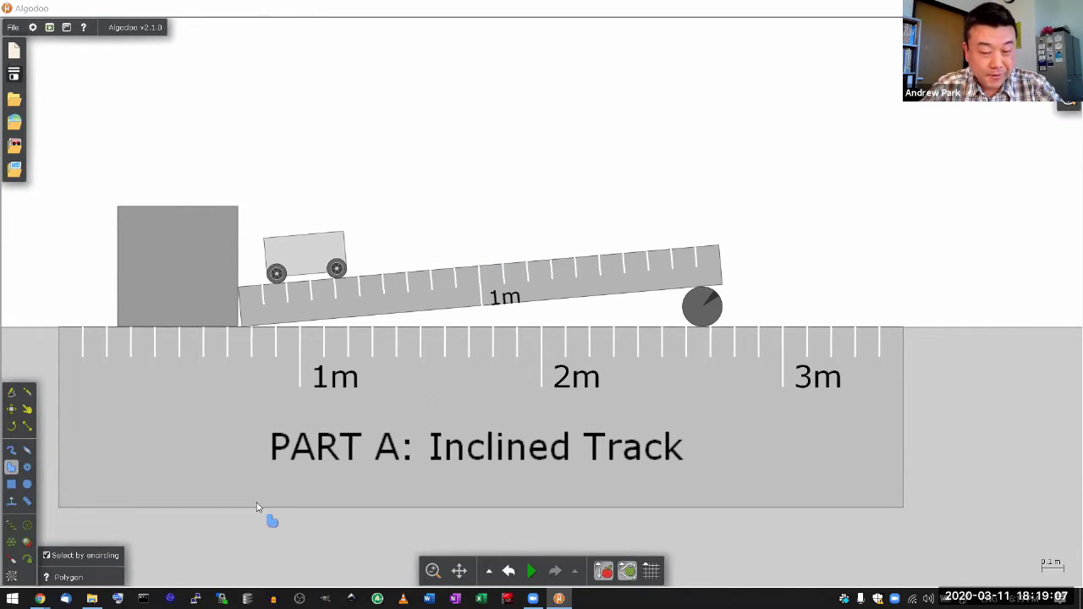
Step: Switch to Chrome and open the Lab: Conservation of Energy page from the Physics 4A Lab Manuals, using a new tab for the course home page
{"action": "key", "text": "alt+Tab"}
{"action": "key", "text": "alt+Tab"}
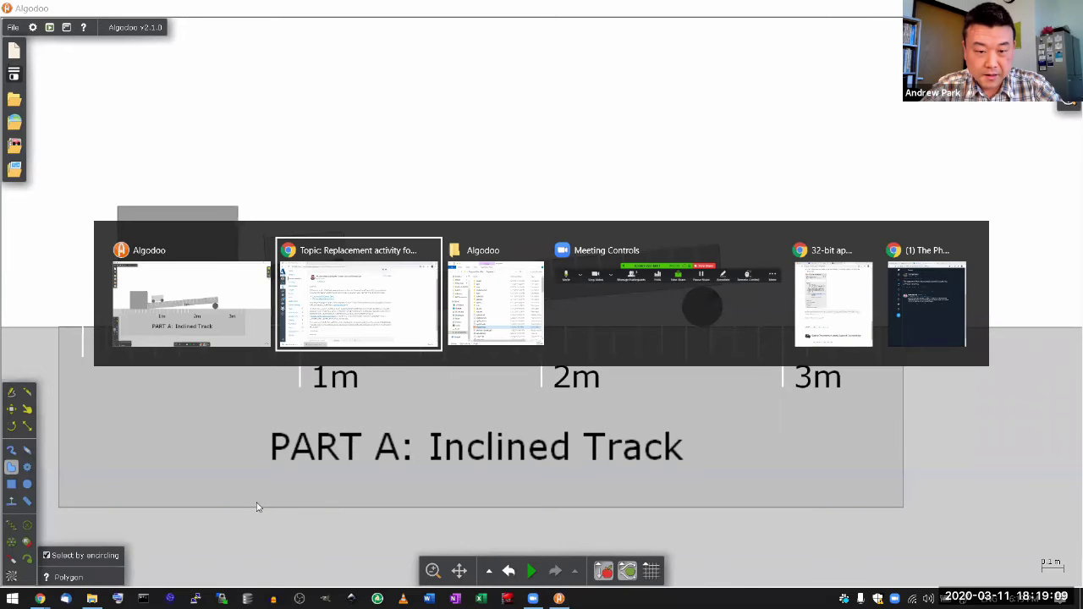
{"action": "scroll", "coordinate": [142, 198], "scroll_direction": "up", "scroll_amount": 1}
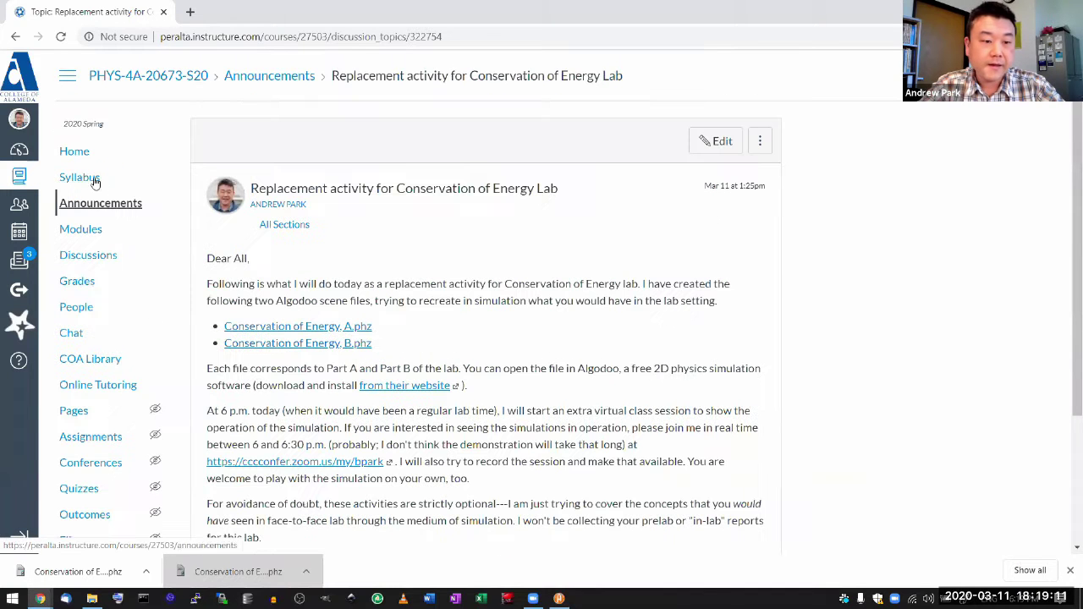
{"action": "middle_click", "coordinate": [73, 150]}
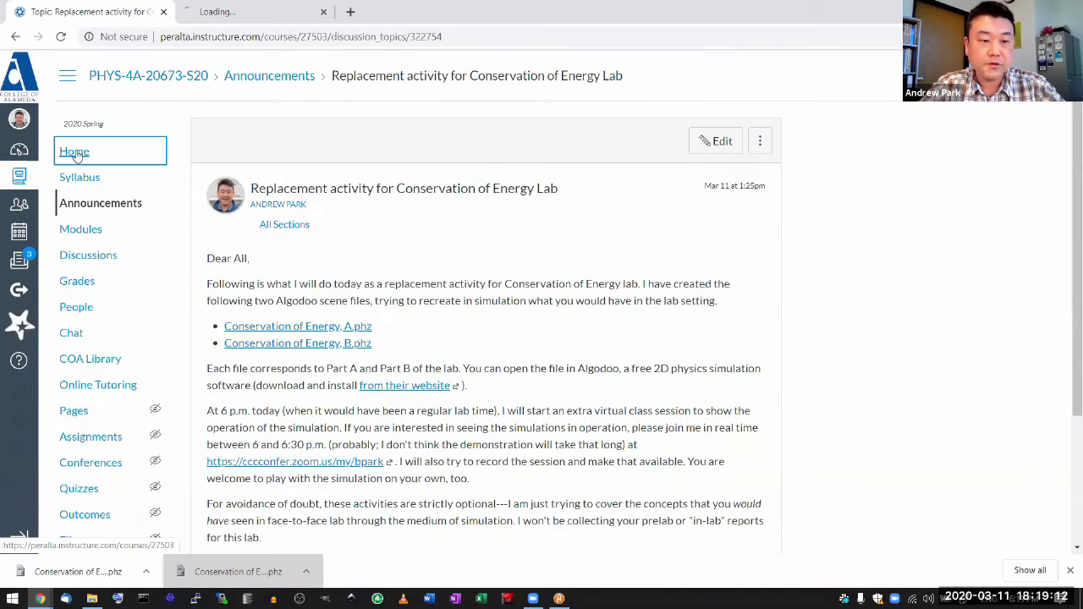
{"action": "left_click", "coordinate": [226, 11]}
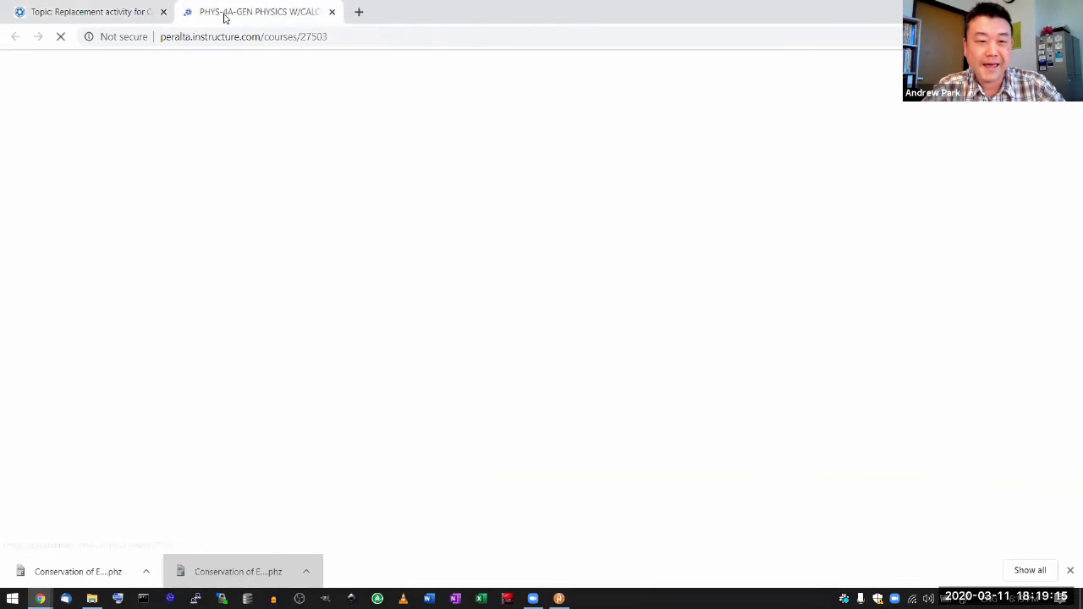
{"action": "scroll", "coordinate": [416, 311], "scroll_direction": "down", "scroll_amount": 3}
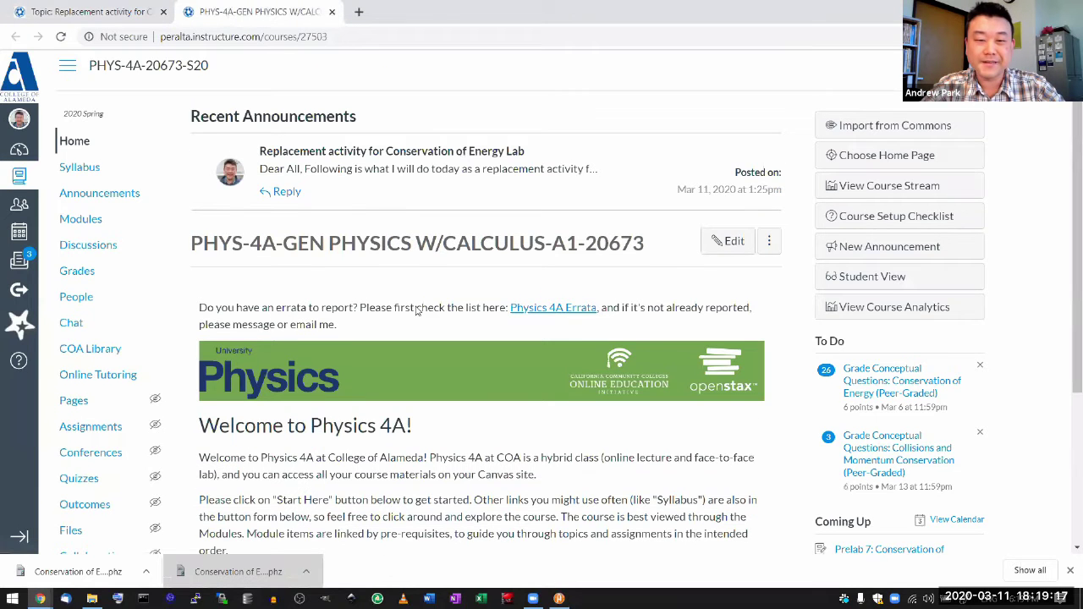
{"action": "left_click", "coordinate": [406, 442]}
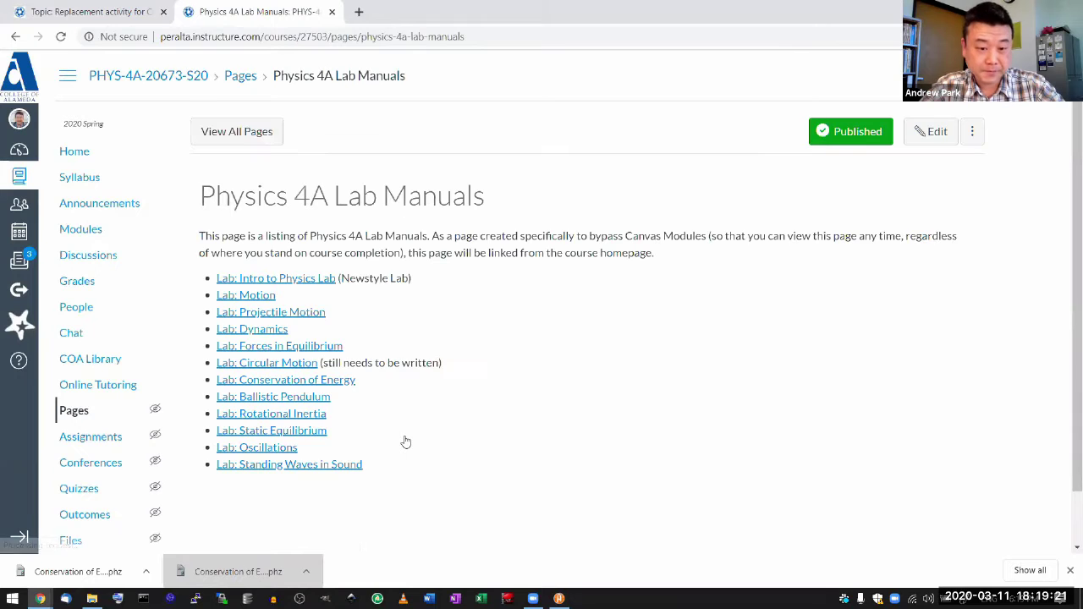
{"action": "left_click", "coordinate": [265, 385]}
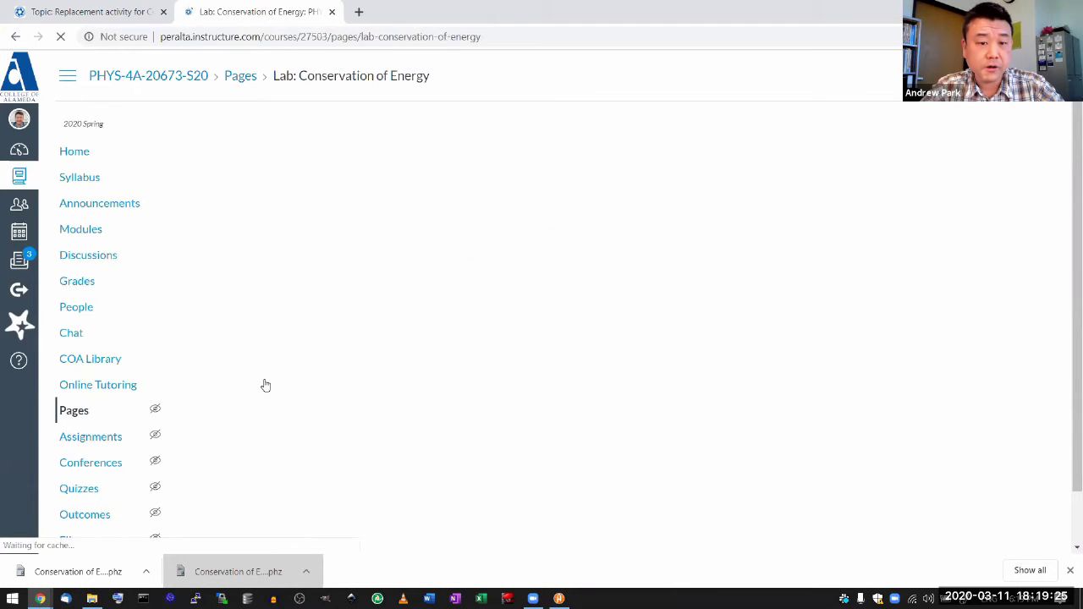
Step: Examine the lab page's Part A: Inclined Track section, including the setup figure and questions Q1 and Q2, with the page enlarged to 125%
{"action": "scroll", "coordinate": [393, 323], "scroll_direction": "down", "scroll_amount": 2}
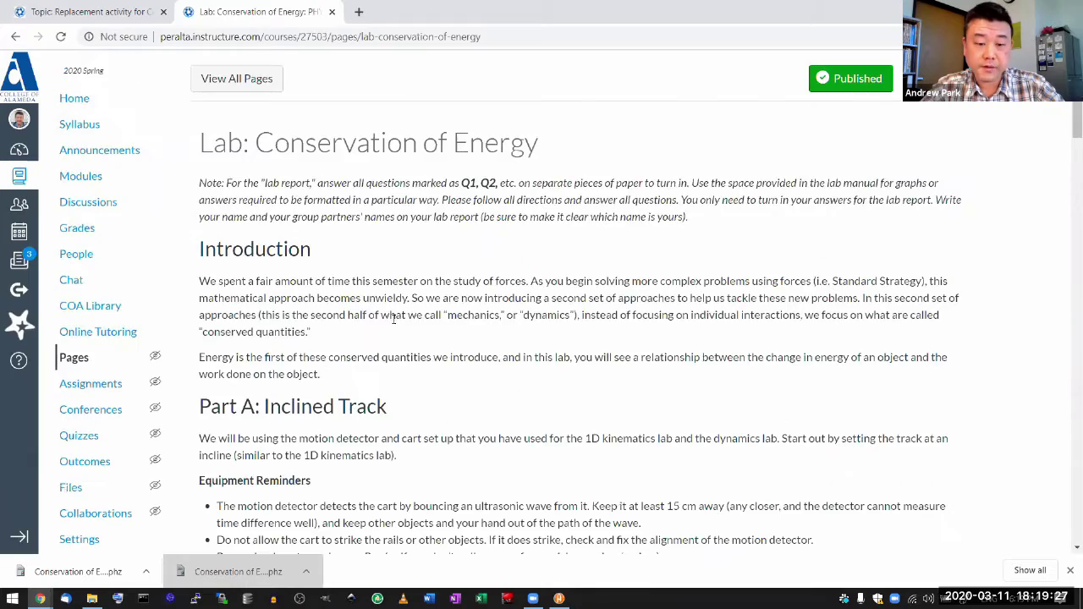
{"action": "scroll", "coordinate": [394, 322], "scroll_direction": "down", "scroll_amount": 1}
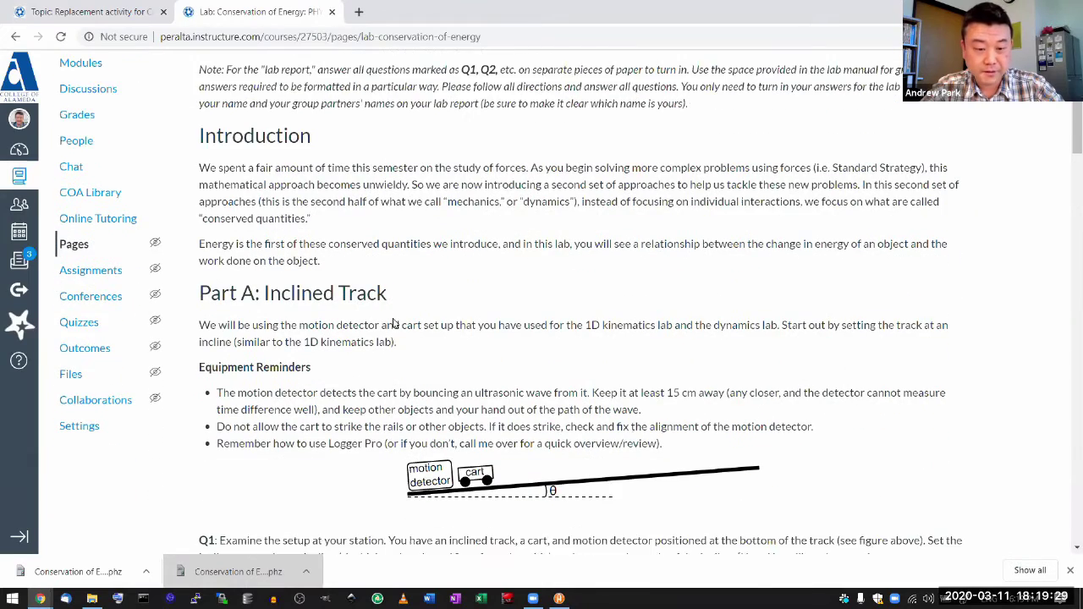
{"action": "scroll", "coordinate": [370, 242], "scroll_direction": "down", "scroll_amount": 2}
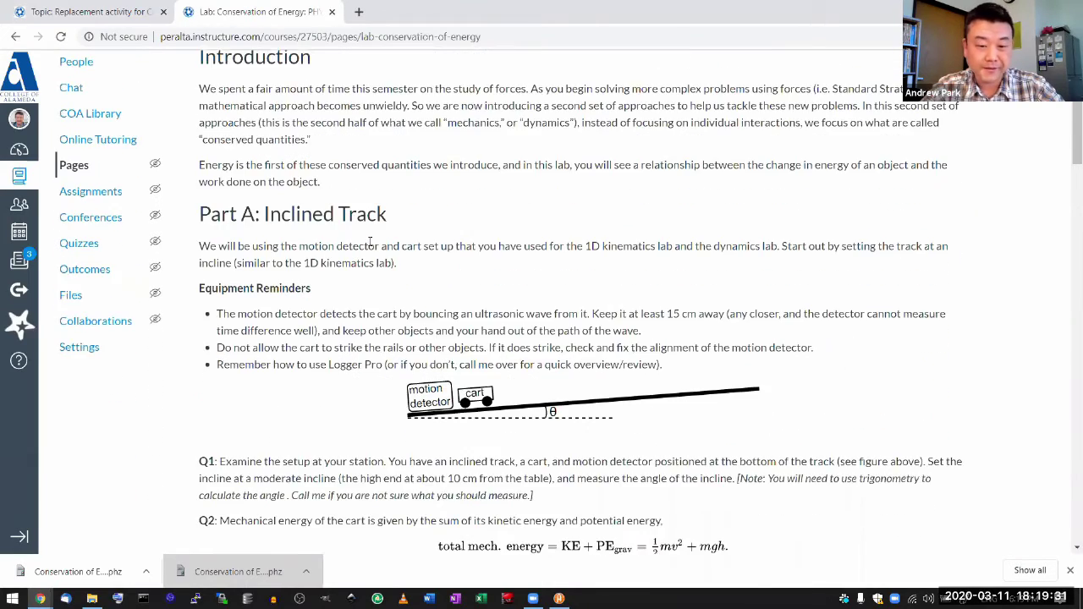
{"action": "key", "text": "ctrl+plus"}
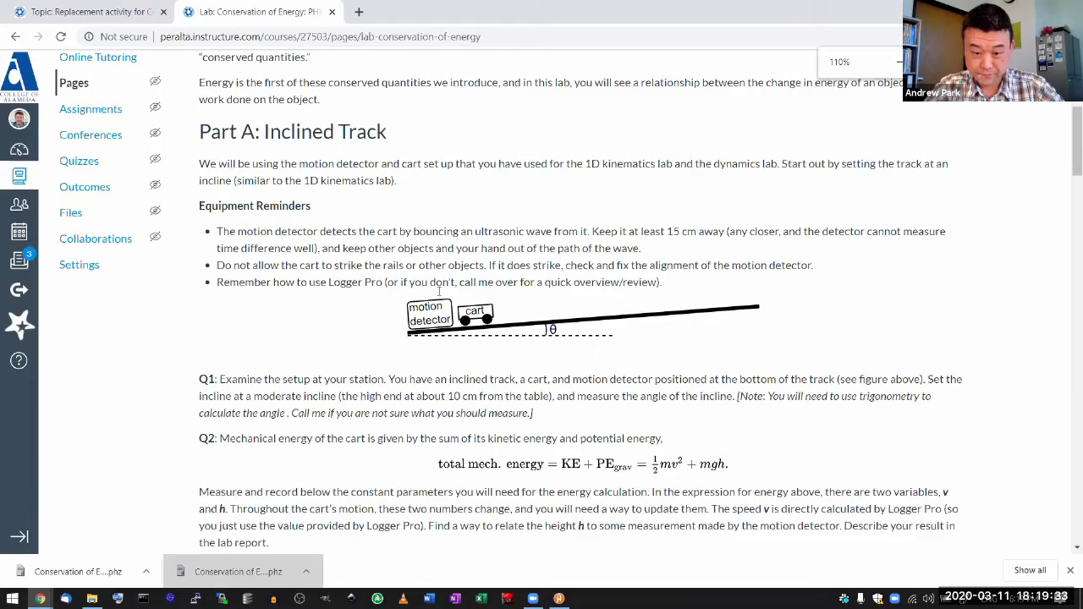
{"action": "key", "text": "ctrl+plus"}
{"action": "scroll", "coordinate": [702, 404], "scroll_direction": "down", "scroll_amount": 2}
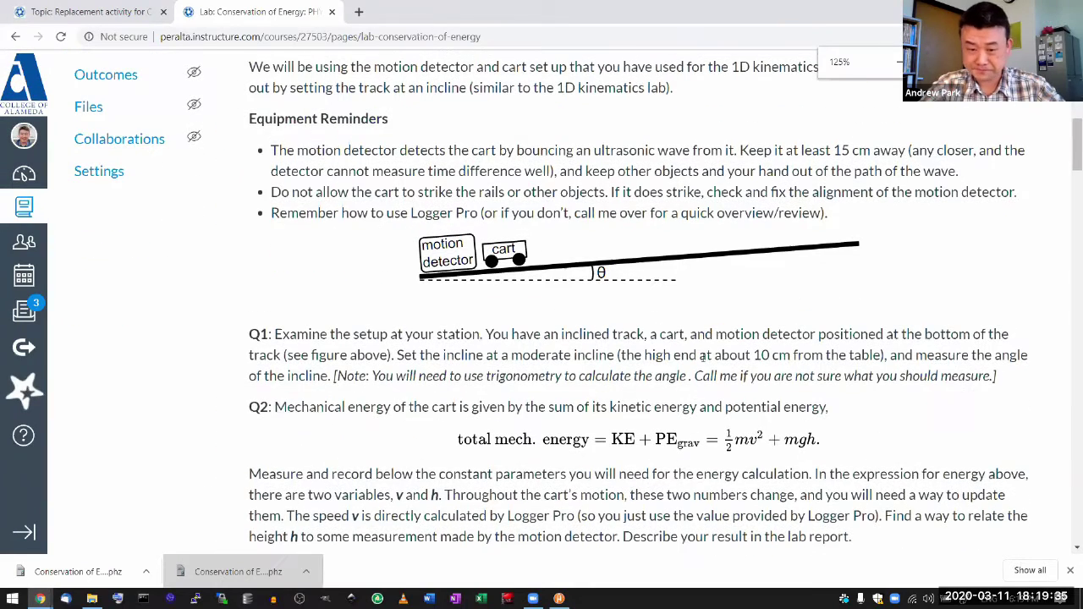
{"action": "scroll", "coordinate": [703, 328], "scroll_direction": "down", "scroll_amount": 1}
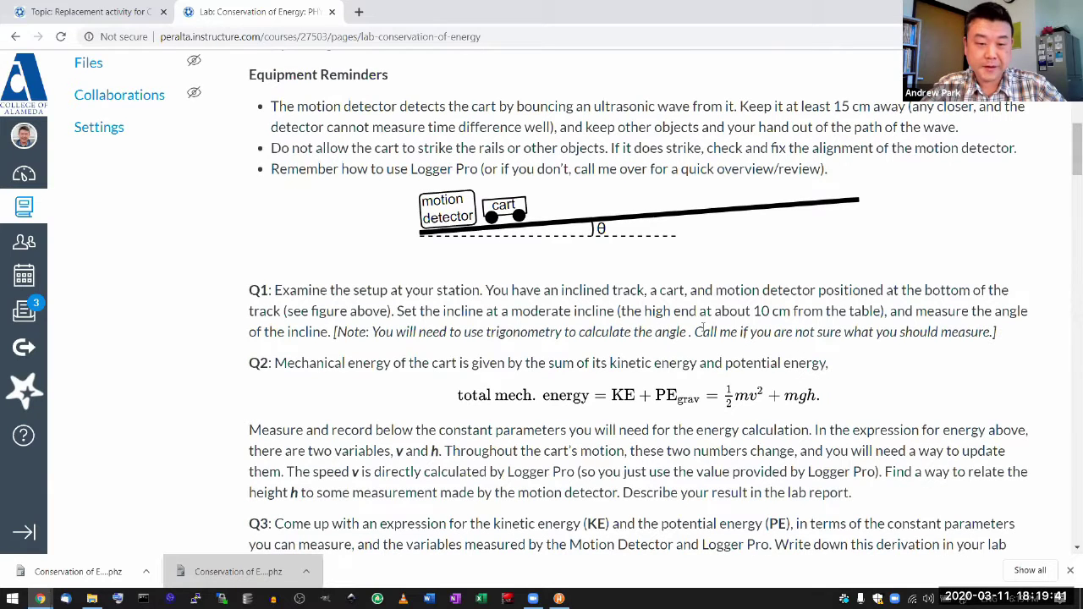
{"action": "scroll", "coordinate": [703, 328], "scroll_direction": "down", "scroll_amount": 1}
{"action": "scroll", "coordinate": [703, 330], "scroll_direction": "down", "scroll_amount": 1}
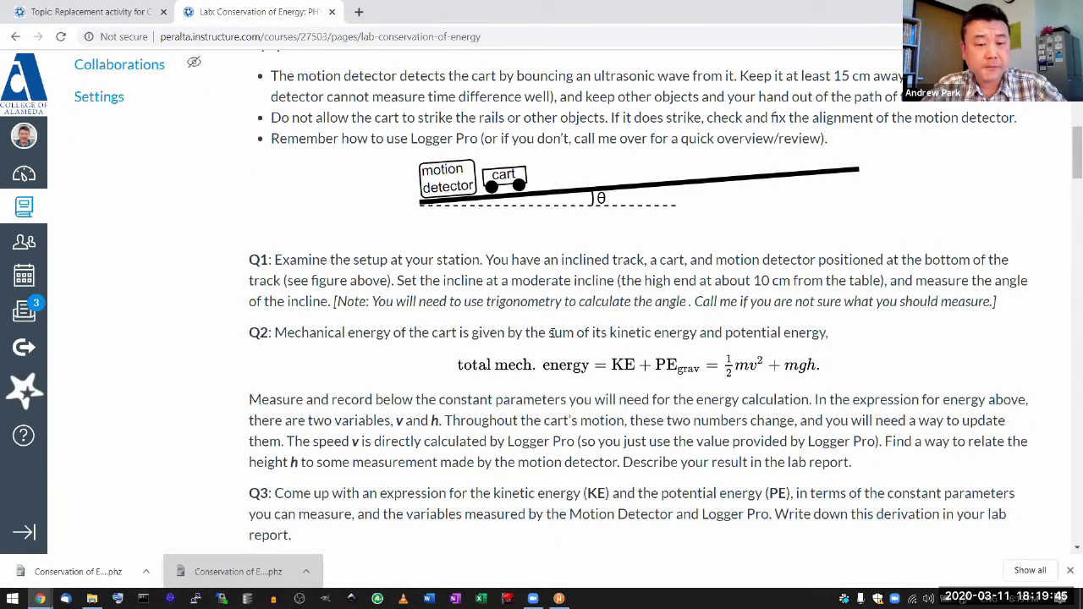
{"action": "scroll", "coordinate": [450, 245], "scroll_direction": "up", "scroll_amount": 1}
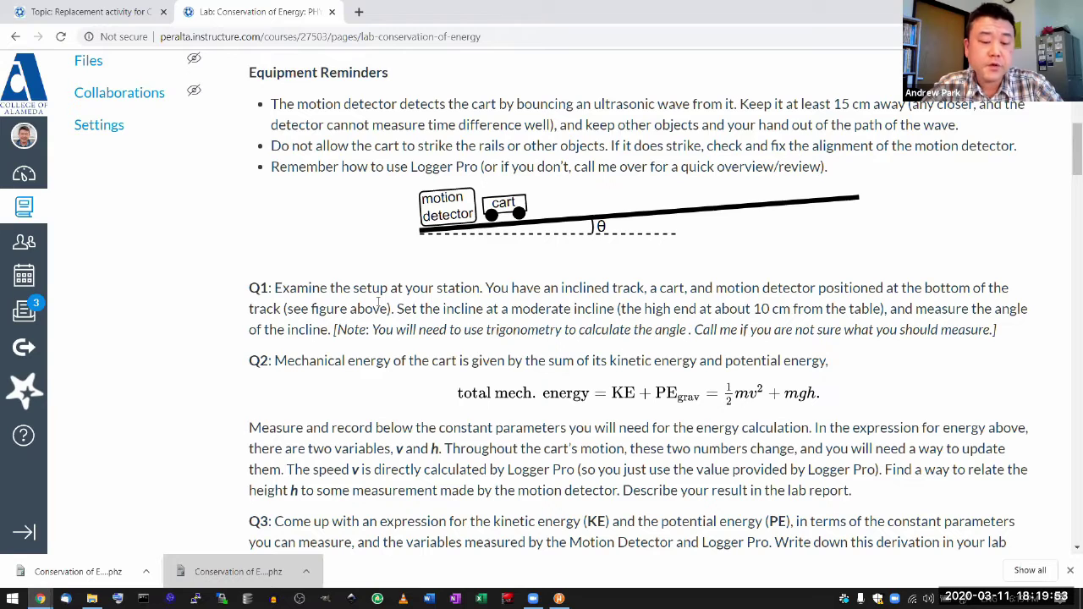
Step: Compare the inclined track scene in Algodoo with the setup figure and questions Q1 and Q2 on the lab page in Chrome
{"action": "key", "text": "alt+Tab"}
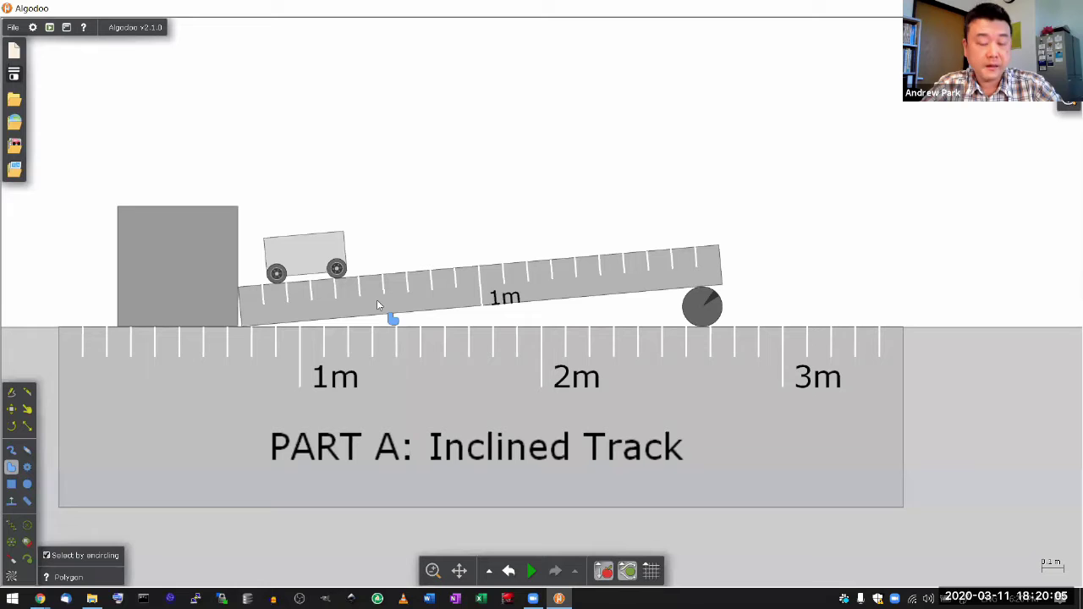
{"action": "key", "text": "alt+Tab"}
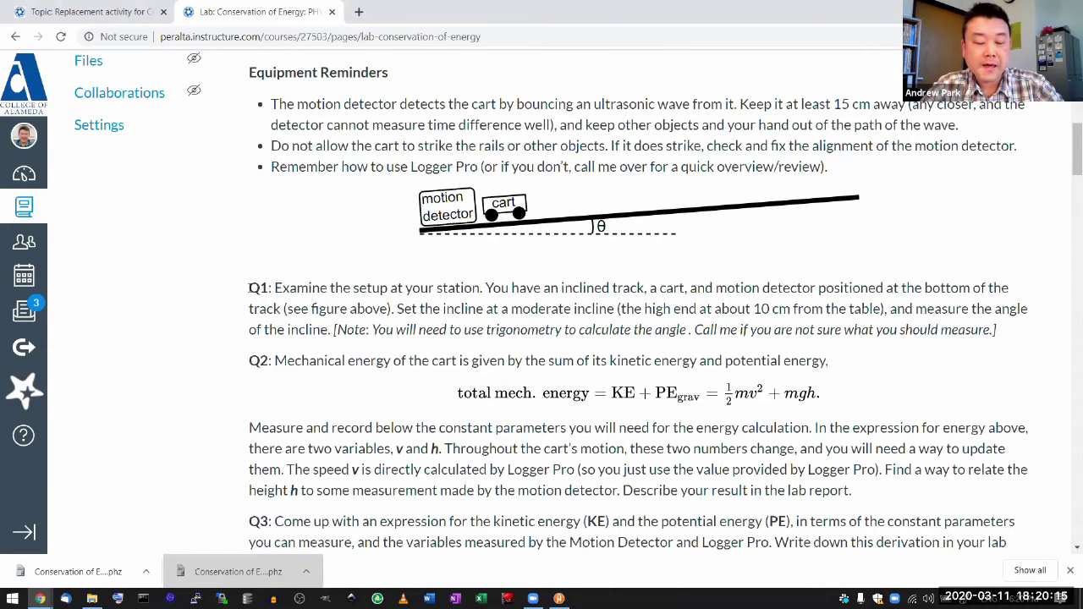
{"action": "key", "text": "alt+Tab"}
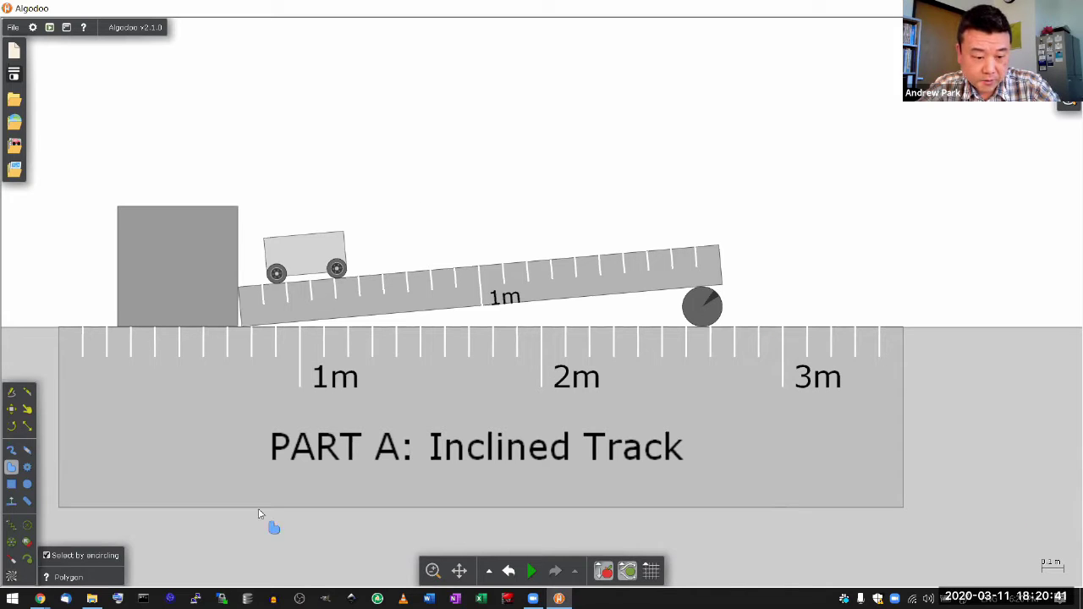
{"action": "mouse_move", "coordinate": [40, 599]}
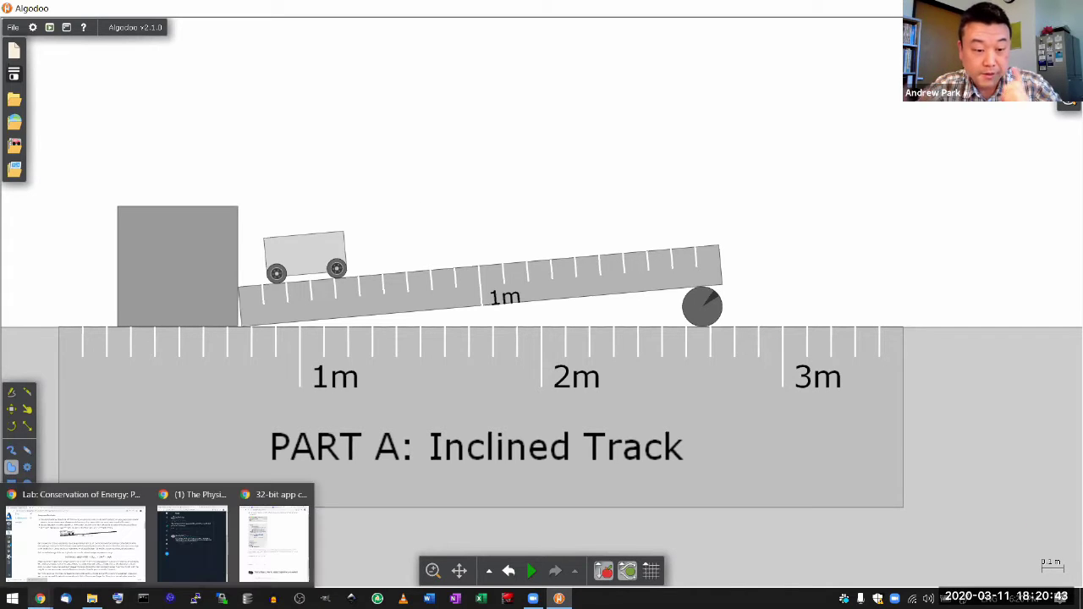
{"action": "left_click", "coordinate": [61, 571]}
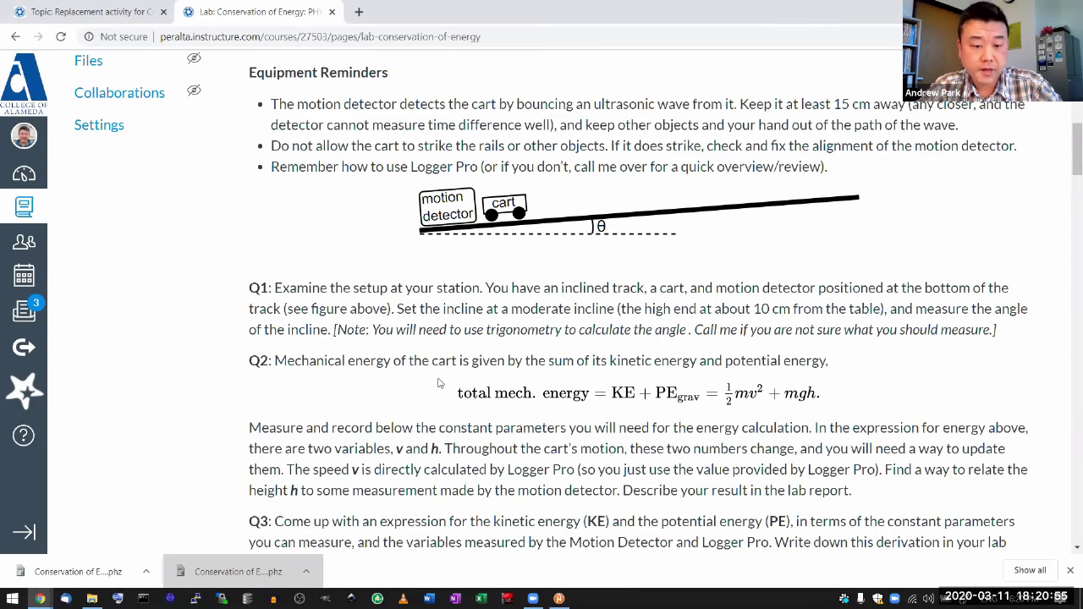
{"action": "scroll", "coordinate": [439, 383], "scroll_direction": "down", "scroll_amount": 1}
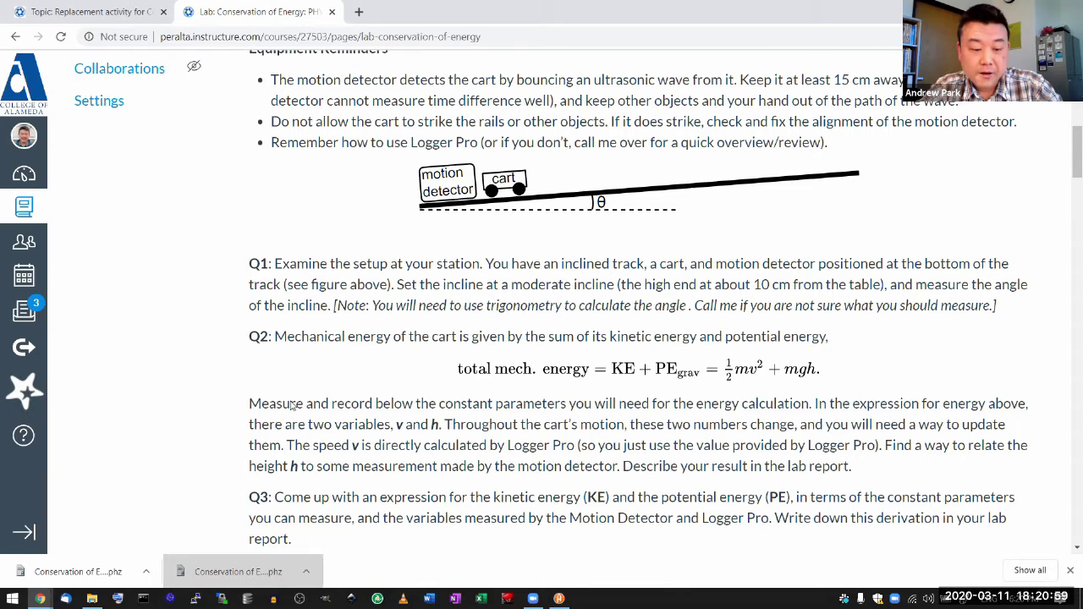
Step: Switch to Algodoo, run the simulation, pull the cart up the inclined track toward its high end with the Drag tool, and pause
{"action": "key", "text": "alt+Tab"}
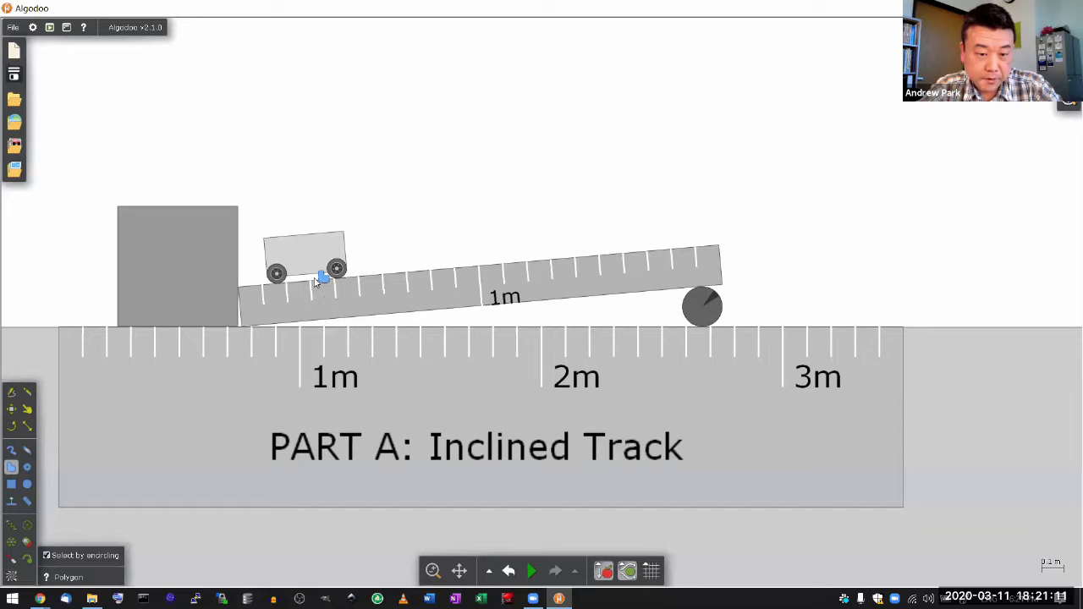
{"action": "left_click", "coordinate": [530, 569]}
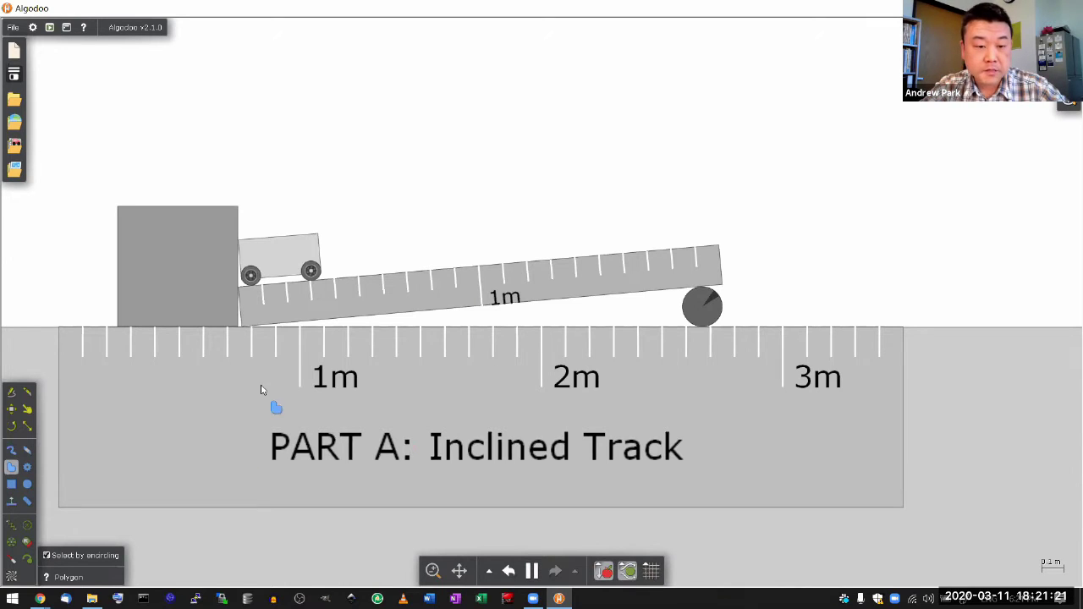
{"action": "mouse_move", "coordinate": [535, 575]}
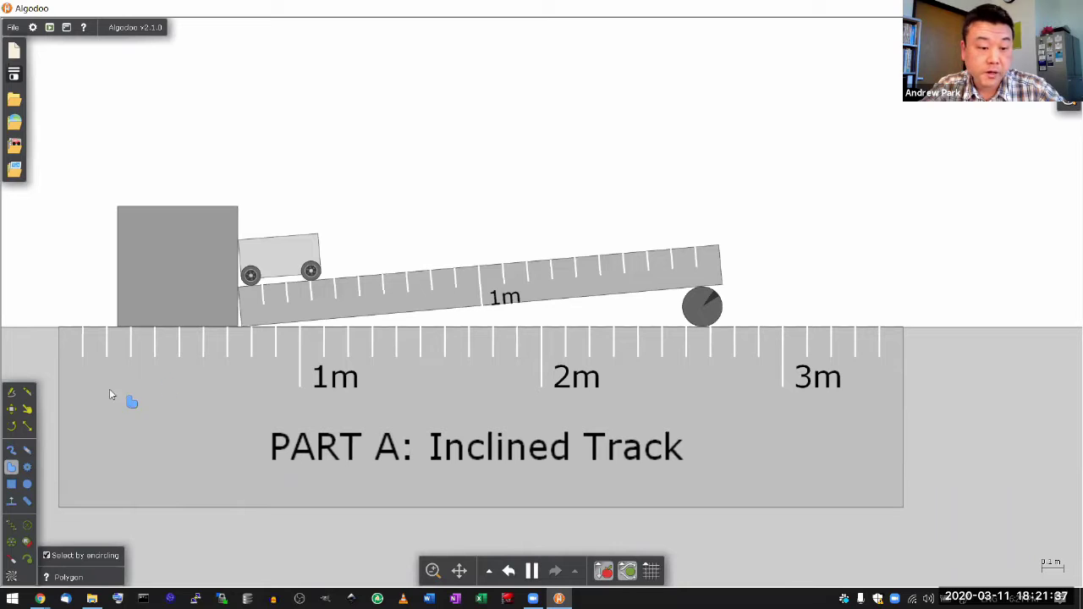
{"action": "left_click", "coordinate": [28, 411]}
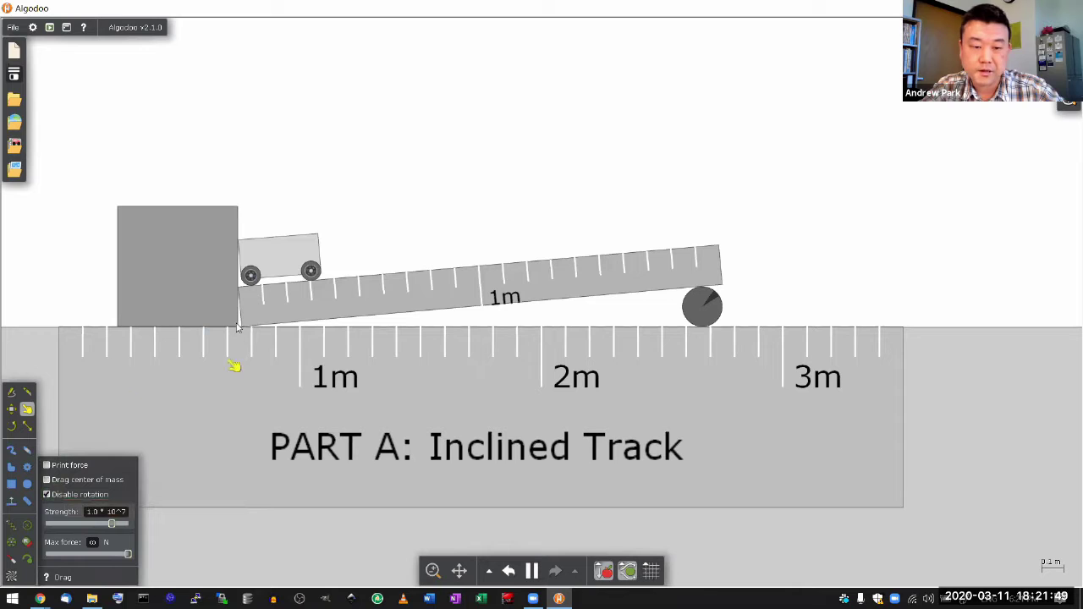
{"action": "left_click_drag", "start_coordinate": [272, 264], "coordinate": [669, 224]}
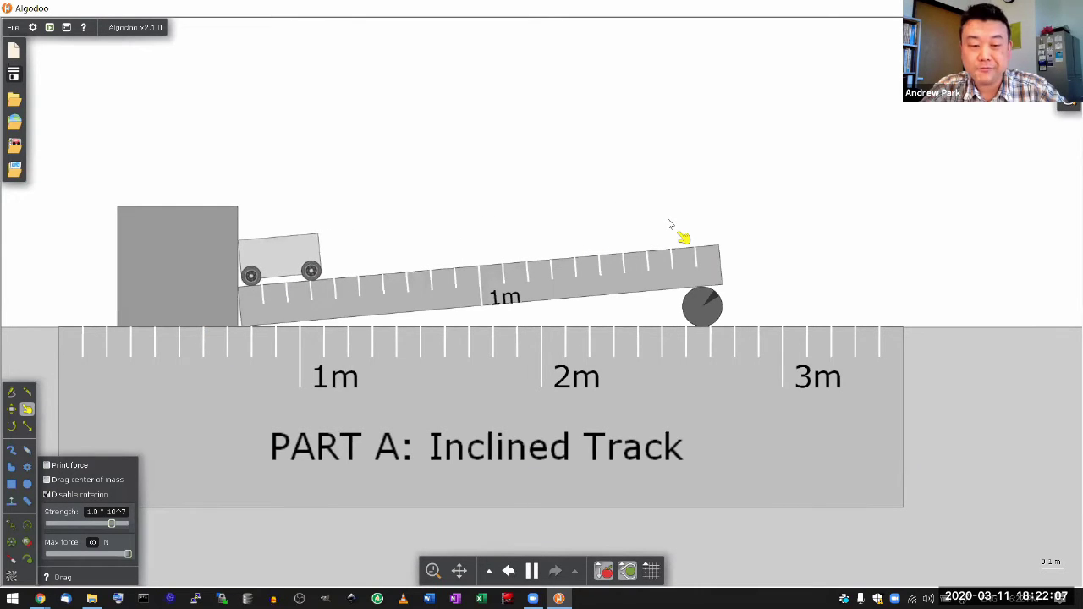
{"action": "left_click", "coordinate": [534, 573]}
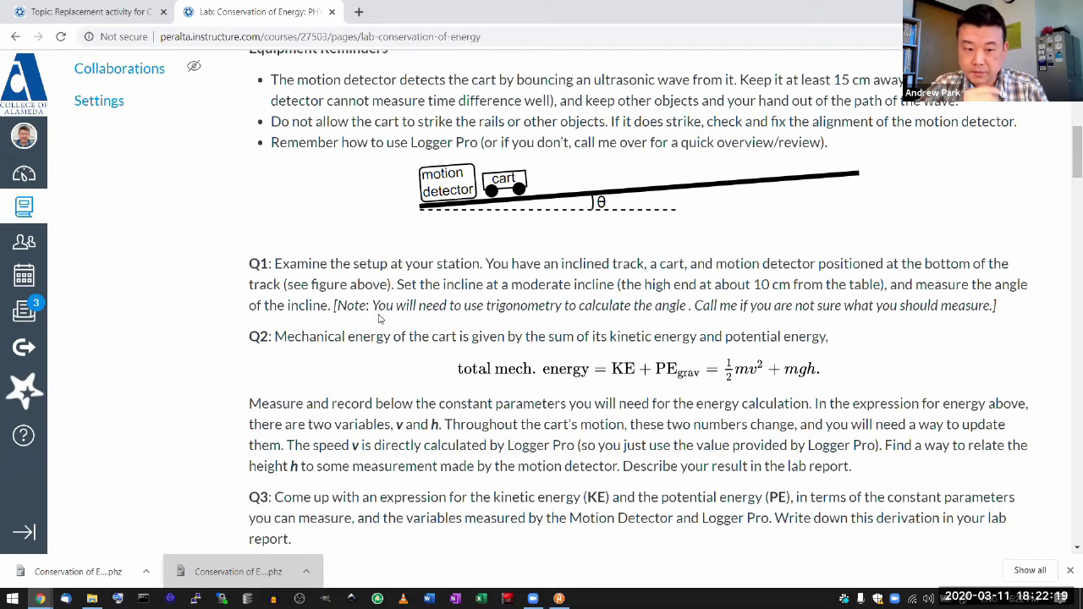
Step: Examine the energy equation in Q2 and the instructions for Q3 and Q4 on the lab page in Chrome
{"action": "scroll", "coordinate": [379, 318], "scroll_direction": "down", "scroll_amount": 1}
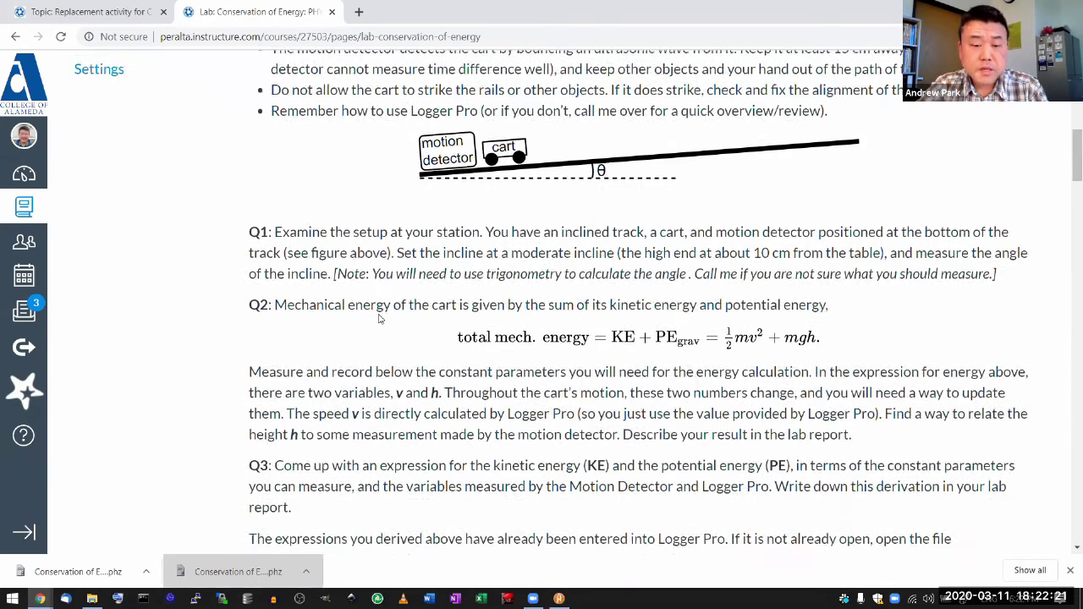
{"action": "left_click_drag", "start_coordinate": [250, 299], "coordinate": [355, 359]}
{"action": "left_click", "coordinate": [355, 359]}
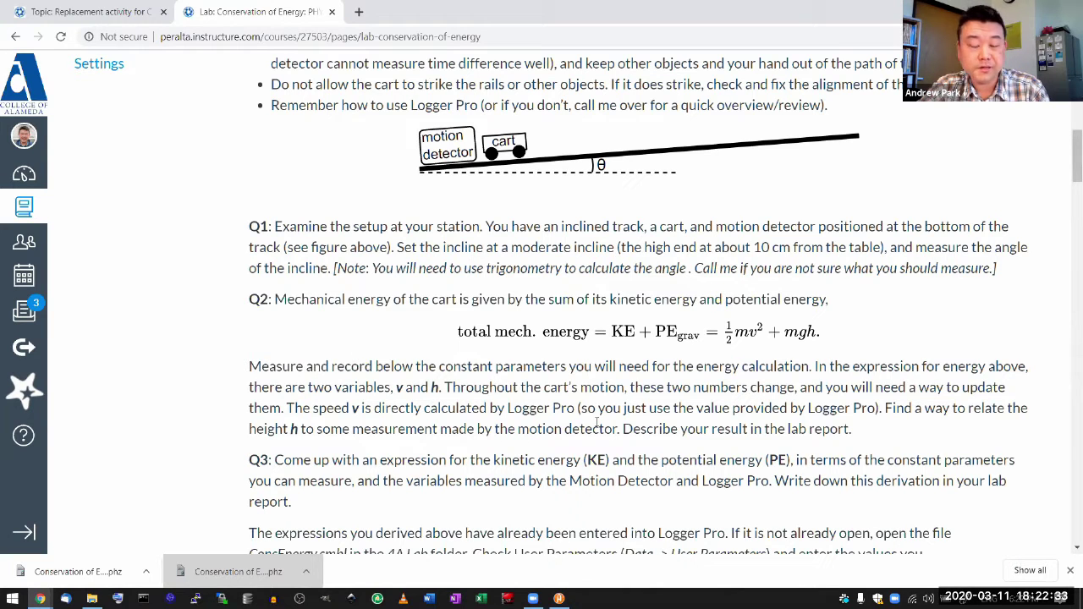
{"action": "scroll", "coordinate": [597, 423], "scroll_direction": "down", "scroll_amount": 1}
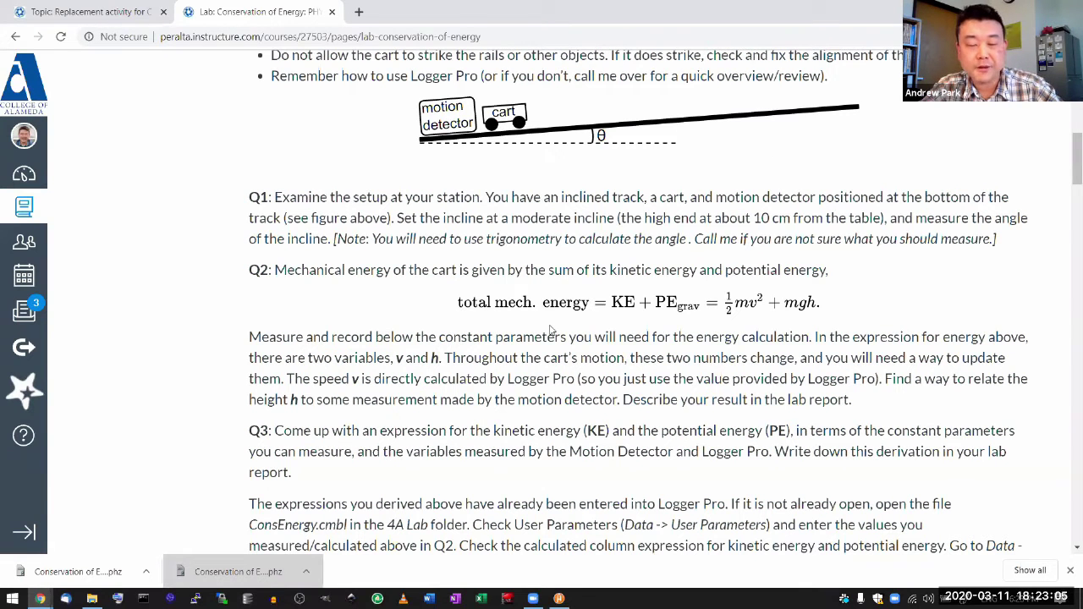
{"action": "scroll", "coordinate": [550, 330], "scroll_direction": "down", "scroll_amount": 3}
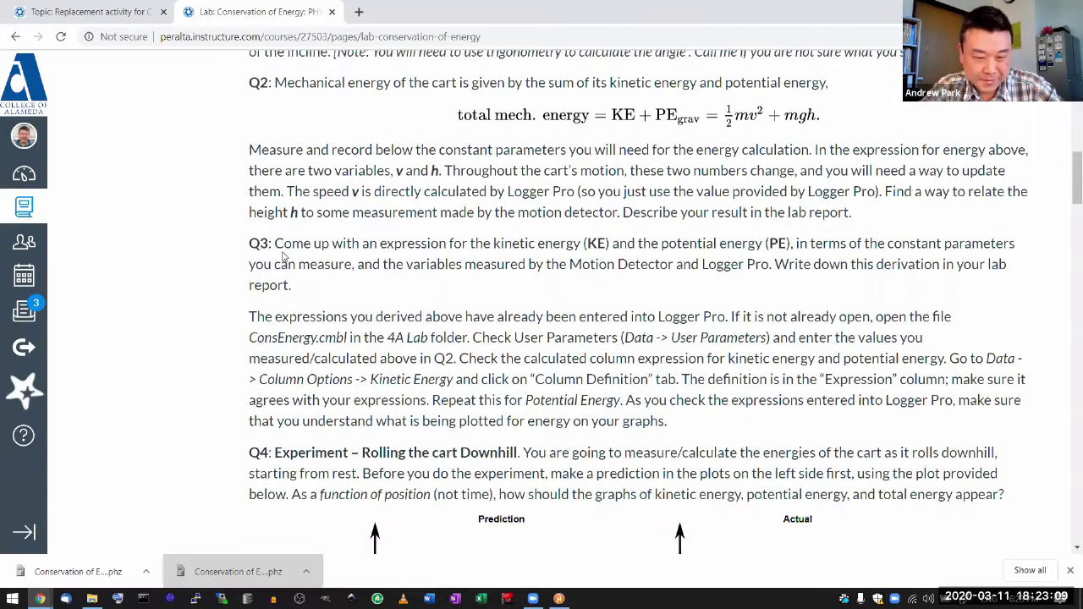
Step: Examine the Q4 instructions and the Prediction and Actual graph templates for rolling the cart downhill on the lab page
{"action": "scroll", "coordinate": [315, 315], "scroll_direction": "down", "scroll_amount": 1}
{"action": "scroll", "coordinate": [322, 334], "scroll_direction": "down", "scroll_amount": 3}
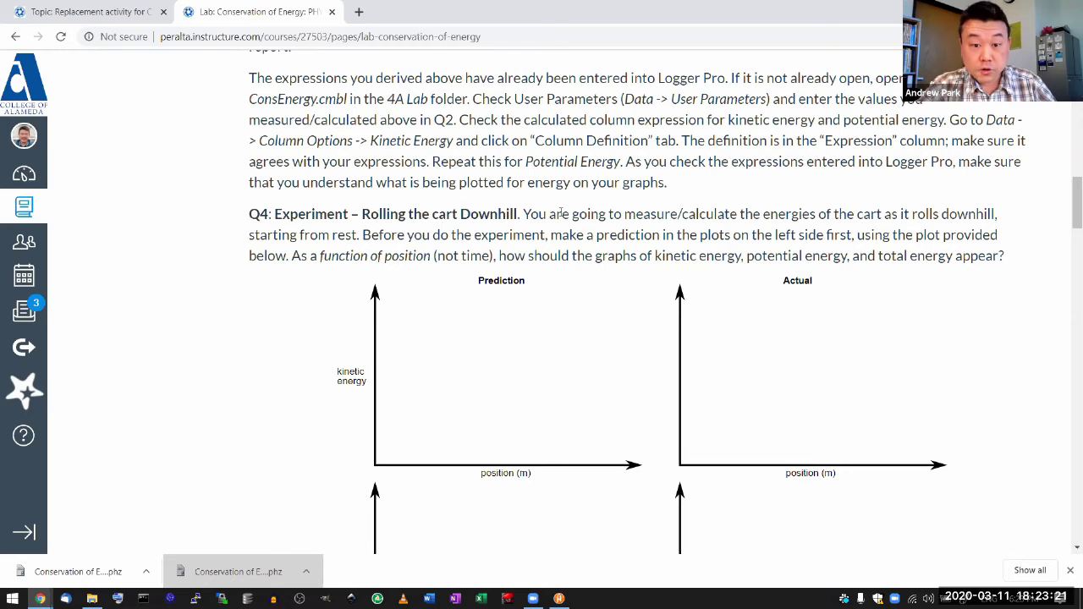
{"action": "scroll", "coordinate": [561, 214], "scroll_direction": "down", "scroll_amount": 3}
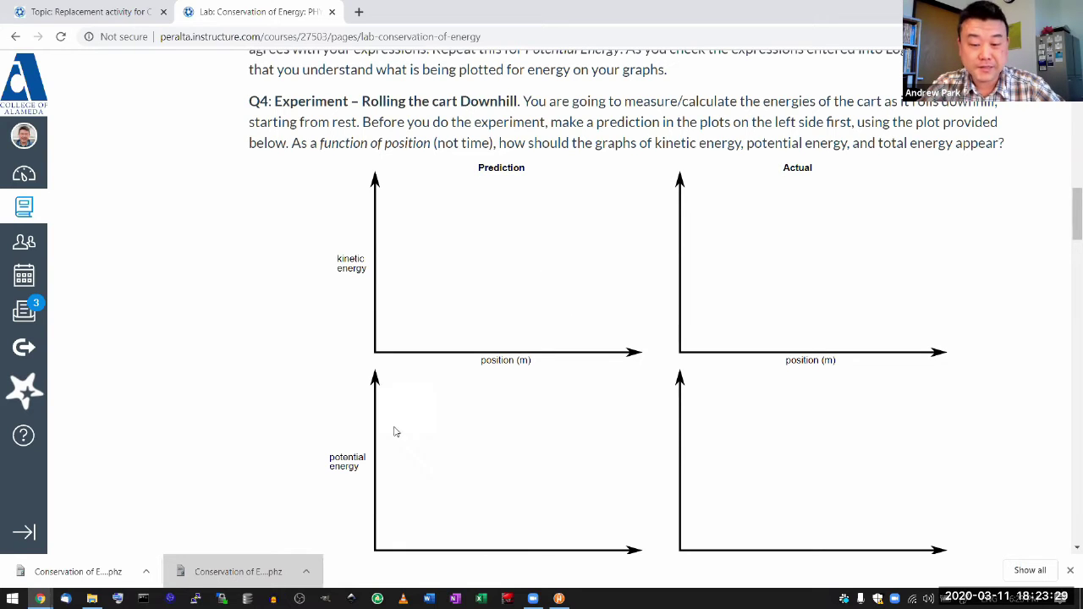
Step: Switch to Algodoo, show a plot for the cart, and place and enlarge the plot window in the empty area above the track
{"action": "left_click", "coordinate": [559, 598]}
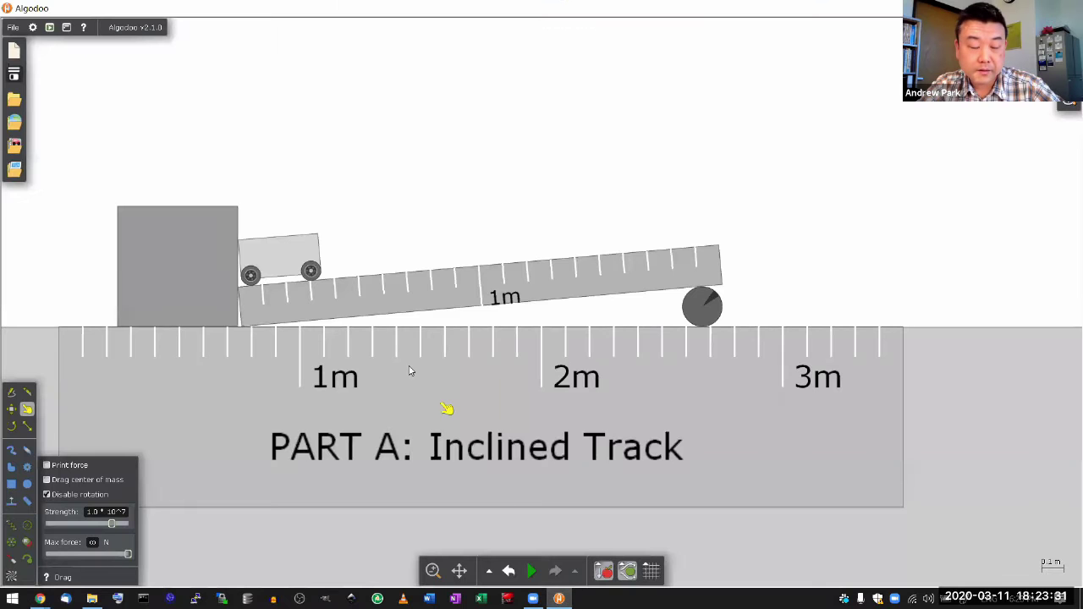
{"action": "left_click_drag", "start_coordinate": [477, 169], "coordinate": [463, 285]}
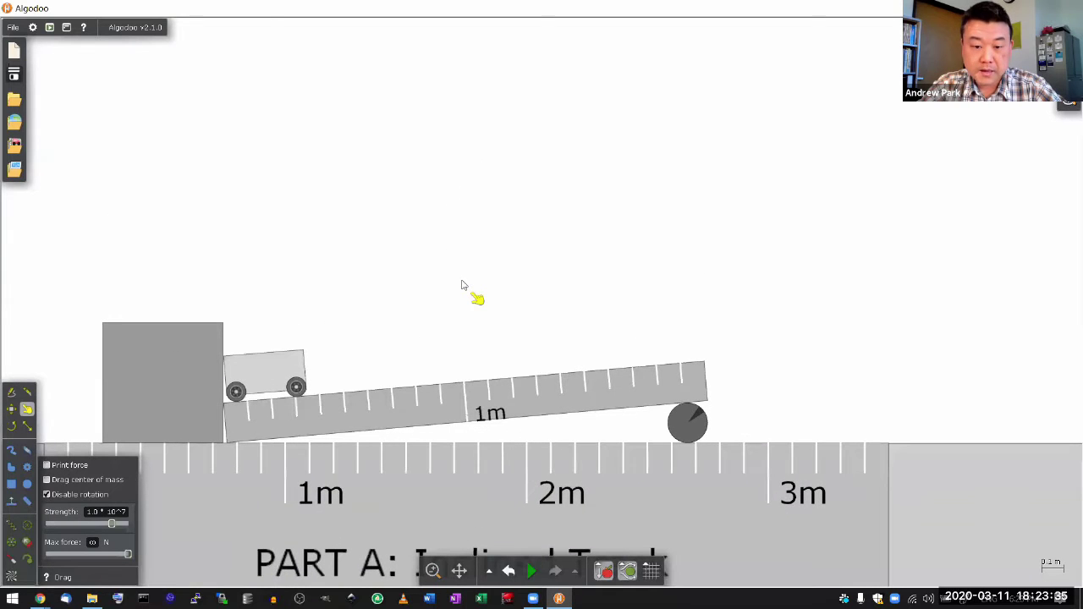
{"action": "scroll", "coordinate": [461, 285], "scroll_direction": "down", "scroll_amount": 2}
{"action": "left_click_drag", "start_coordinate": [494, 246], "coordinate": [459, 285]}
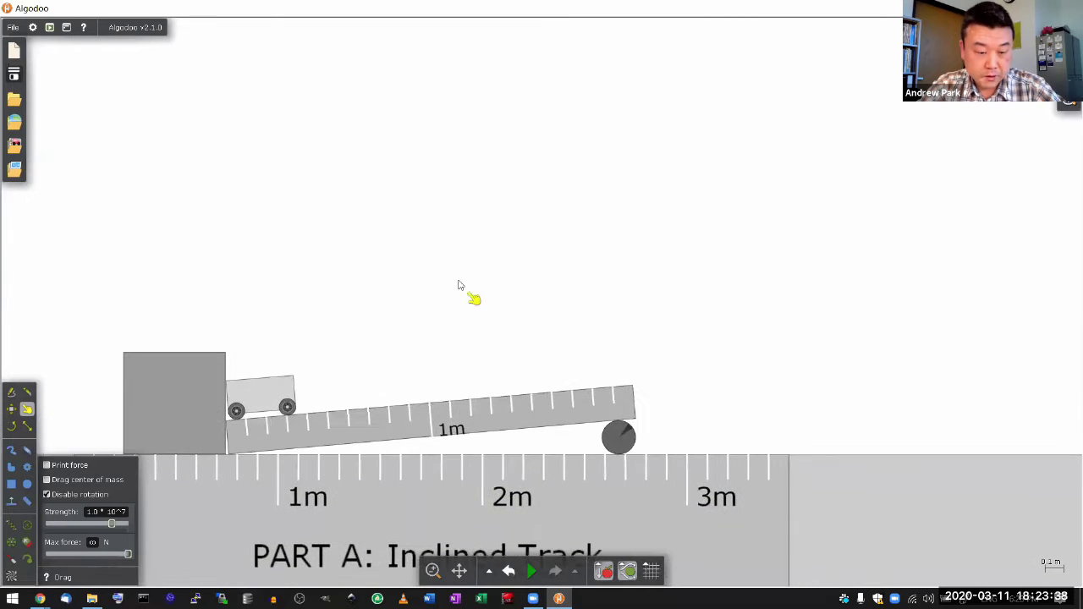
{"action": "right_click", "coordinate": [264, 396]}
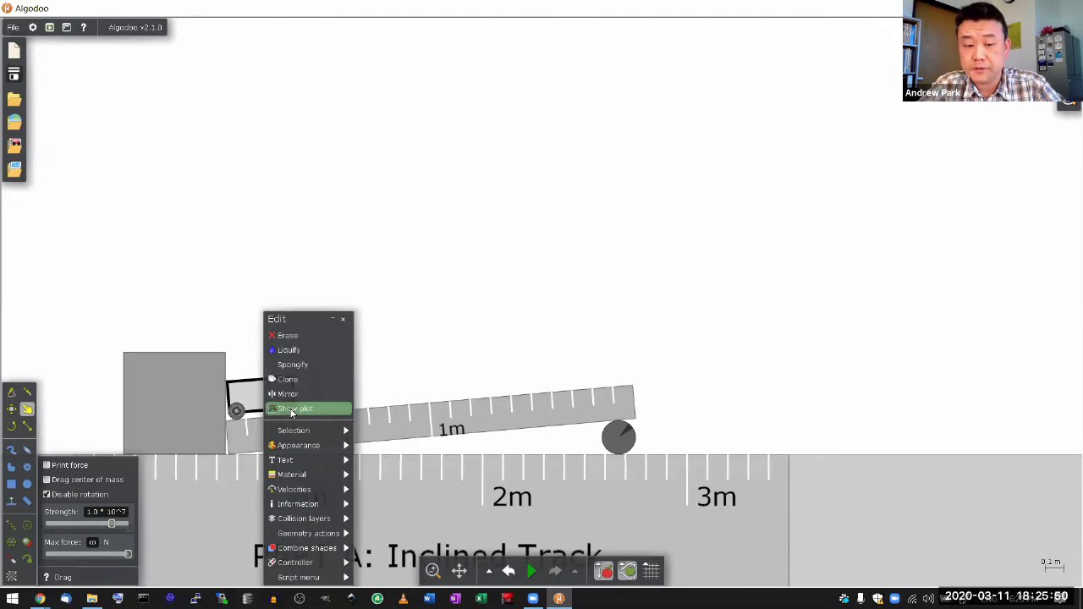
{"action": "left_click", "coordinate": [291, 410]}
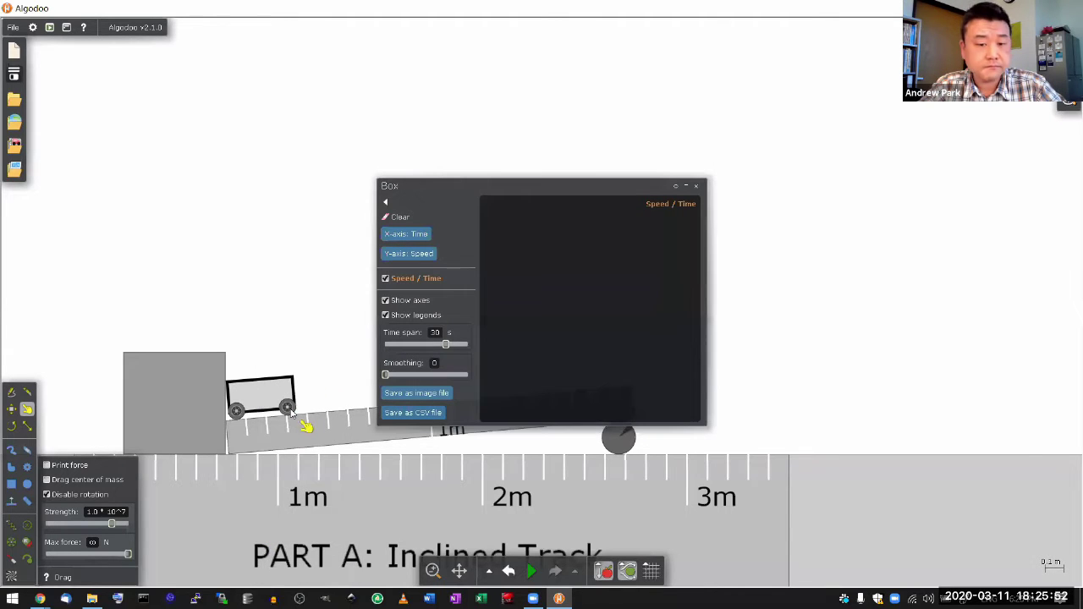
{"action": "left_click_drag", "start_coordinate": [460, 196], "coordinate": [813, 30]}
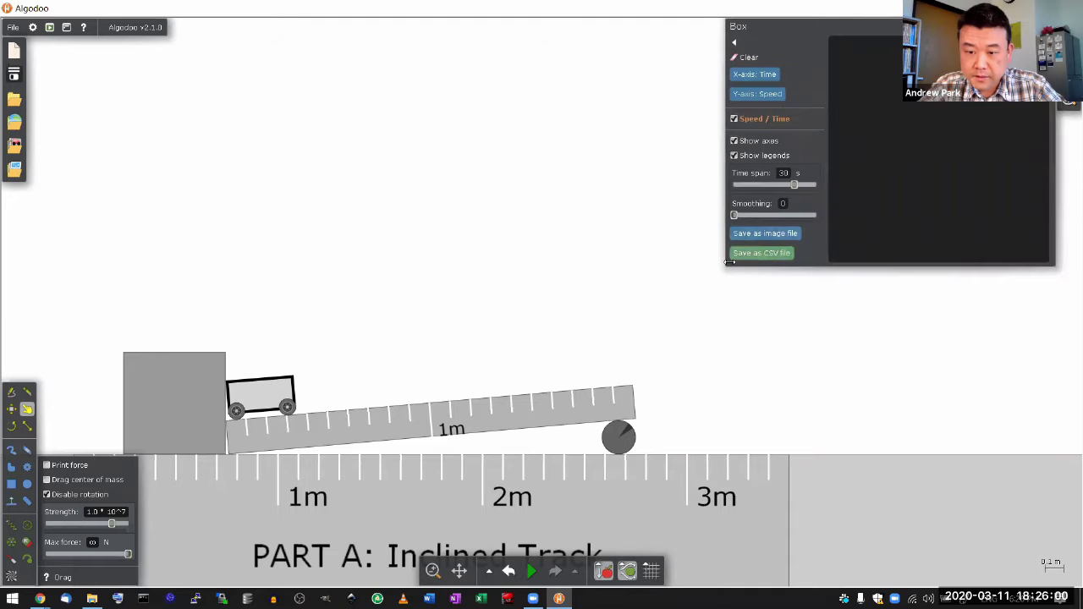
{"action": "left_click_drag", "start_coordinate": [723, 262], "coordinate": [564, 407]}
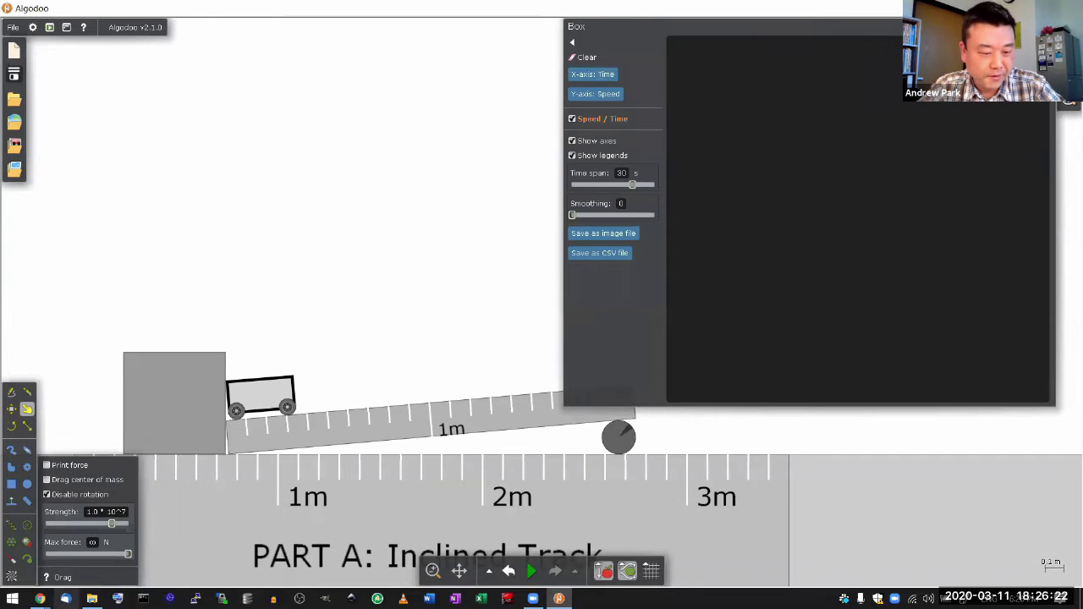
Step: Switch to the lab page in Chrome and examine the position axis of the Q4 prediction graphs up close
{"action": "mouse_move", "coordinate": [65, 598]}
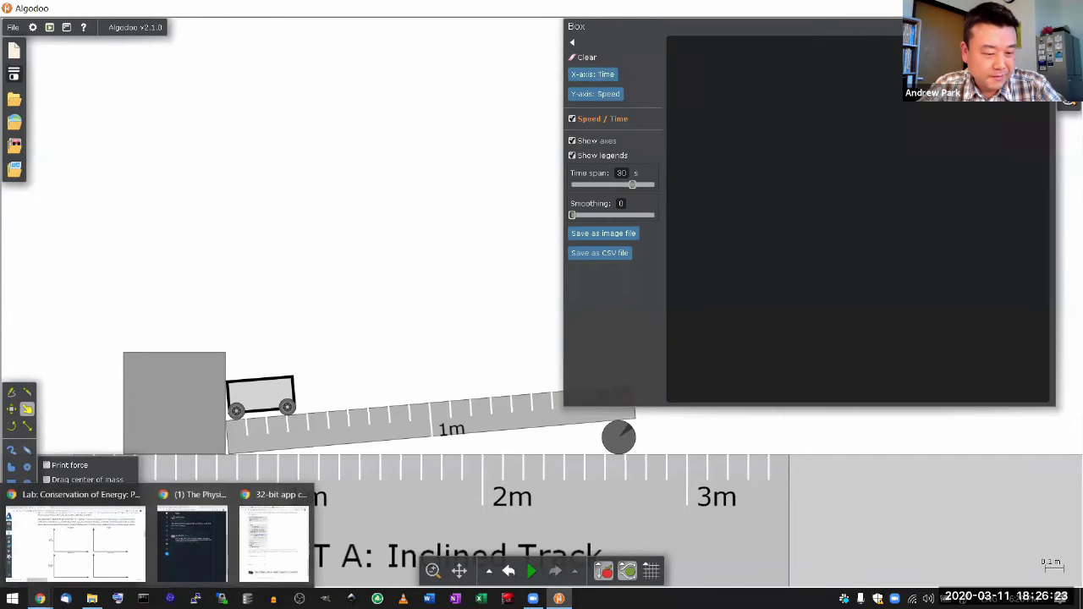
{"action": "left_click", "coordinate": [52, 550]}
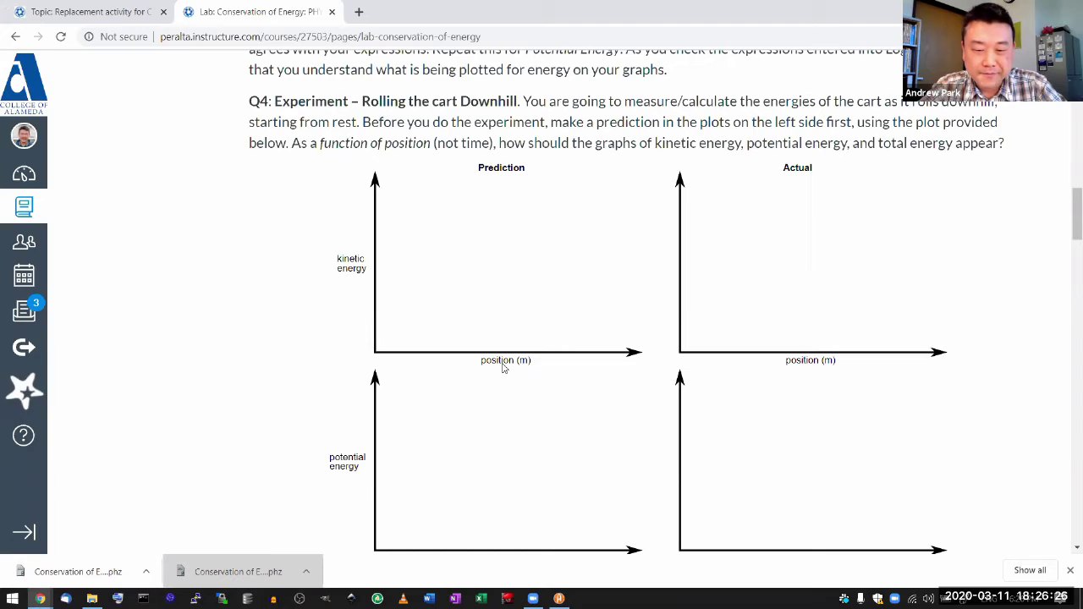
{"action": "scroll", "coordinate": [503, 366], "scroll_direction": "up", "scroll_amount": 3, "text": "ctrl"}
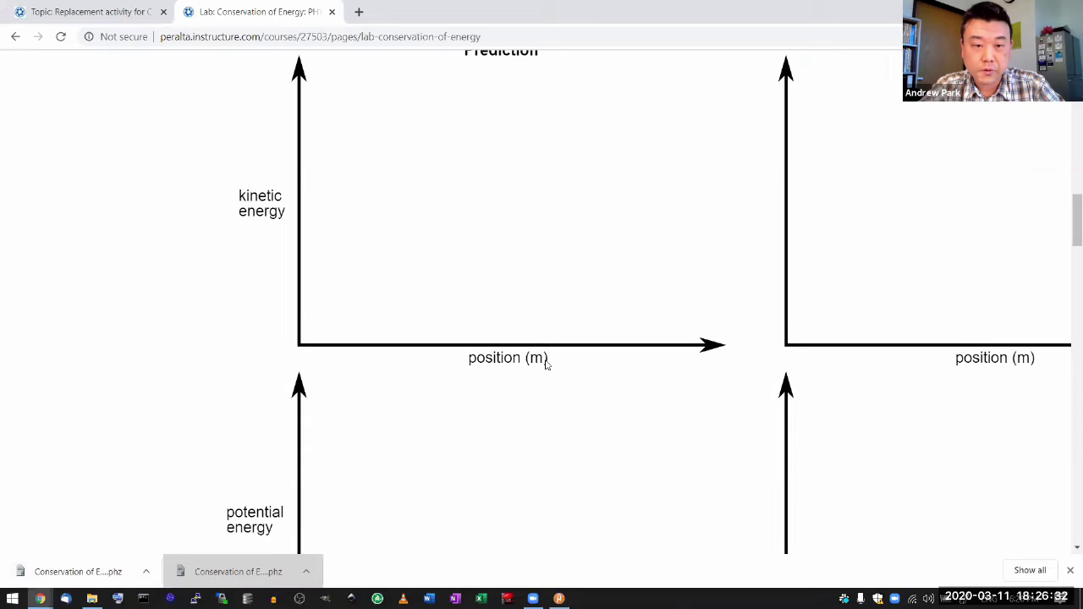
Step: Switch back to Algodoo and set the x-axis of the cart's plot to Position (x)
{"action": "key", "text": "alt+Tab"}
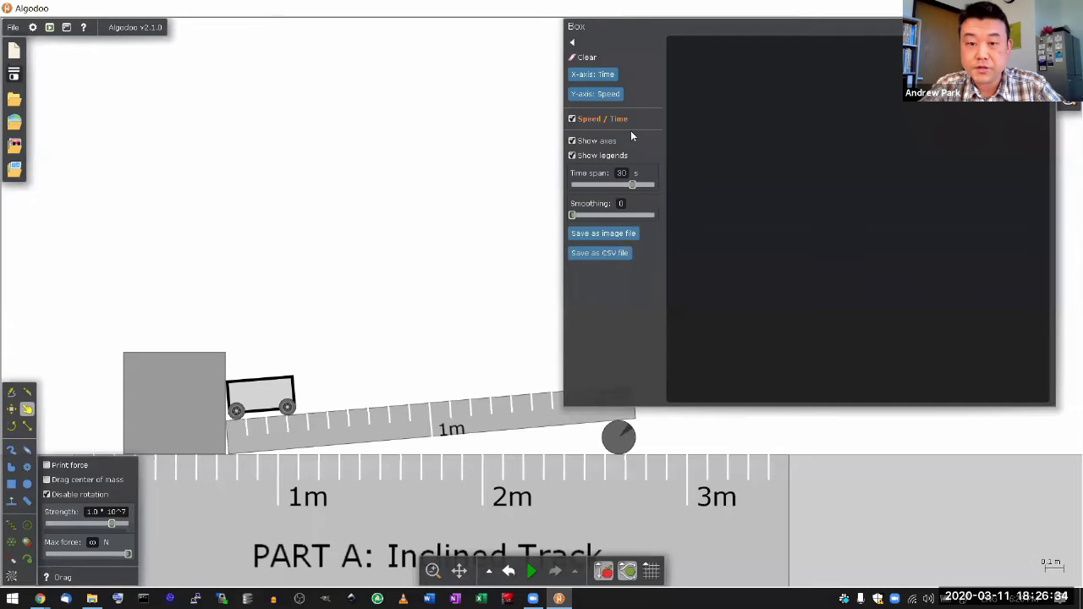
{"action": "left_click", "coordinate": [605, 77]}
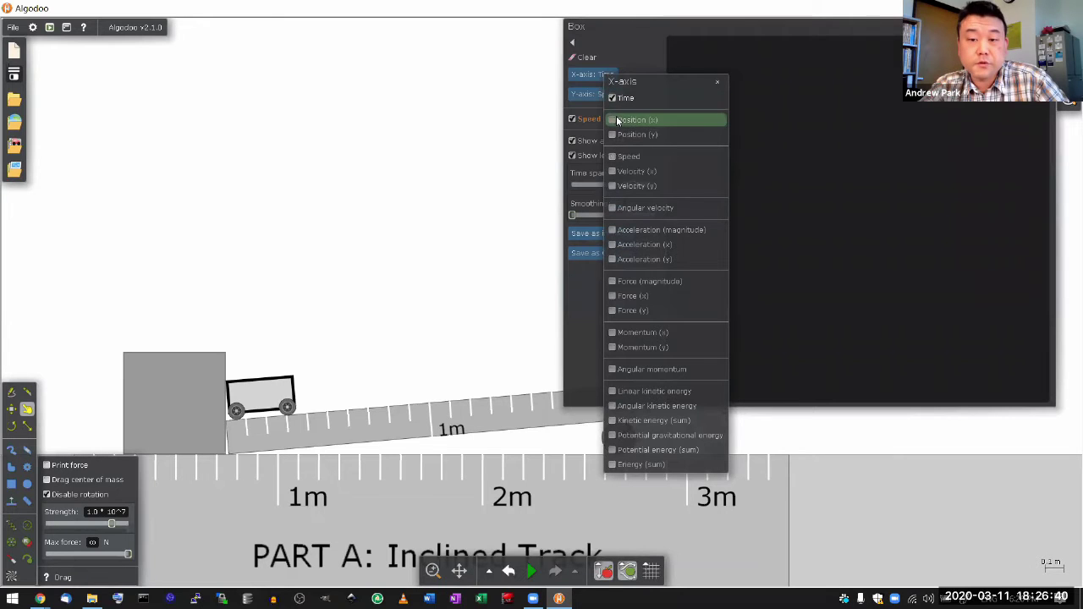
{"action": "left_click", "coordinate": [617, 120]}
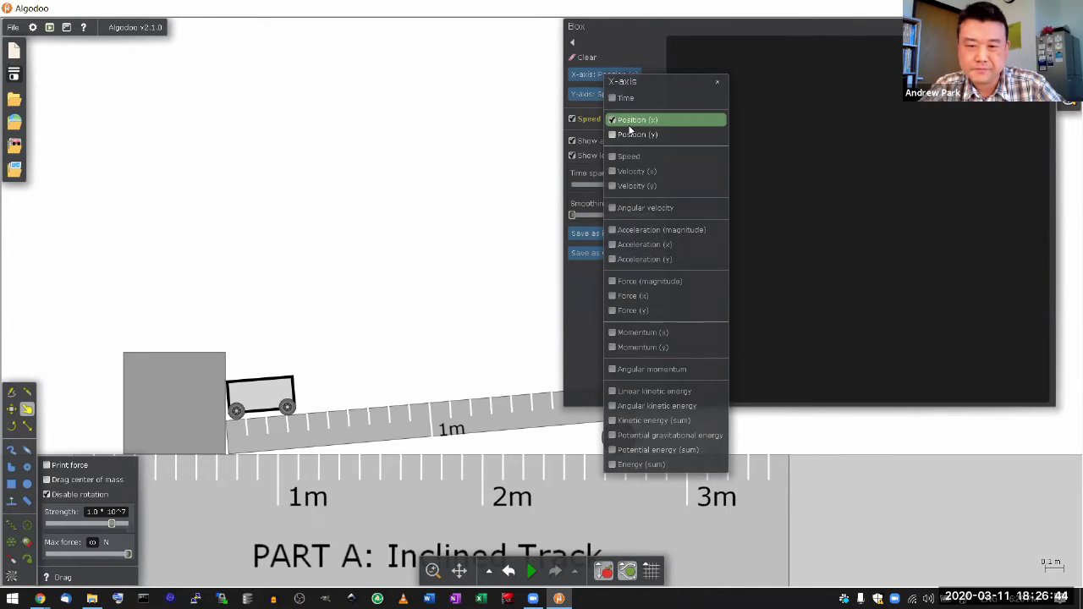
{"action": "left_click", "coordinate": [532, 140]}
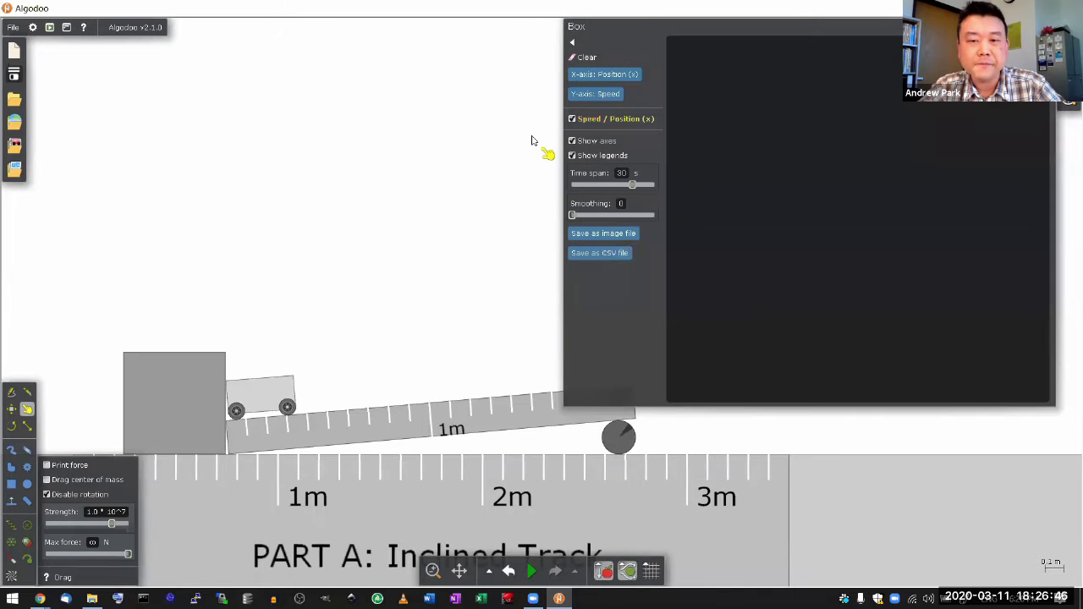
Step: Switch to the lab page in Chrome and check which energies the Q4 graphs require on their vertical axes
{"action": "key", "text": "alt+Tab"}
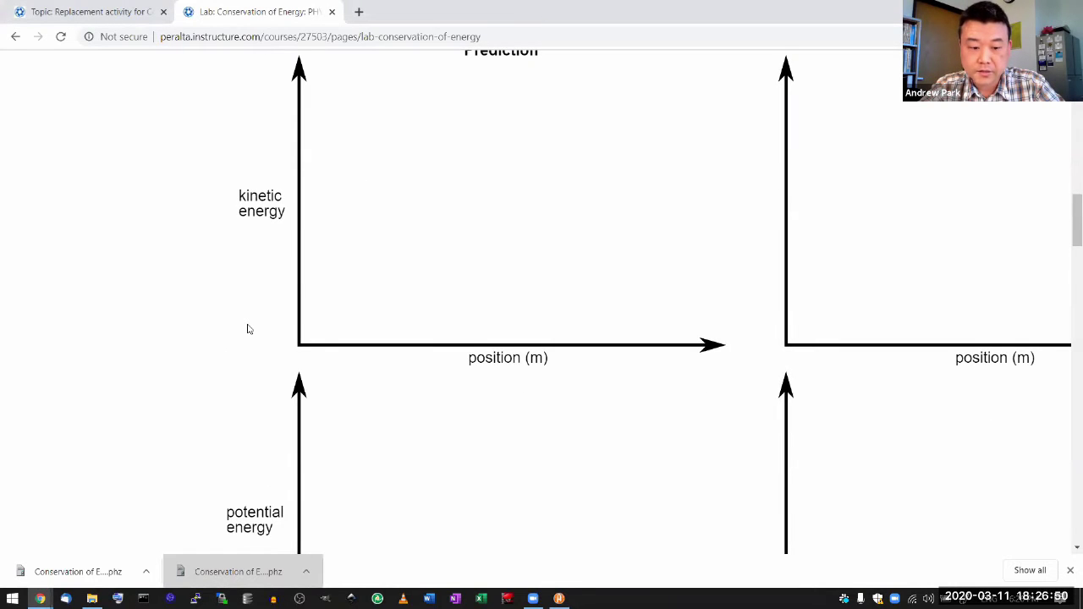
{"action": "scroll", "coordinate": [248, 330], "scroll_direction": "down", "scroll_amount": 2}
{"action": "scroll", "coordinate": [252, 355], "scroll_direction": "down", "scroll_amount": 3}
{"action": "scroll", "coordinate": [266, 406], "scroll_direction": "down", "scroll_amount": 1}
{"action": "scroll", "coordinate": [267, 409], "scroll_direction": "up", "scroll_amount": 2}
{"action": "scroll", "coordinate": [268, 409], "scroll_direction": "up", "scroll_amount": 5}
{"action": "scroll", "coordinate": [268, 409], "scroll_direction": "up", "scroll_amount": 1}
Step: Switch back to Algodoo and set the plot's y-axis to Linear kinetic energy, Potential gravitational energy and Energy (sum)
{"action": "key", "text": "alt+Tab"}
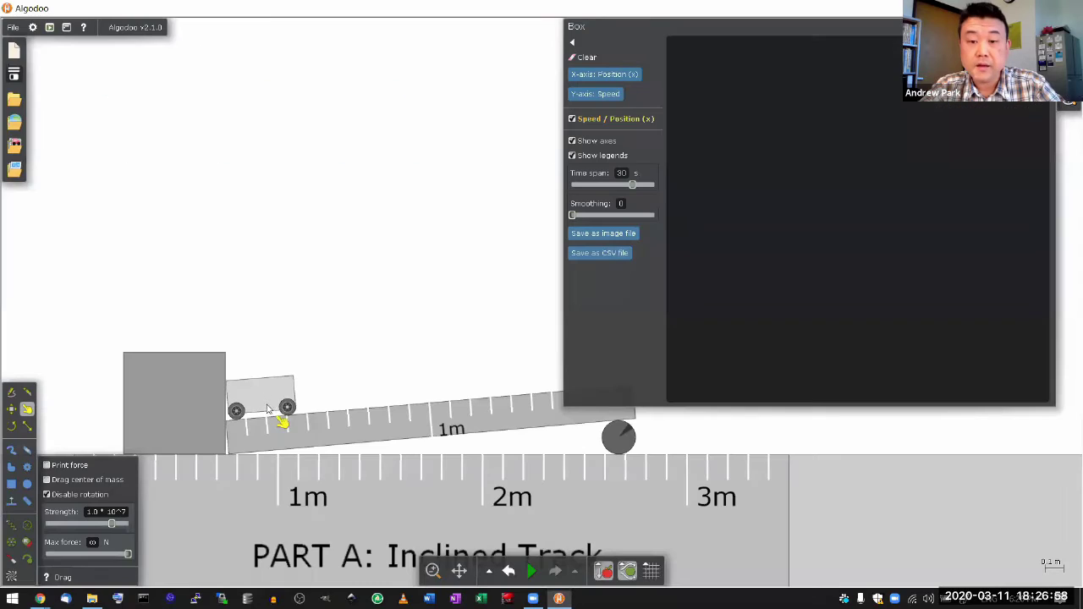
{"action": "left_click", "coordinate": [604, 97]}
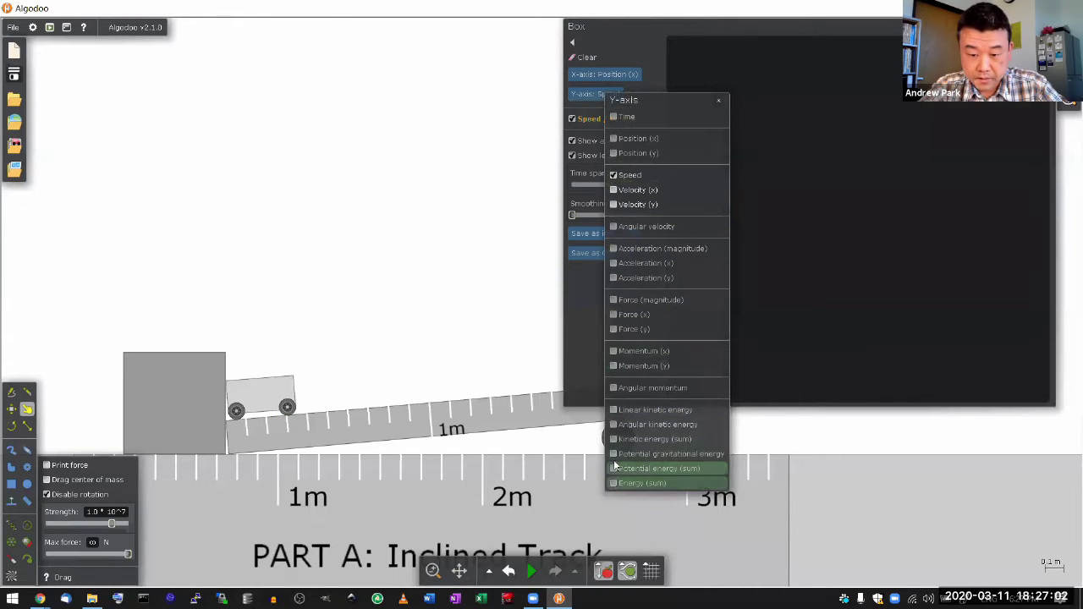
{"action": "left_click", "coordinate": [614, 412]}
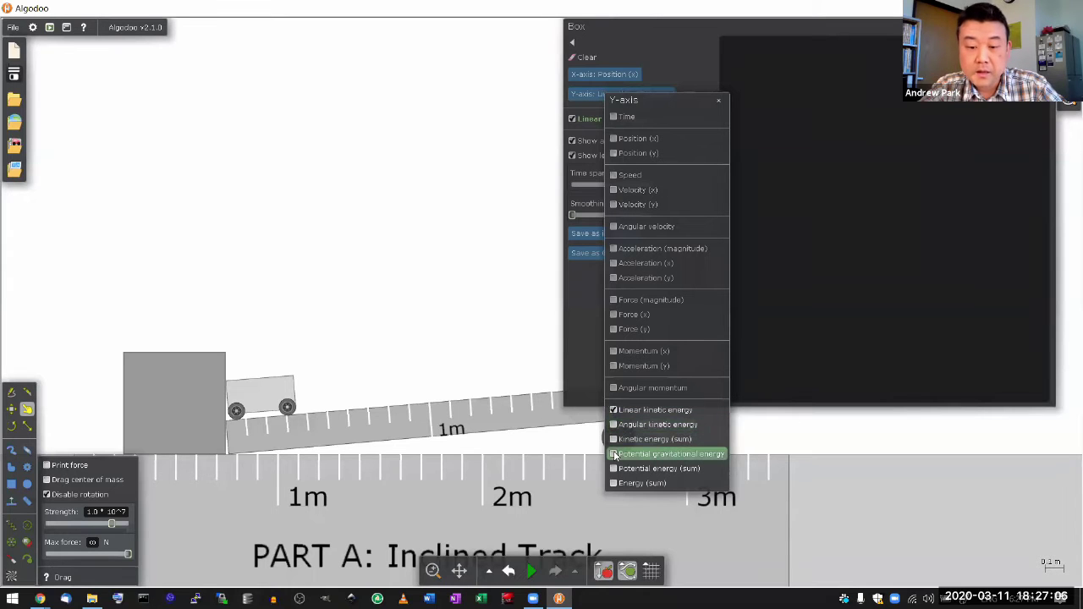
{"action": "left_click", "coordinate": [615, 456]}
{"action": "left_click", "coordinate": [615, 483]}
{"action": "left_click", "coordinate": [503, 243]}
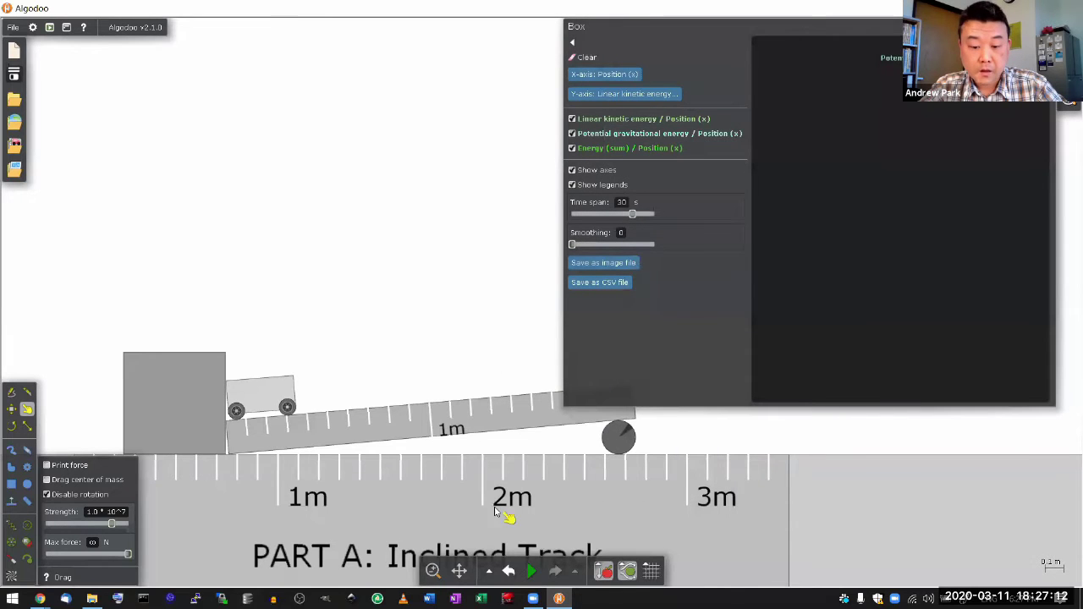
Step: Run the simulation, resize the plot window clear of the track, and pull the cart up to the track's high end before pausing
{"action": "left_click", "coordinate": [533, 571]}
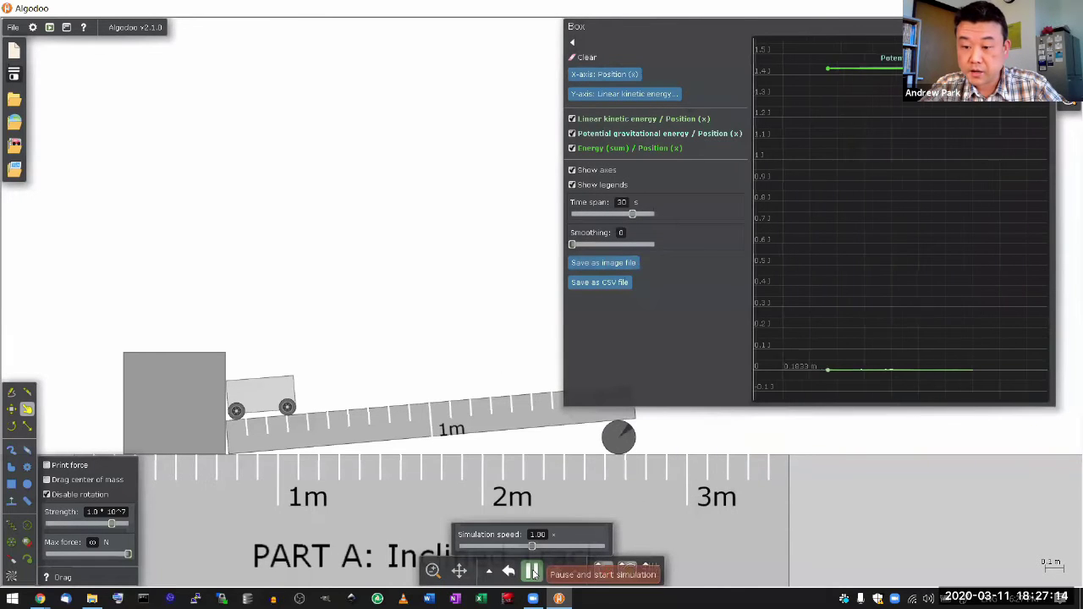
{"action": "mouse_move", "coordinate": [928, 389]}
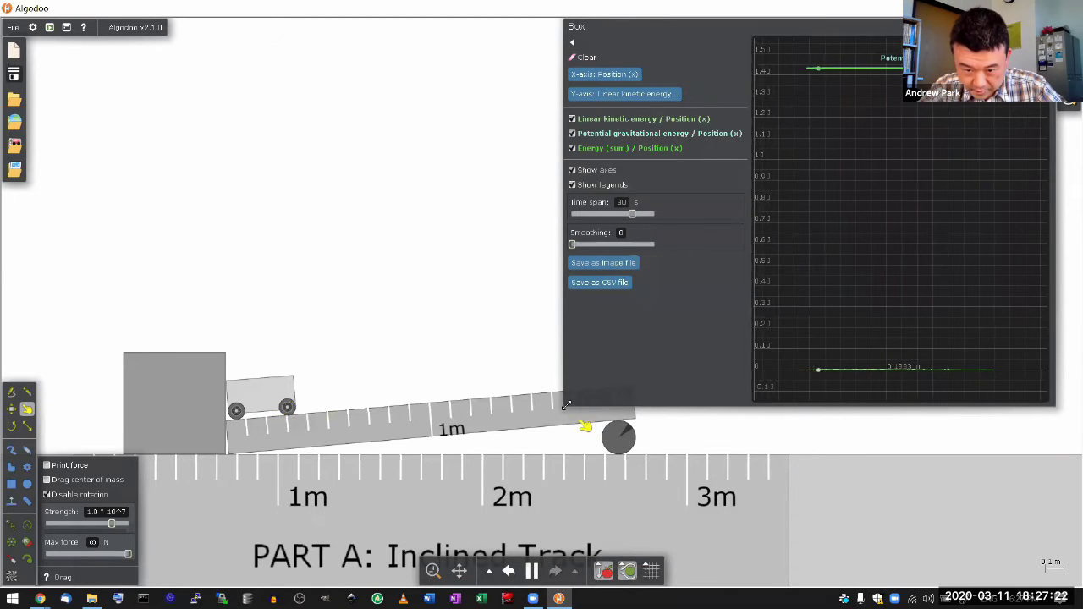
{"action": "left_click_drag", "start_coordinate": [566, 405], "coordinate": [429, 296]}
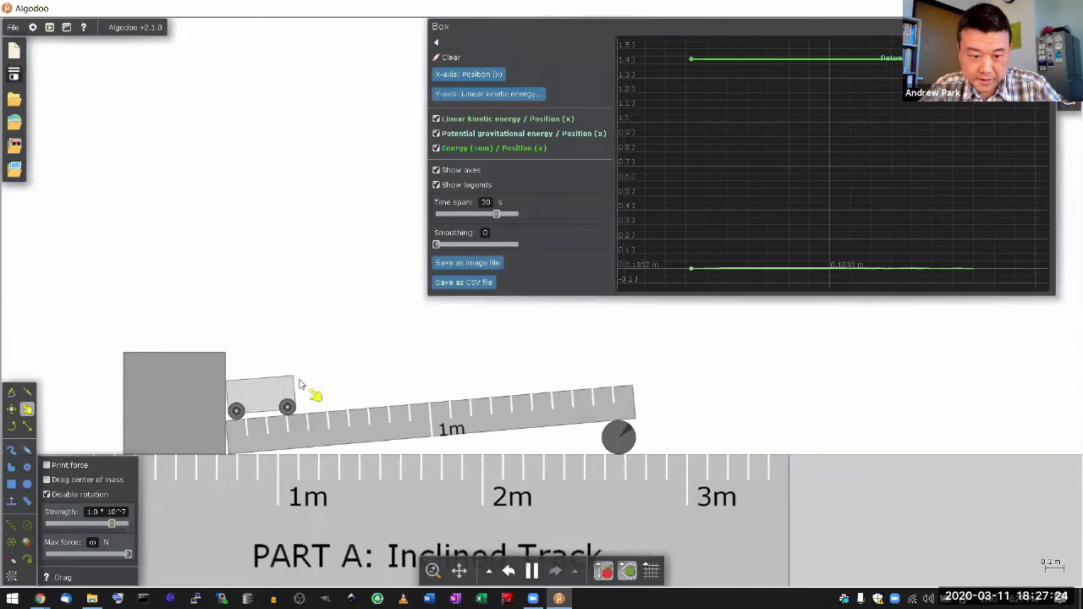
{"action": "left_click_drag", "start_coordinate": [277, 401], "coordinate": [595, 366]}
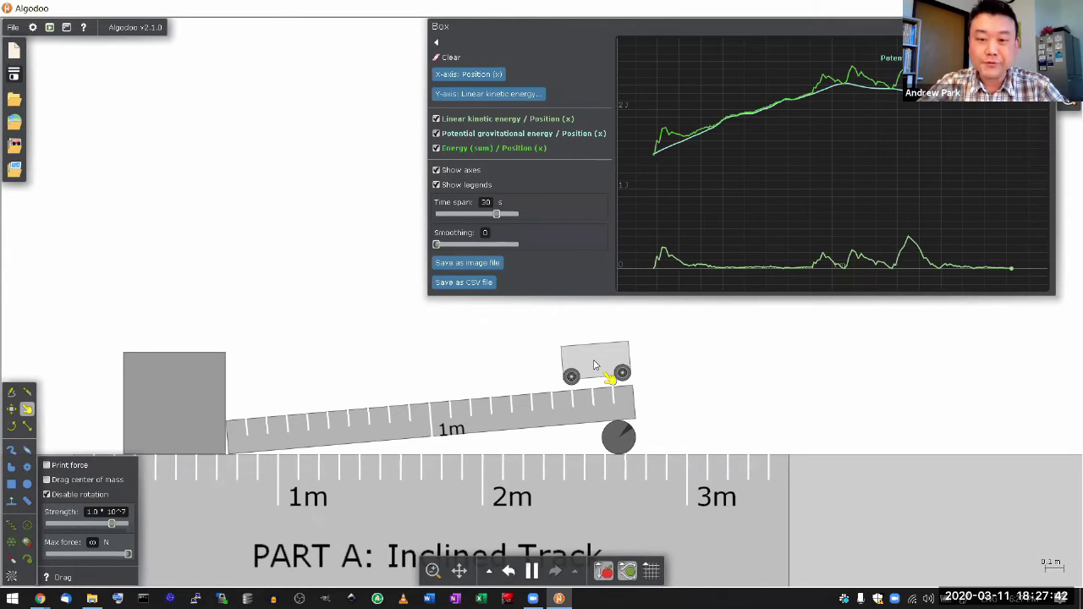
{"action": "key", "text": "space"}
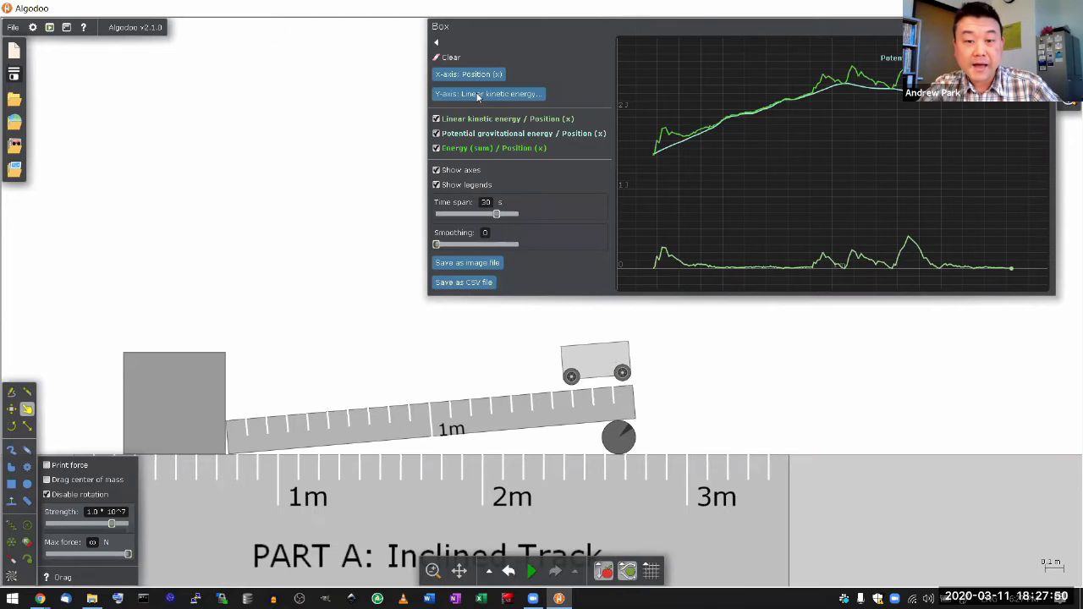
Step: Clear the plot, run the simulation so the cart rolls down the incline, and pause once it reaches the end block
{"action": "left_click", "coordinate": [451, 57]}
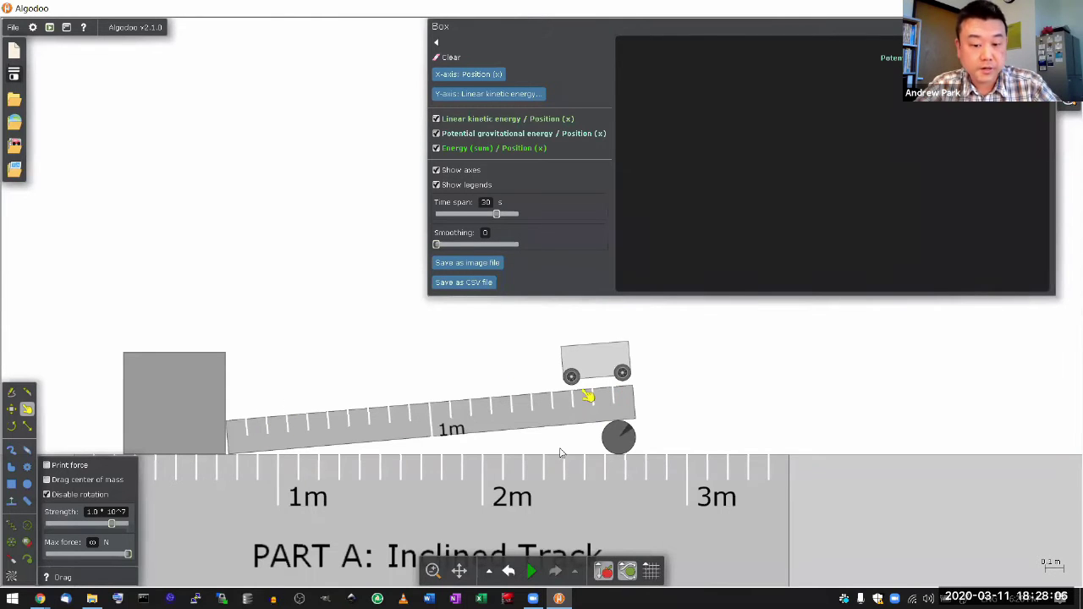
{"action": "left_click", "coordinate": [531, 571]}
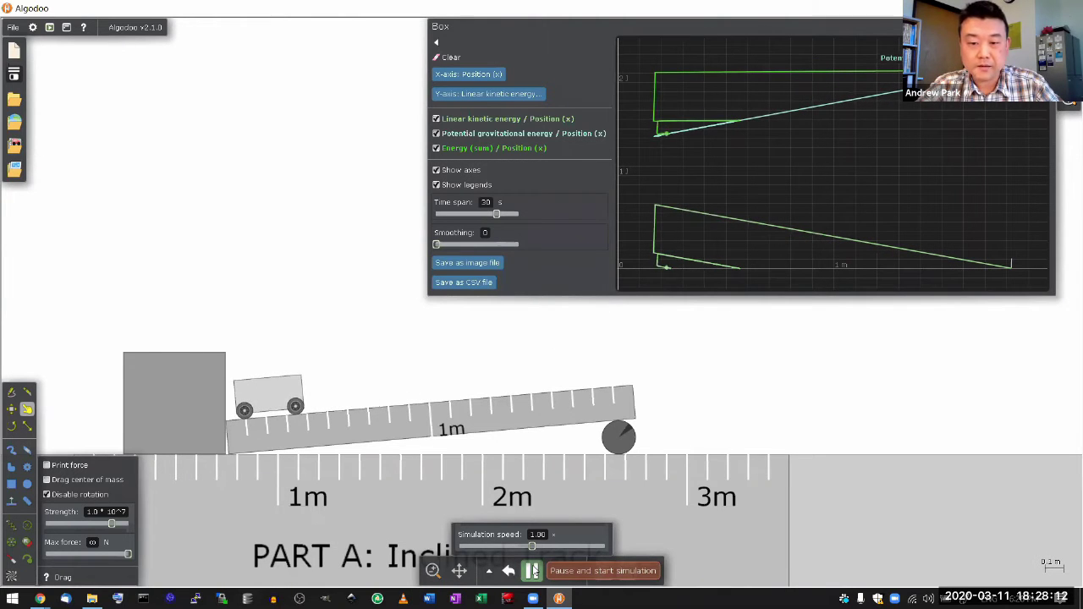
{"action": "left_click", "coordinate": [534, 572]}
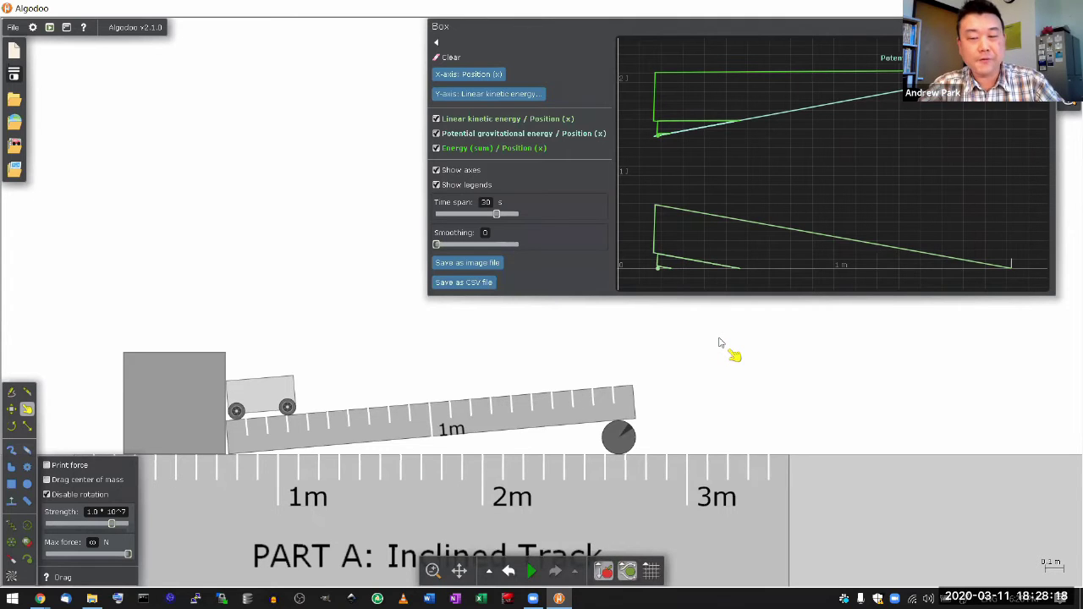
Step: View the linear kinetic, potential gravitational and summed energy curves one at a time, finishing with all three shown together
{"action": "left_click", "coordinate": [436, 134]}
{"action": "left_click", "coordinate": [436, 148]}
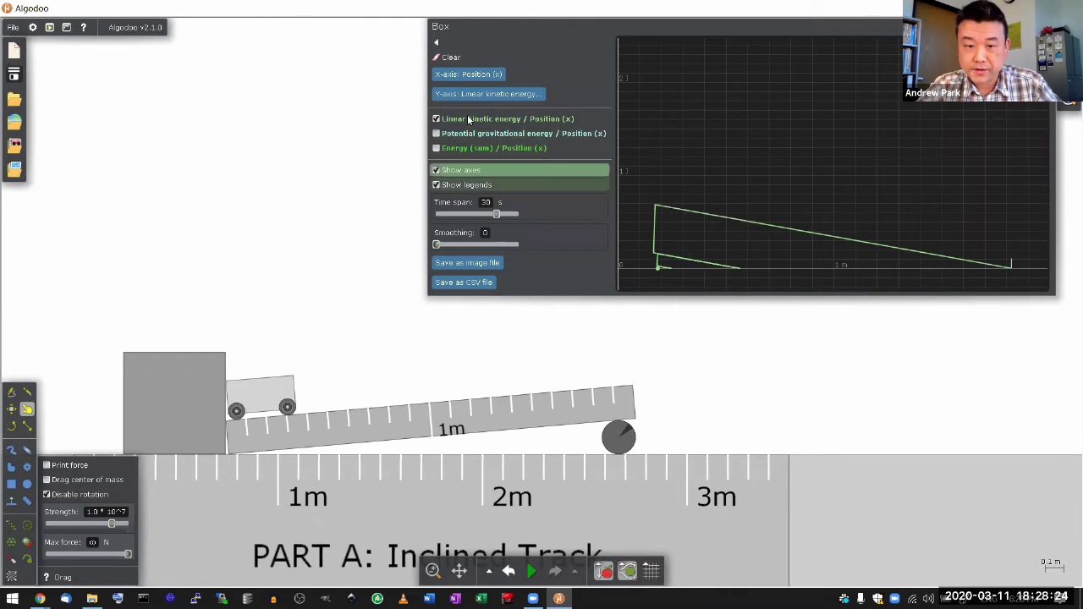
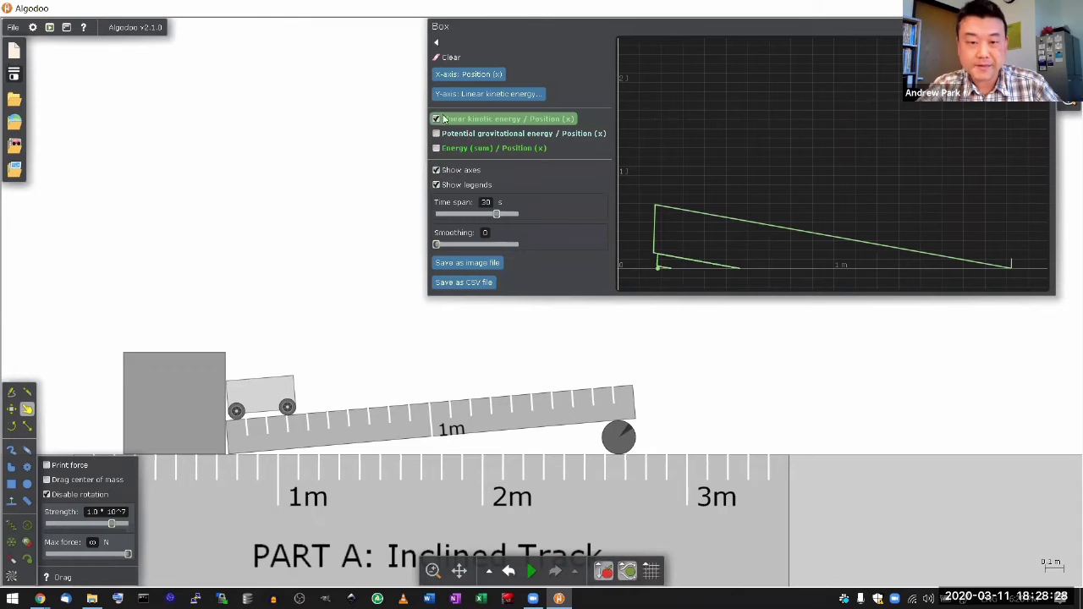
{"action": "left_click", "coordinate": [436, 120]}
{"action": "left_click", "coordinate": [437, 134]}
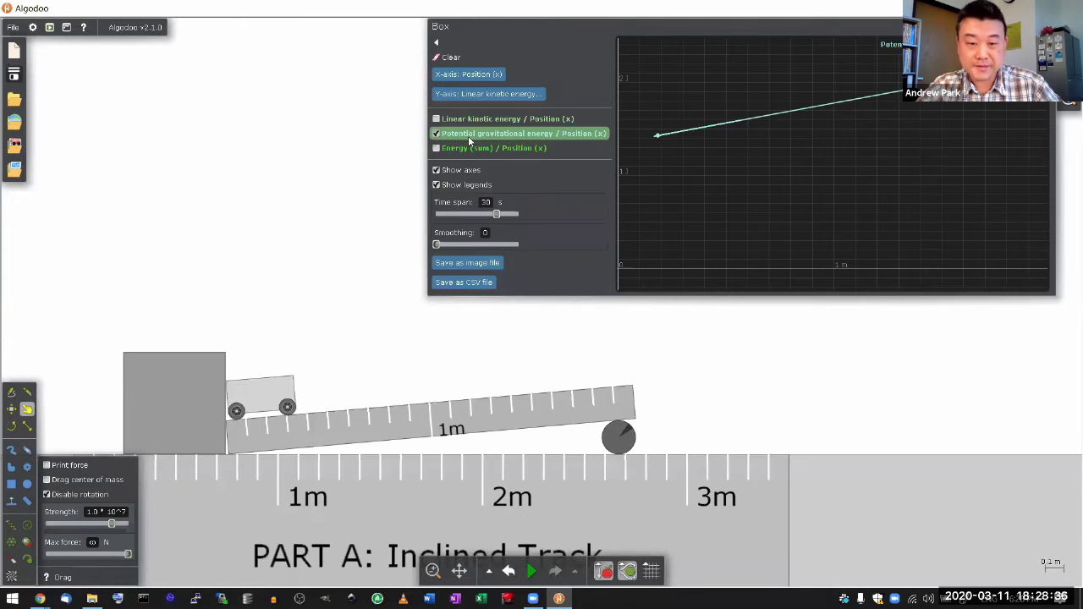
{"action": "left_click", "coordinate": [437, 133]}
{"action": "left_click", "coordinate": [436, 148]}
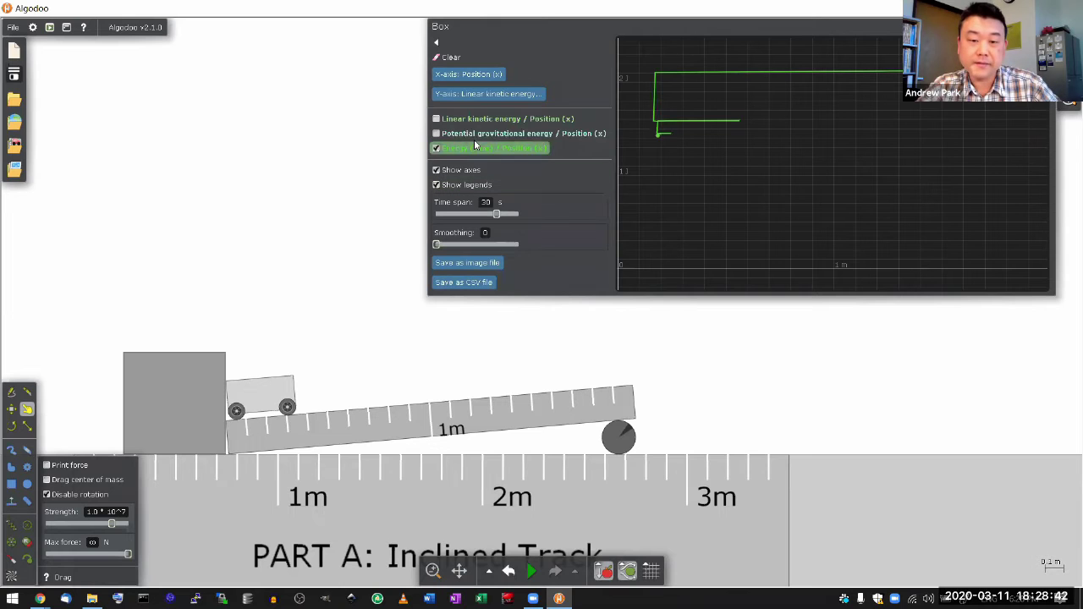
{"action": "left_click", "coordinate": [437, 133]}
{"action": "left_click", "coordinate": [437, 119]}
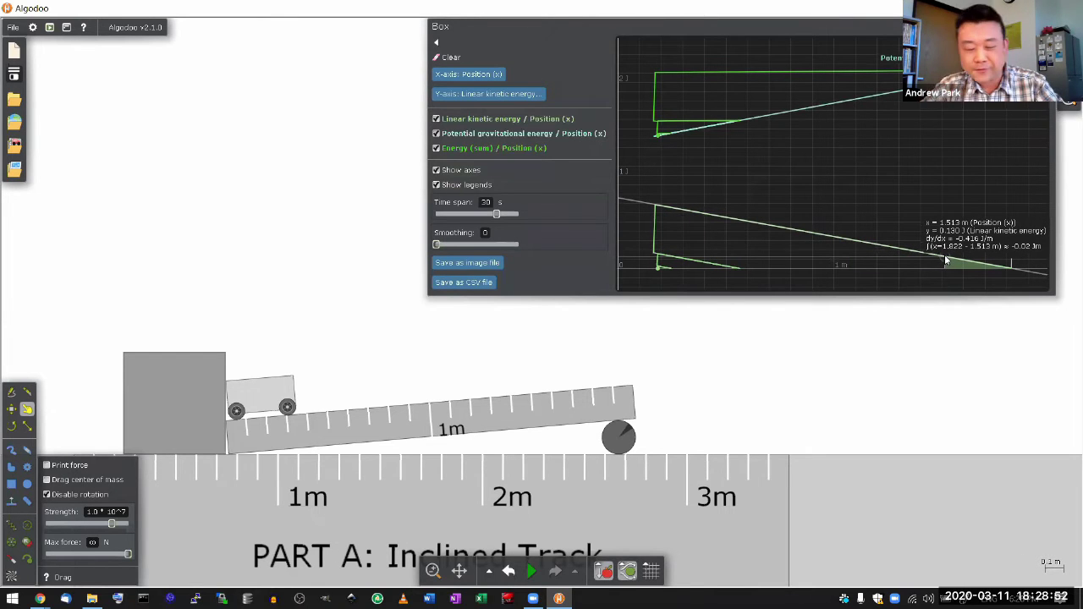
Step: Review Q4's blank prediction and actual energy graphs on the Canvas lab page in Chrome, and return to the position plot in Algodoo
{"action": "key", "text": "alt+Tab"}
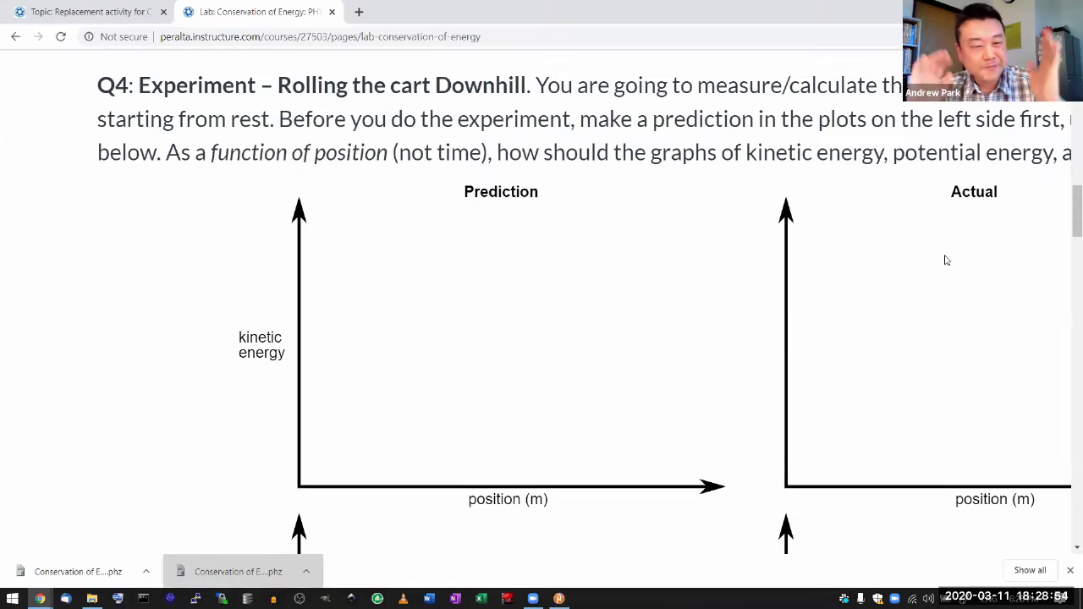
{"action": "key", "text": "ctrl+minus"}
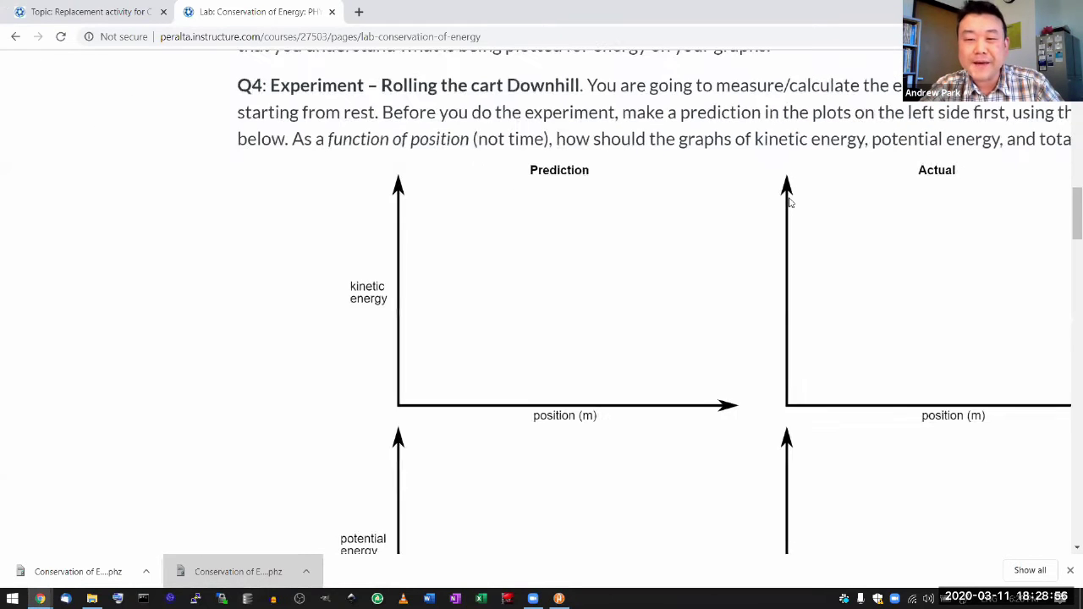
{"action": "key", "text": "ctrl+minus"}
{"action": "scroll", "coordinate": [790, 202], "scroll_direction": "up", "scroll_amount": 1}
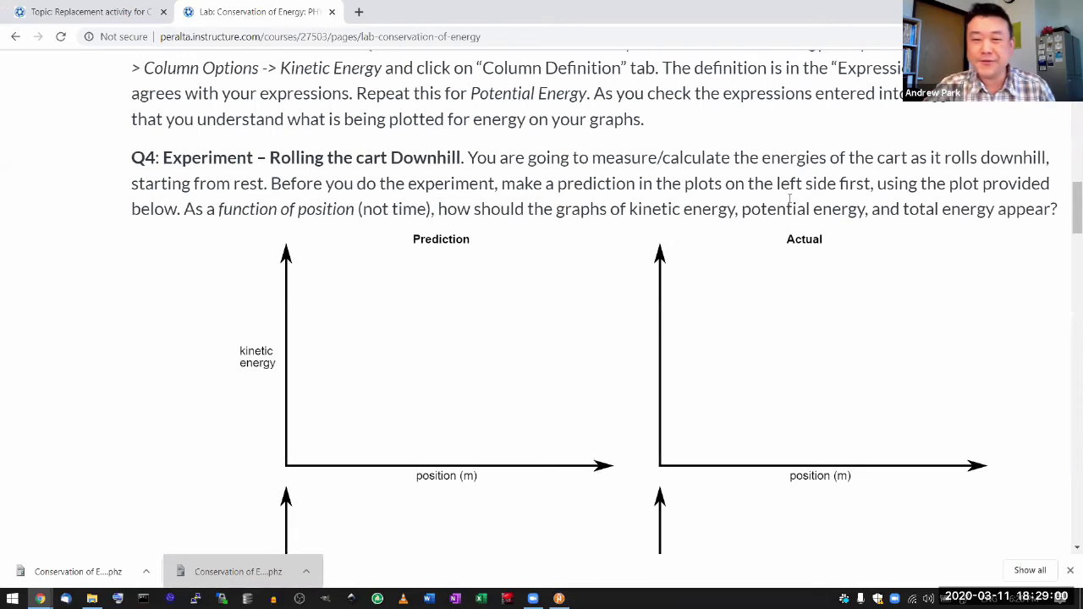
{"action": "scroll", "coordinate": [789, 201], "scroll_direction": "down", "scroll_amount": 1}
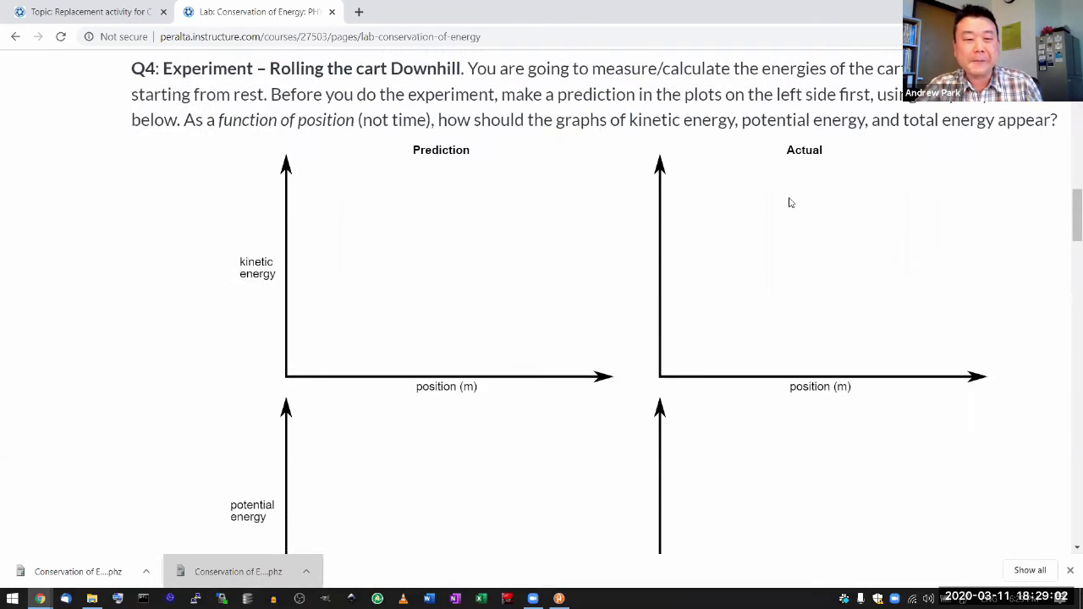
{"action": "key", "text": "alt+Tab"}
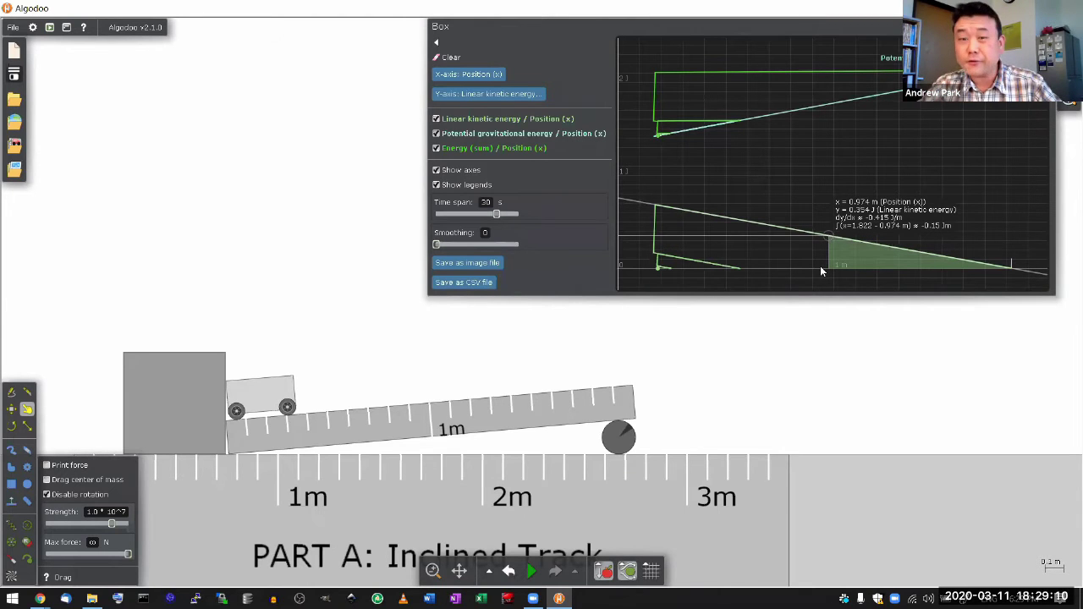
Step: Switch back to the Canvas lab page and read Q5, Rolling the cart Uphill, with its graphs as a function of time
{"action": "key", "text": "alt+Tab"}
{"action": "scroll", "coordinate": [767, 293], "scroll_direction": "down", "scroll_amount": 5}
{"action": "scroll", "coordinate": [767, 293], "scroll_direction": "down", "scroll_amount": 4}
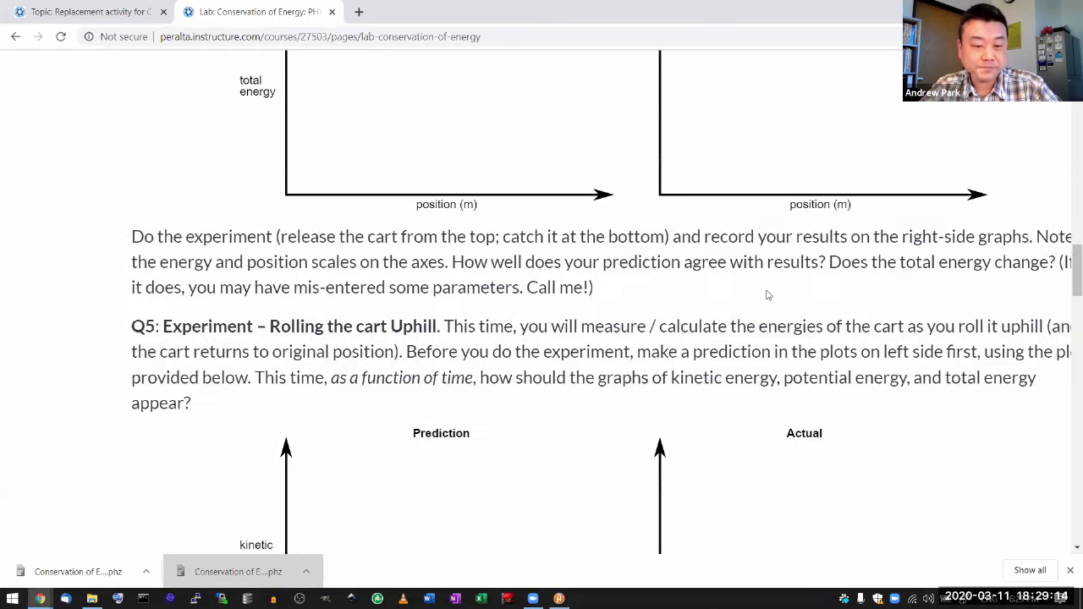
{"action": "scroll", "coordinate": [767, 293], "scroll_direction": "down", "scroll_amount": 2}
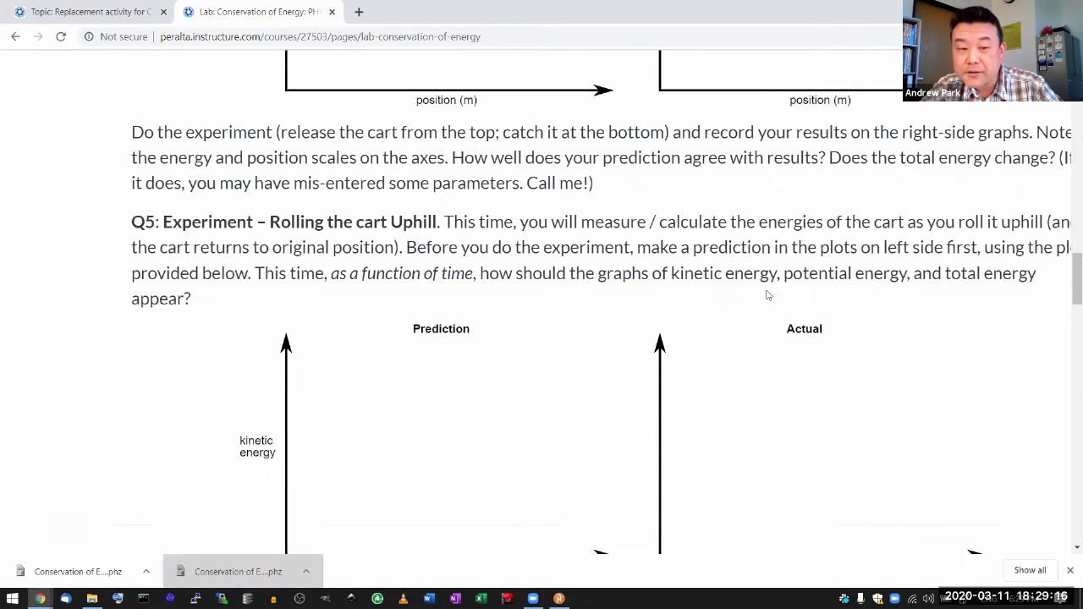
{"action": "scroll", "coordinate": [768, 294], "scroll_direction": "down", "scroll_amount": 1}
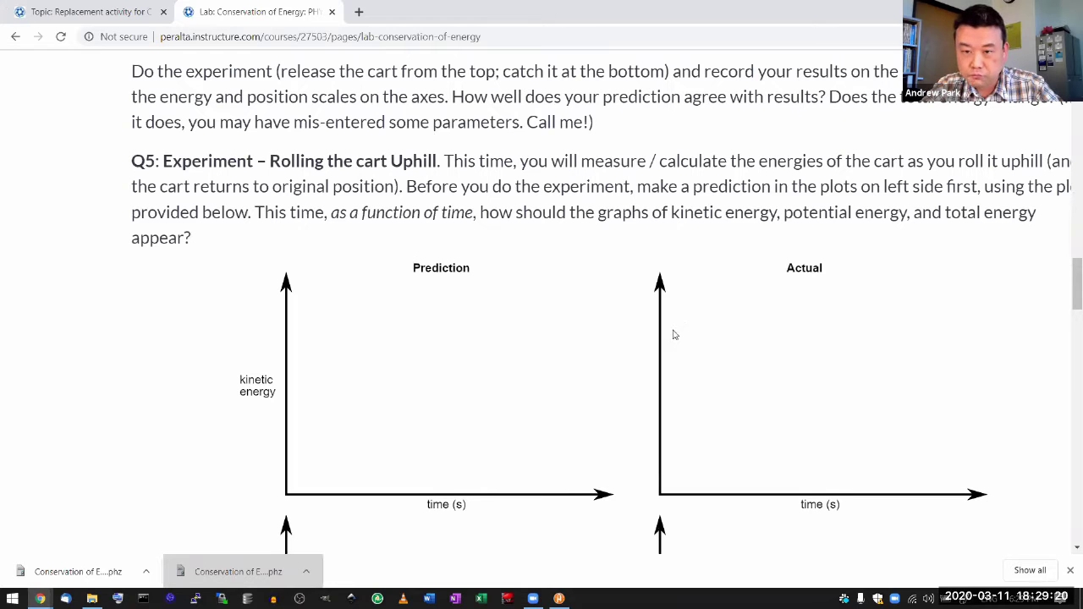
{"action": "scroll", "coordinate": [674, 335], "scroll_direction": "down", "scroll_amount": 1}
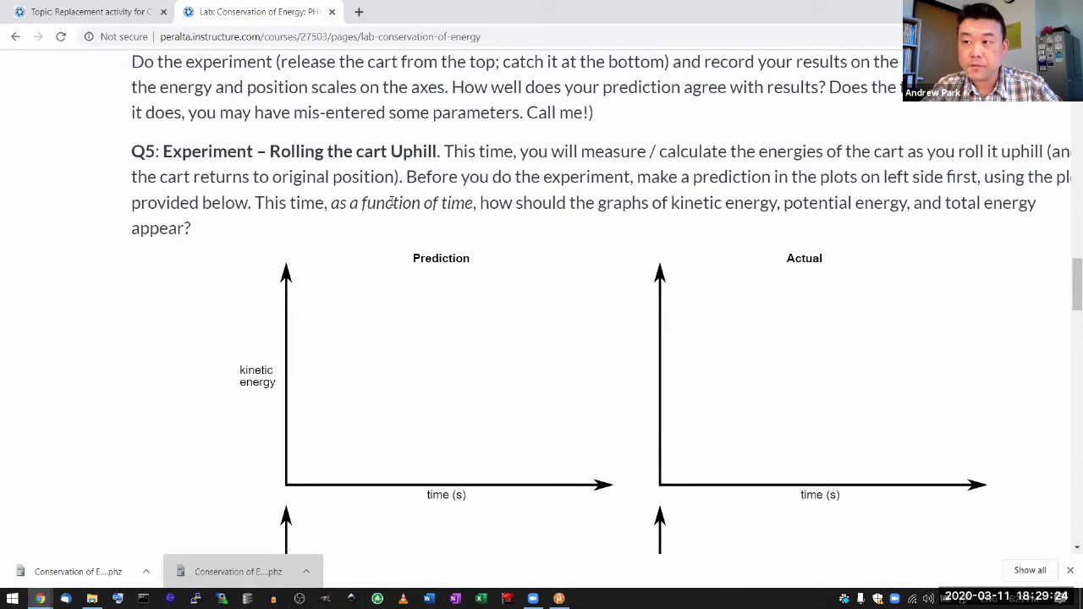
{"action": "scroll", "coordinate": [394, 200], "scroll_direction": "down", "scroll_amount": 2}
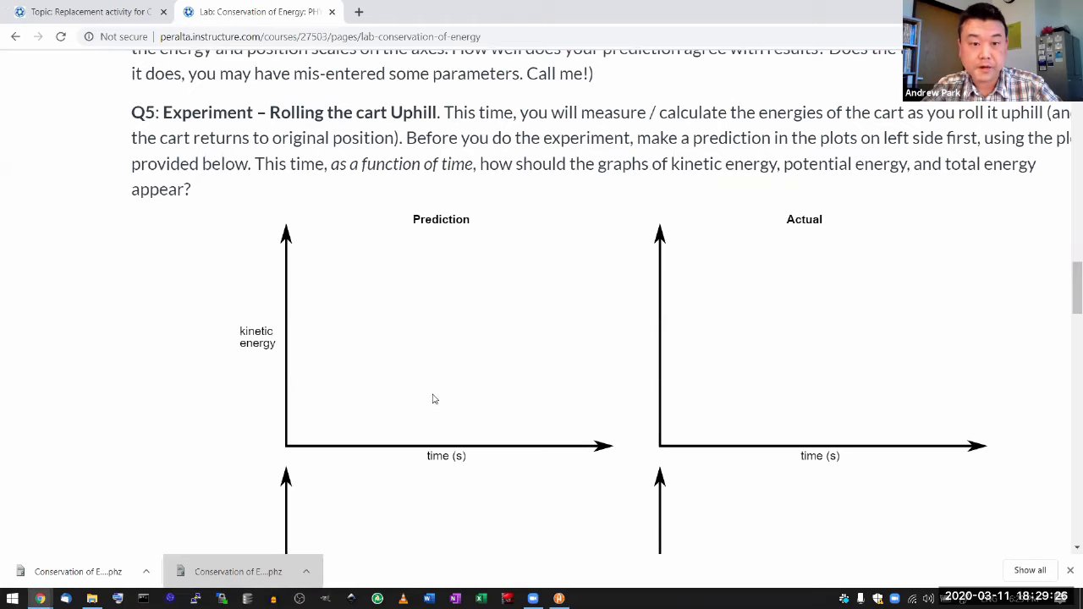
Step: Check the position axes of Q4's kinetic, potential and total energy graphs, and return to the Q5 instructions
{"action": "scroll", "coordinate": [432, 399], "scroll_direction": "up", "scroll_amount": 5}
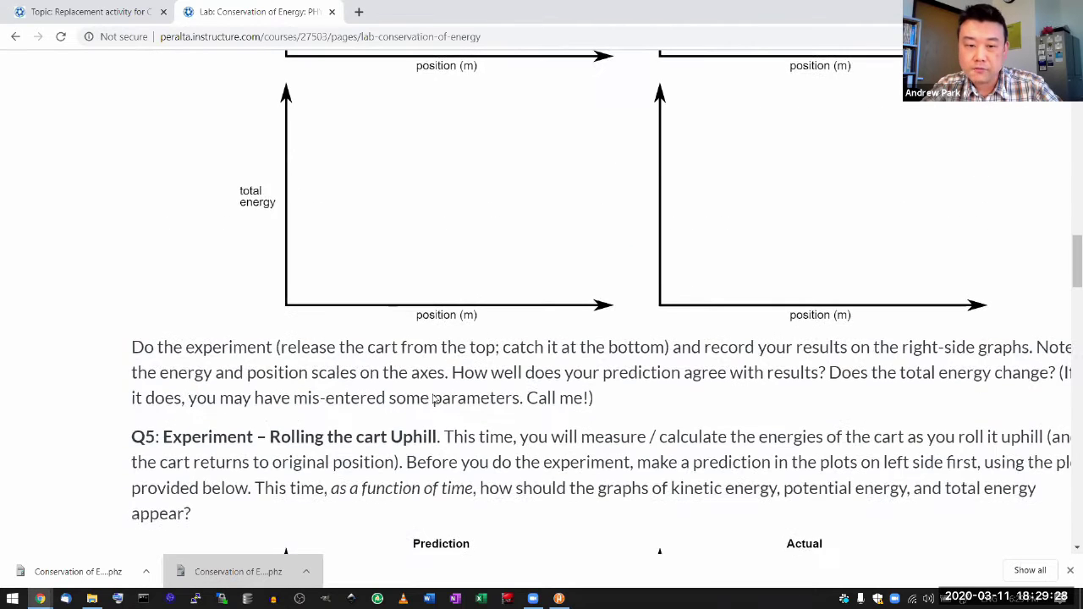
{"action": "scroll", "coordinate": [462, 237], "scroll_direction": "up", "scroll_amount": 3}
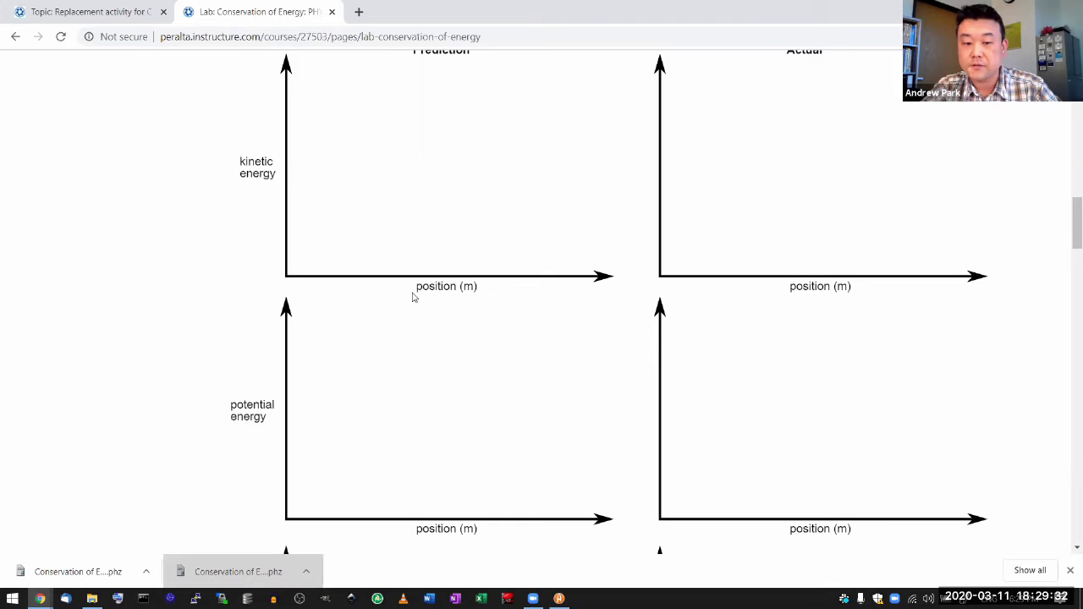
{"action": "scroll", "coordinate": [414, 297], "scroll_direction": "up", "scroll_amount": 3, "text": "ctrl"}
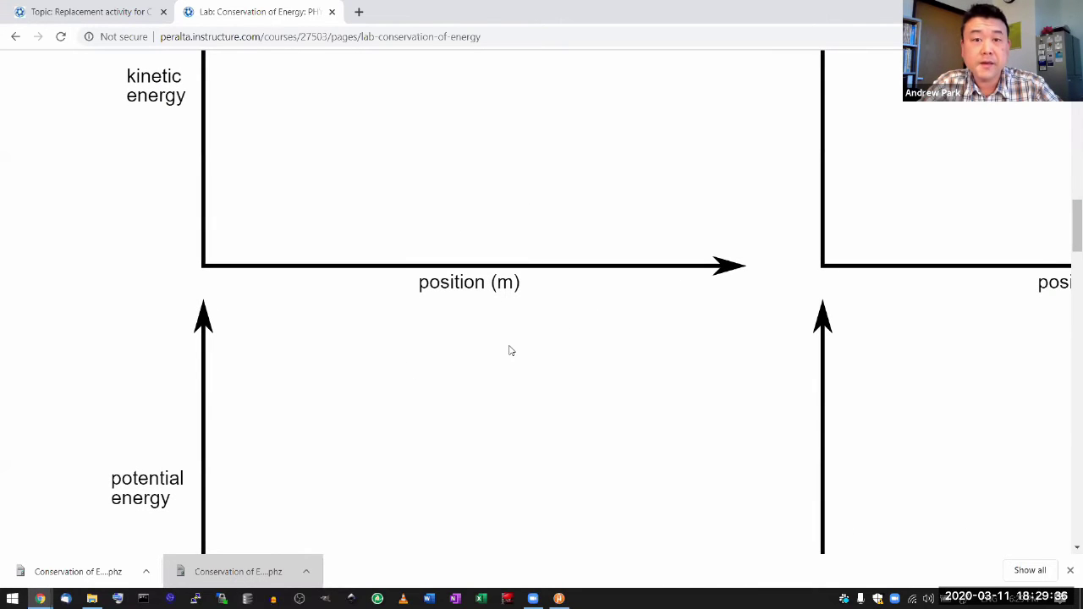
{"action": "scroll", "coordinate": [511, 350], "scroll_direction": "down", "scroll_amount": 3, "text": "ctrl"}
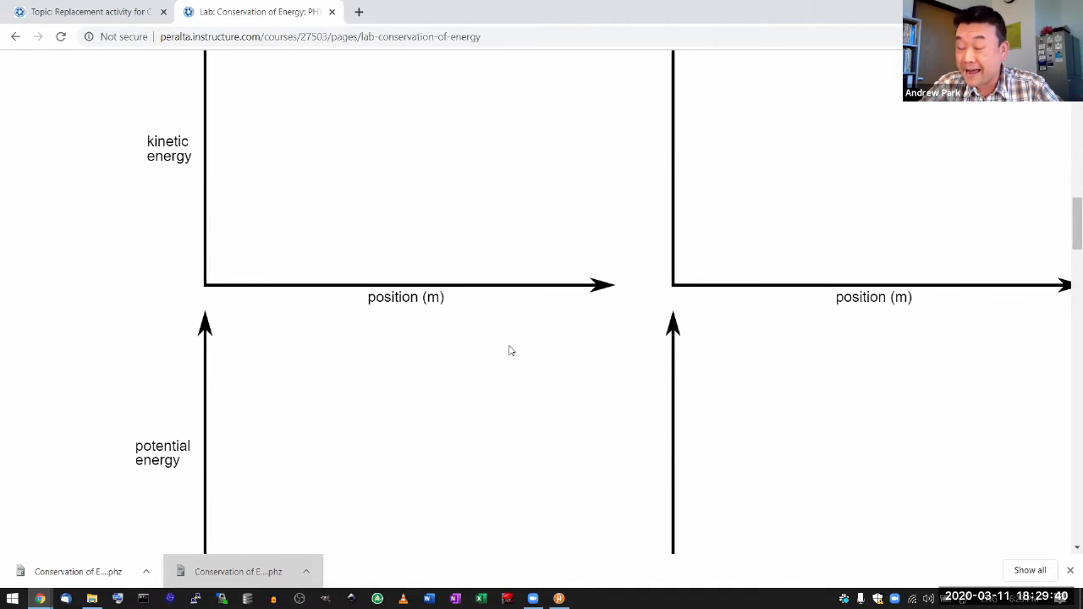
{"action": "scroll", "coordinate": [511, 350], "scroll_direction": "down", "scroll_amount": 8}
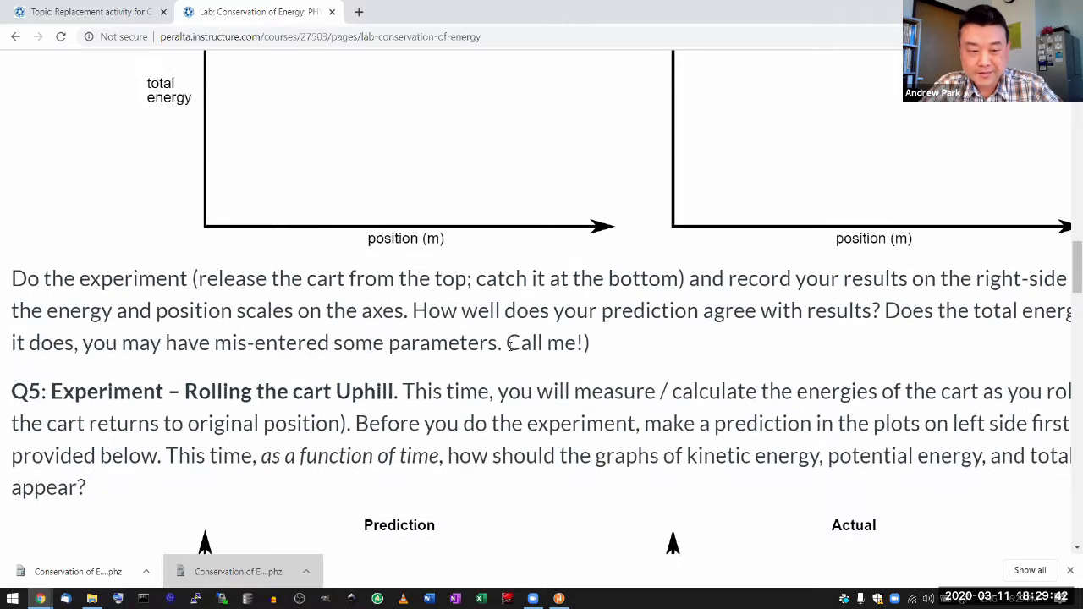
Step: Switch to Algodoo and set the plot's x-axis to Time
{"action": "key", "text": "alt+Tab"}
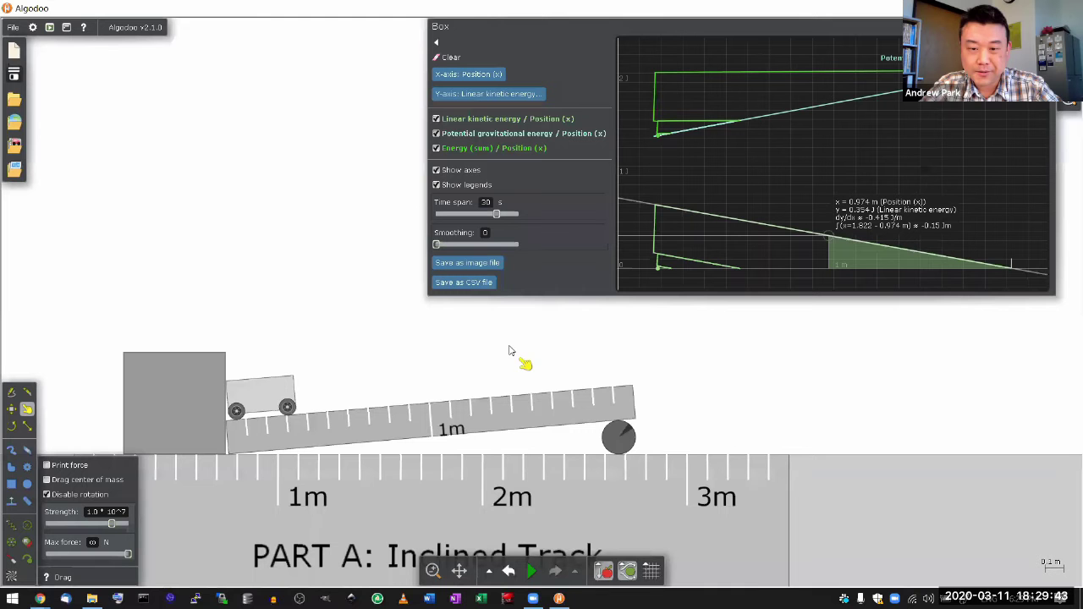
{"action": "left_click", "coordinate": [478, 79]}
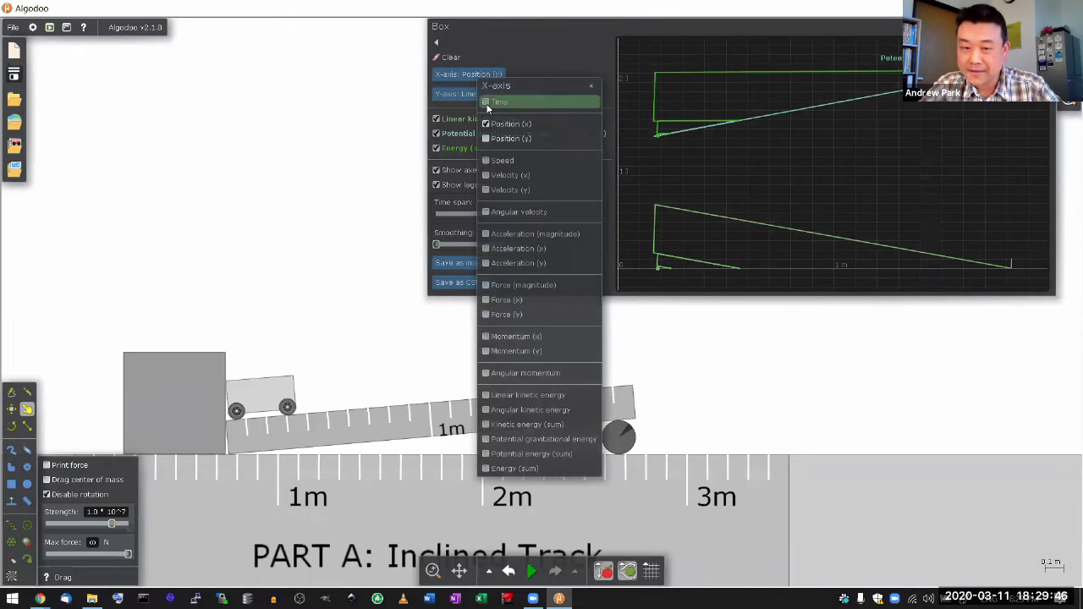
{"action": "left_click", "coordinate": [488, 103]}
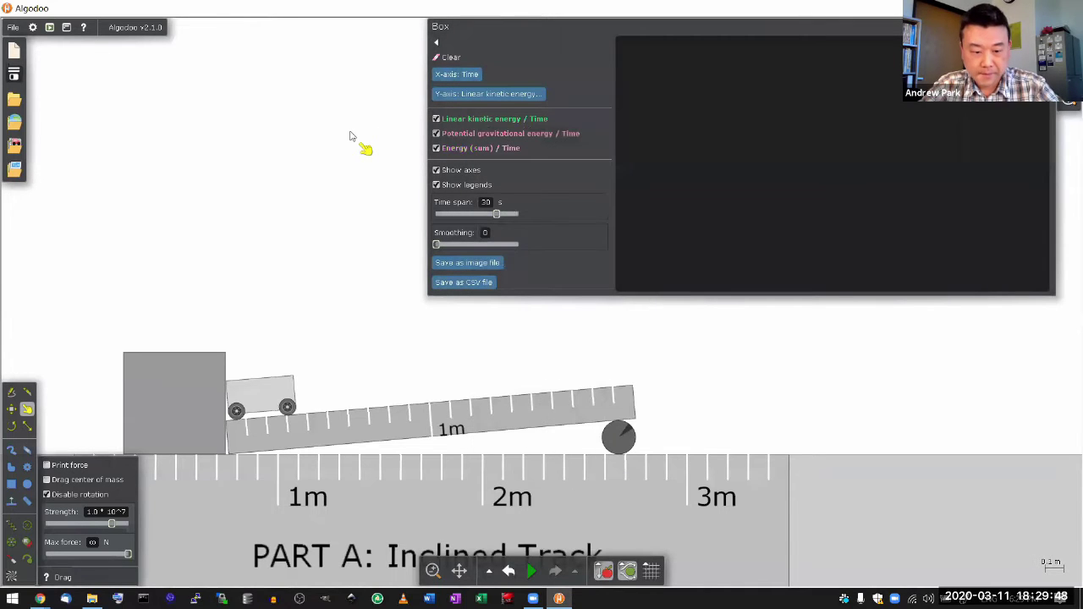
Step: Run the simulation, pull the cart up to the track's high end, and pause with it held above the incline
{"action": "left_click", "coordinate": [530, 572]}
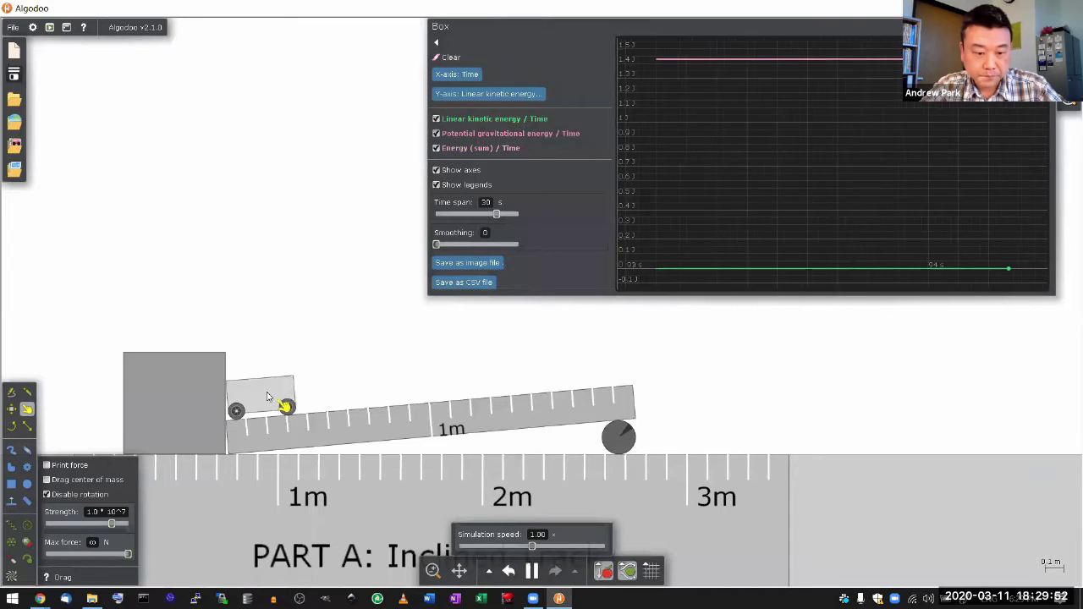
{"action": "left_click_drag", "start_coordinate": [265, 398], "coordinate": [605, 364]}
{"action": "key", "text": "space"}
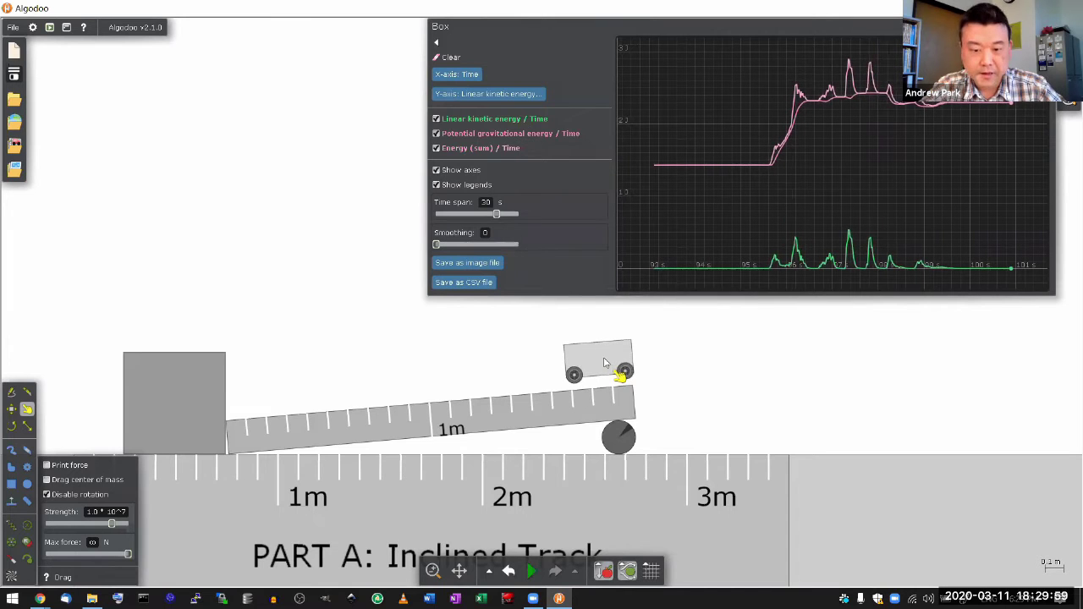
Step: Clear the time plot, run the simulation so the cart rolls down and rebounds off the end block, and pause it
{"action": "left_click", "coordinate": [454, 58]}
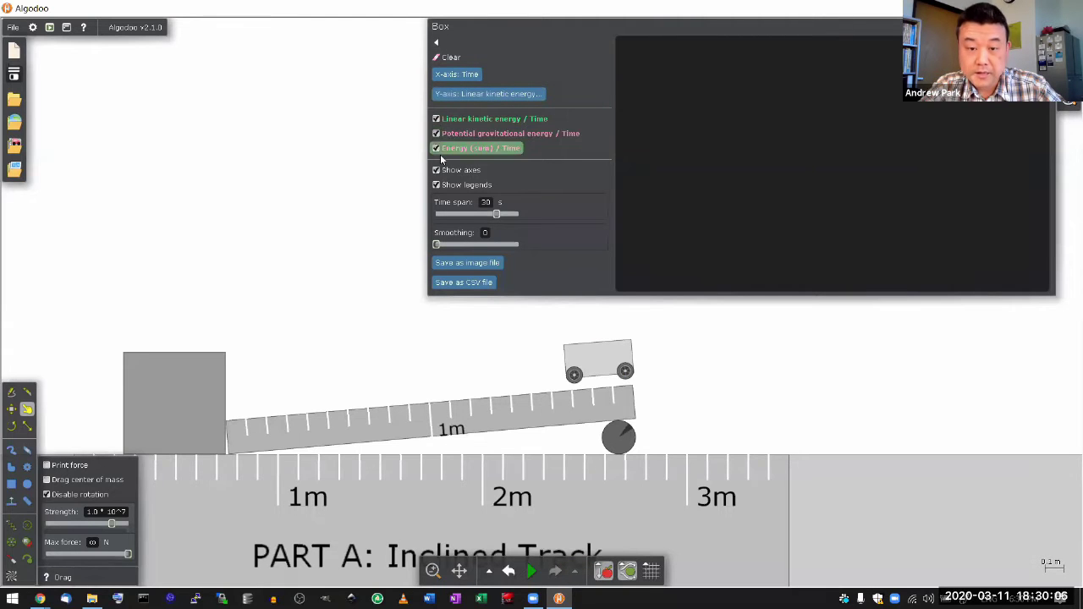
{"action": "left_click", "coordinate": [530, 572]}
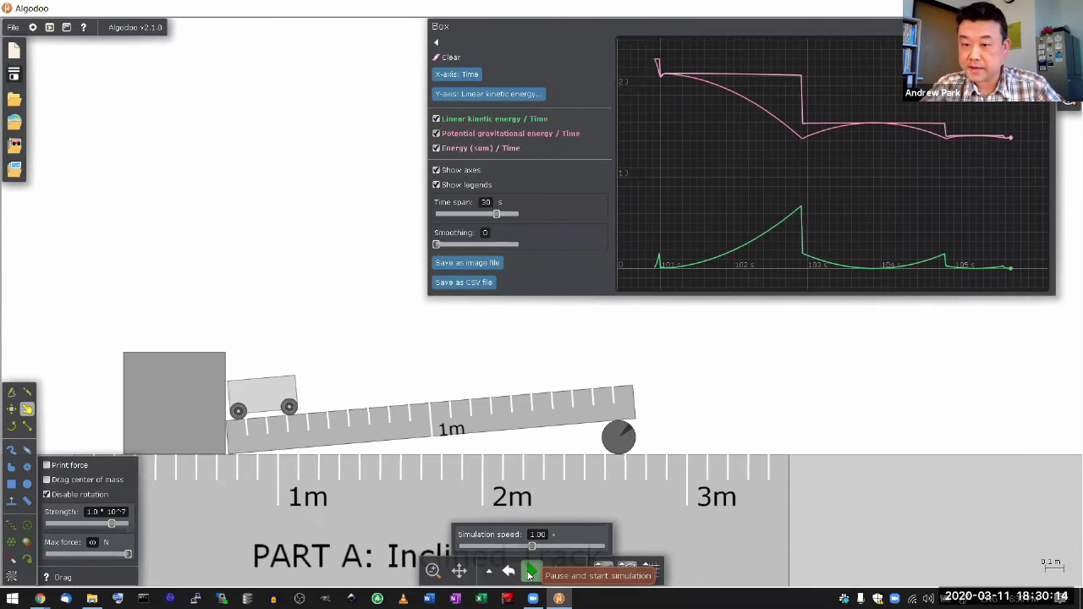
{"action": "left_click", "coordinate": [530, 572]}
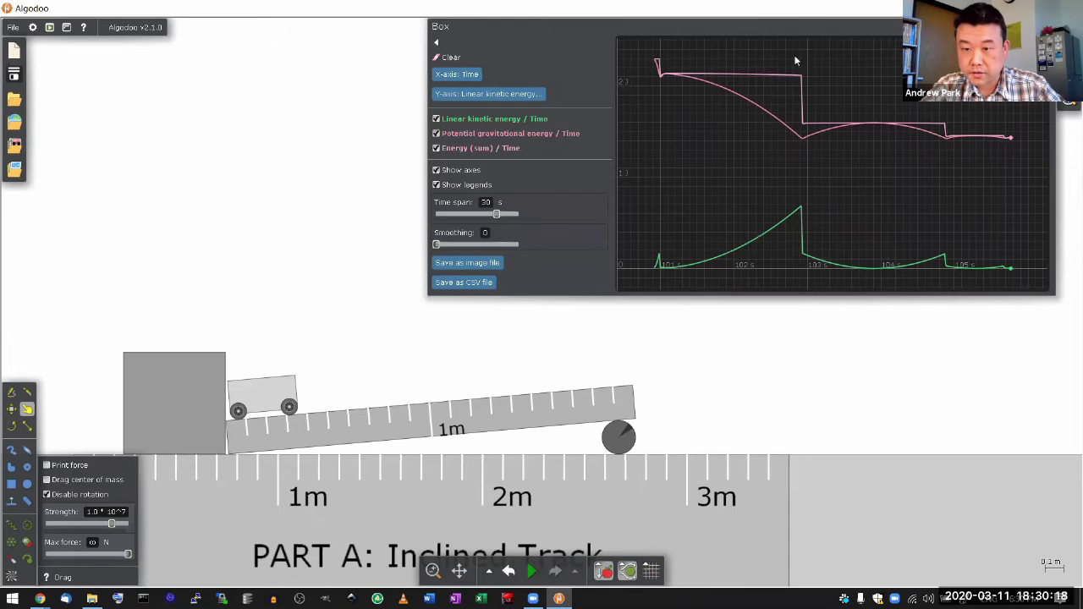
Step: Show only the Energy (sum) curve and trace it over the cart's downhill roll before the first collision
{"action": "left_click_drag", "start_coordinate": [800, 100], "coordinate": [800, 80]}
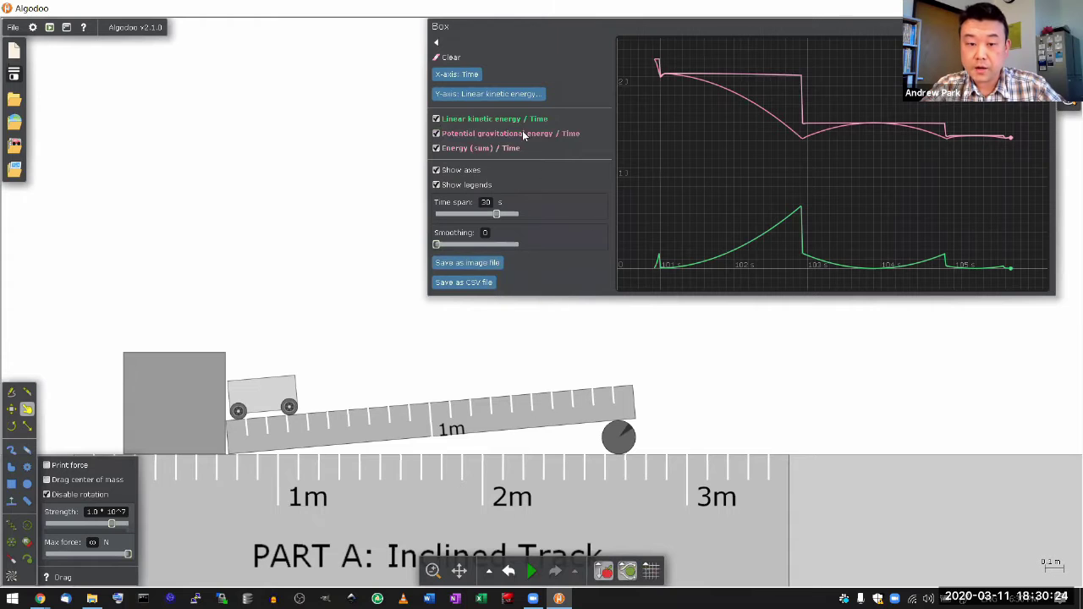
{"action": "left_click", "coordinate": [436, 120]}
{"action": "left_click", "coordinate": [436, 136]}
{"action": "left_click_drag", "start_coordinate": [658, 76], "coordinate": [796, 78]}
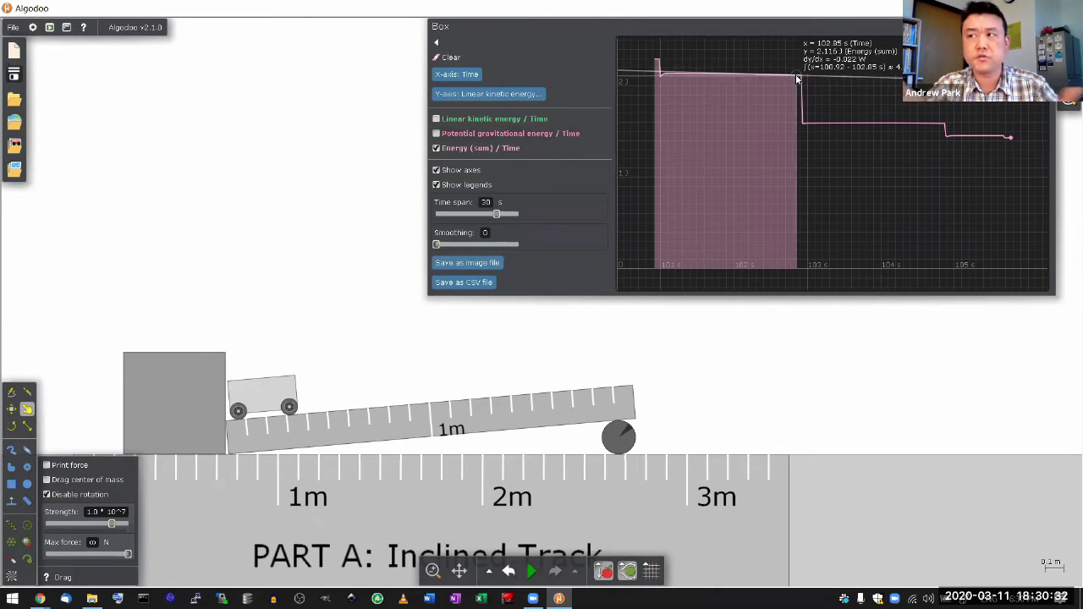
{"action": "left_click_drag", "start_coordinate": [795, 78], "coordinate": [796, 79]}
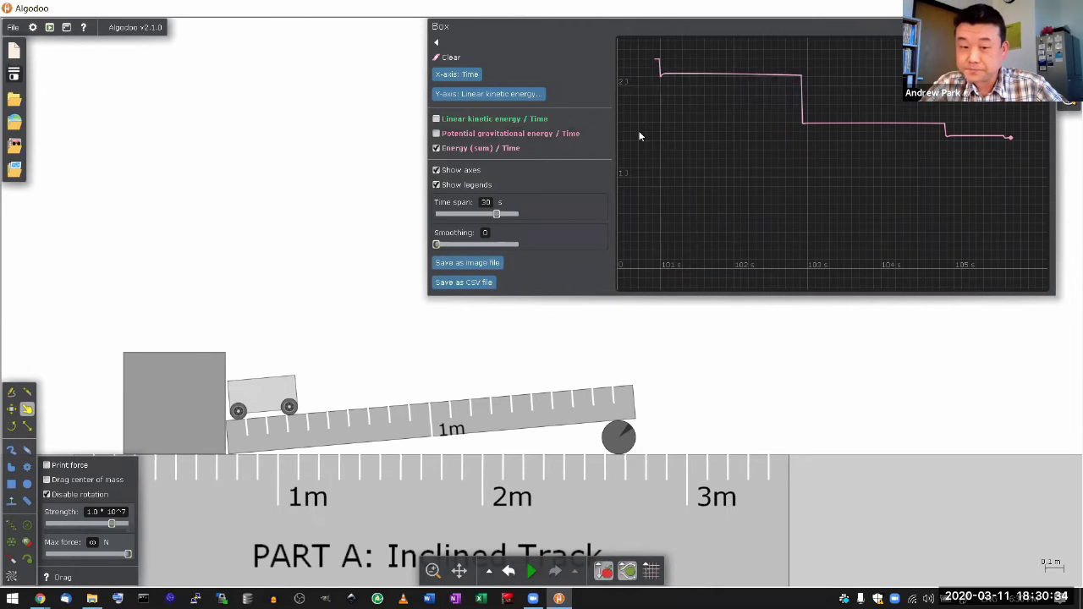
Step: View the Linear kinetic energy and Potential gravitational energy curves one at a time, tracing each over the cart's downhill roll
{"action": "left_click", "coordinate": [437, 148]}
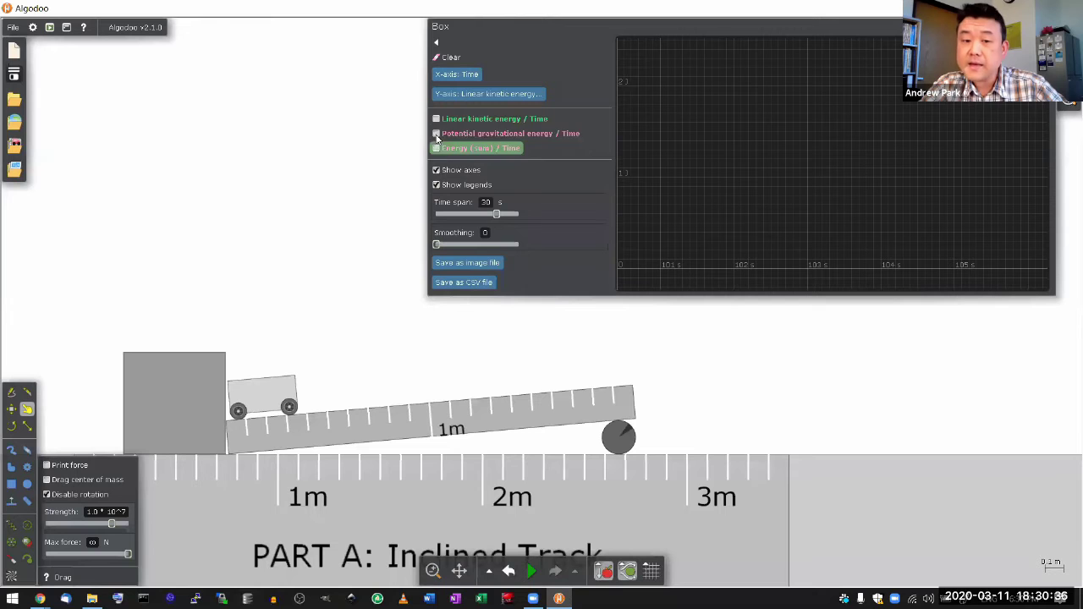
{"action": "left_click", "coordinate": [437, 118]}
{"action": "mouse_move", "coordinate": [671, 277]}
{"action": "left_mouse_down"}
{"action": "mouse_move", "coordinate": [733, 266]}
{"action": "mouse_move", "coordinate": [804, 214]}
{"action": "left_mouse_up"}
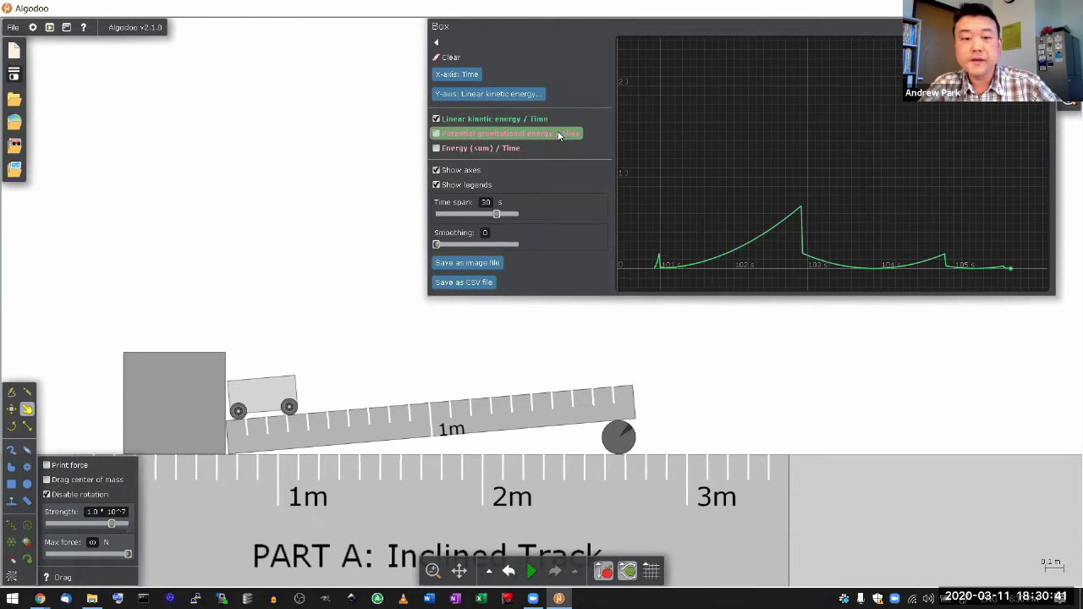
{"action": "left_click", "coordinate": [437, 121]}
{"action": "left_click", "coordinate": [437, 133]}
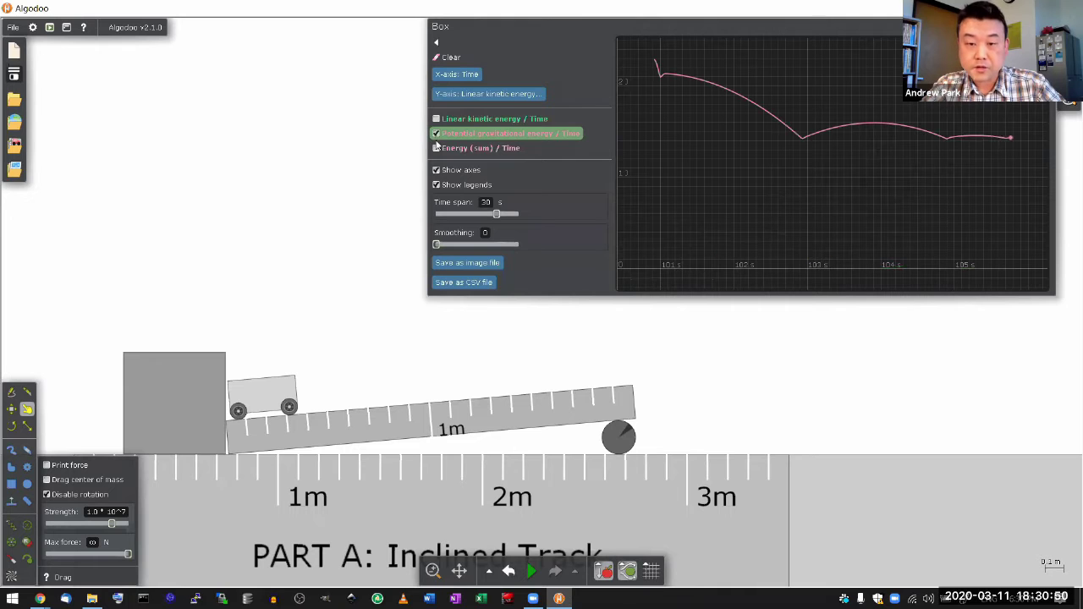
{"action": "mouse_move", "coordinate": [656, 93]}
{"action": "left_mouse_down"}
{"action": "mouse_move", "coordinate": [677, 77]}
{"action": "mouse_move", "coordinate": [791, 127]}
{"action": "left_mouse_up"}
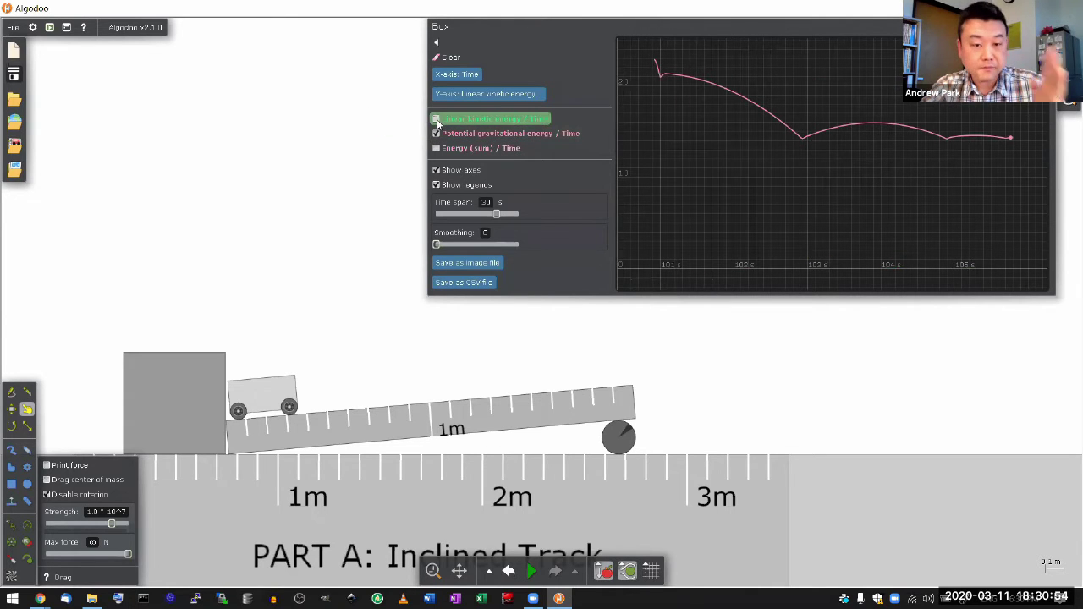
Step: Show the linear kinetic, potential gravitational and summed energy curves together and compare them over the downhill roll
{"action": "left_click", "coordinate": [437, 120]}
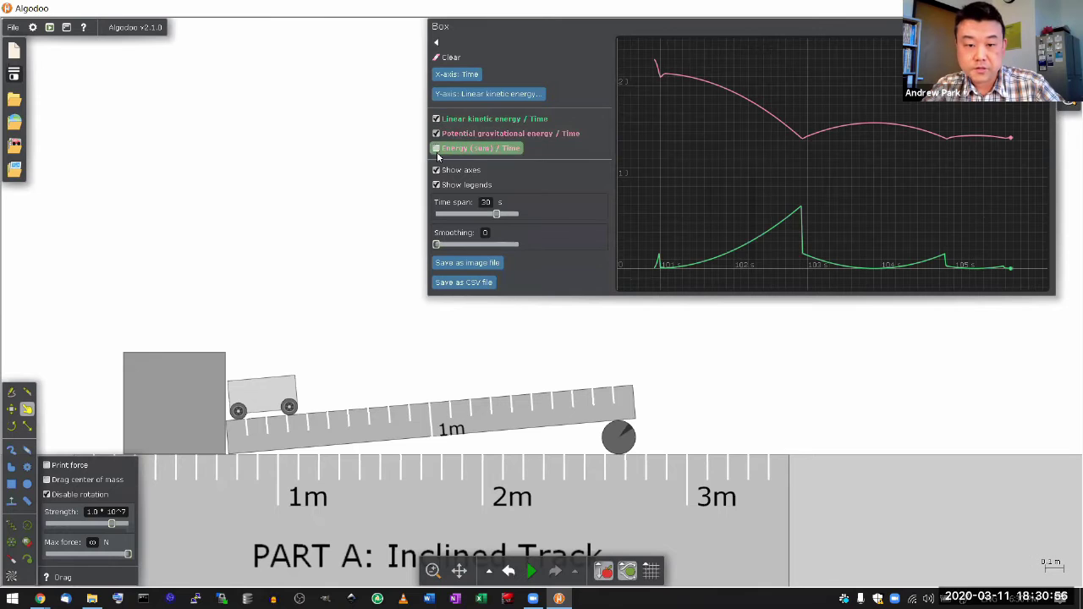
{"action": "mouse_move", "coordinate": [657, 258]}
{"action": "left_mouse_down"}
{"action": "mouse_move", "coordinate": [701, 263]}
{"action": "mouse_move", "coordinate": [788, 218]}
{"action": "mouse_move", "coordinate": [701, 83]}
{"action": "mouse_move", "coordinate": [684, 80]}
{"action": "mouse_move", "coordinate": [773, 121]}
{"action": "mouse_move", "coordinate": [541, 140]}
{"action": "left_mouse_up"}
{"action": "left_click", "coordinate": [437, 149]}
{"action": "mouse_move", "coordinate": [656, 96]}
{"action": "left_mouse_down"}
{"action": "mouse_move", "coordinate": [674, 68]}
{"action": "mouse_move", "coordinate": [790, 77]}
{"action": "left_mouse_up"}
{"action": "left_click", "coordinate": [655, 160]}
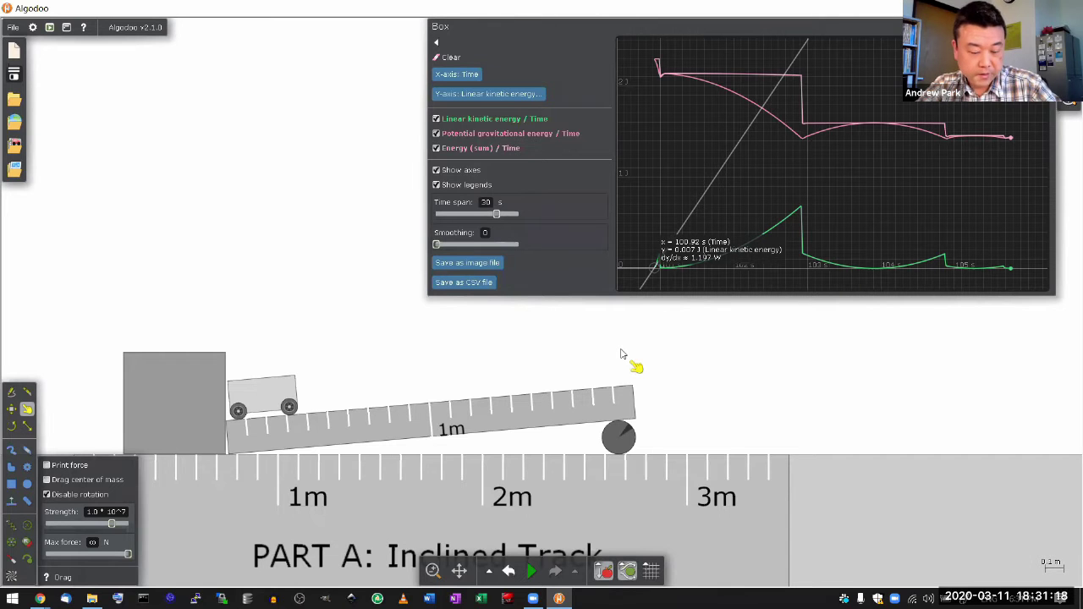
Step: Switch to the Canvas lab page and review Q5's uphill instructions and the kinetic energy against time graphs
{"action": "key", "text": "alt+Tab"}
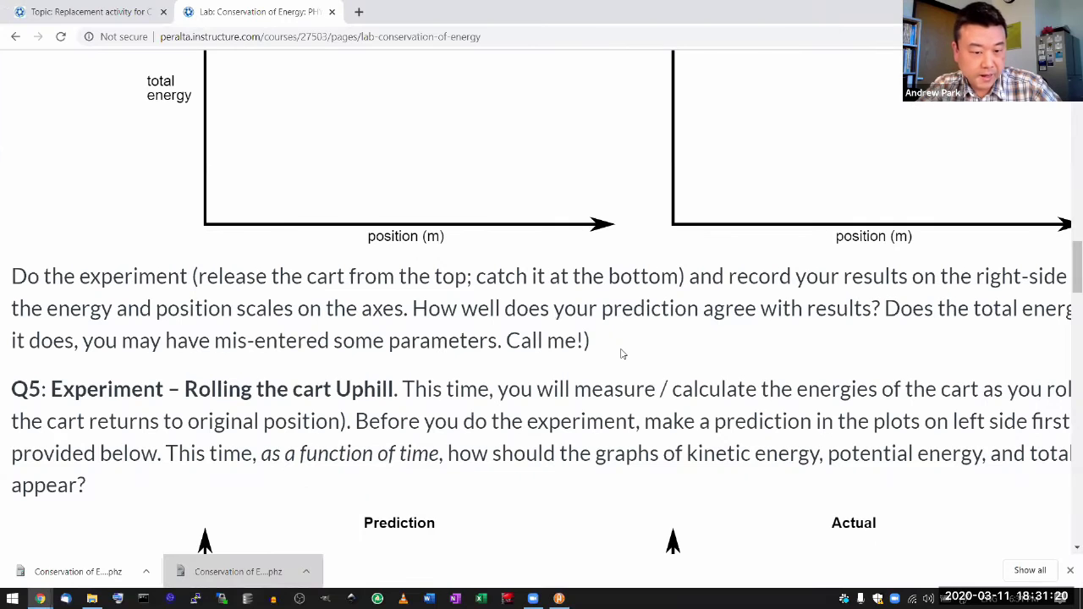
{"action": "scroll", "coordinate": [622, 354], "scroll_direction": "down", "scroll_amount": 2}
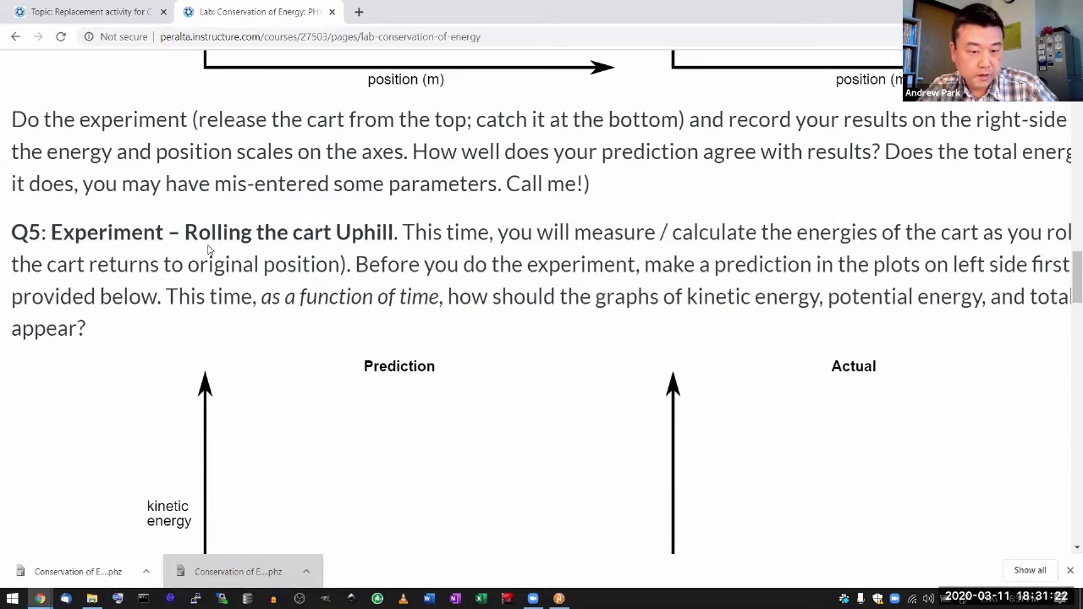
{"action": "scroll", "coordinate": [483, 258], "scroll_direction": "down", "scroll_amount": 2}
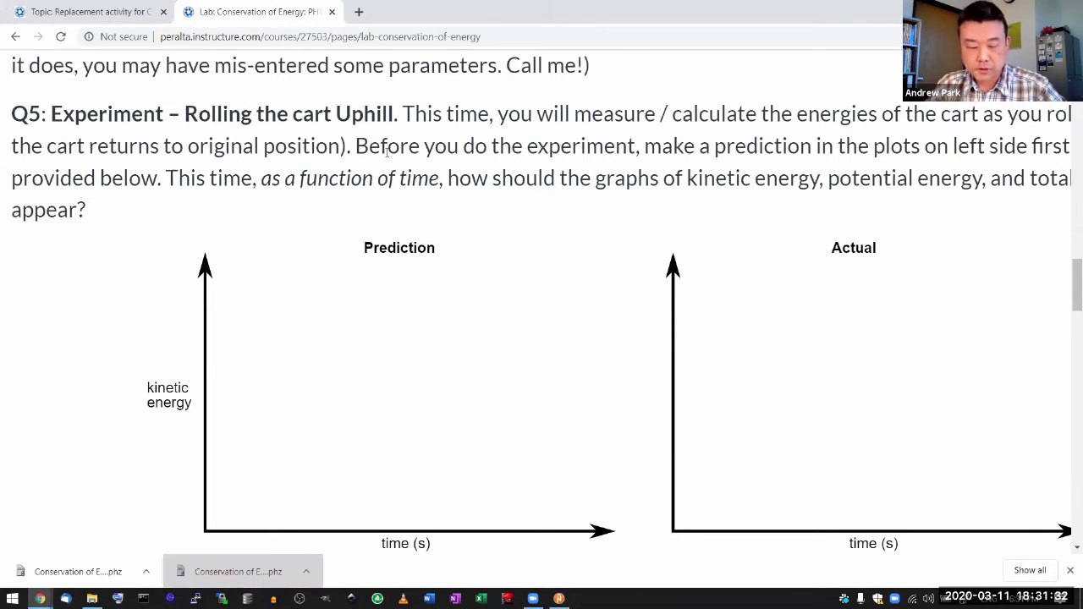
Step: Switch to Algodoo and run the simulation until the cart settles against the block at the track's lower end
{"action": "key", "text": "alt+Tab"}
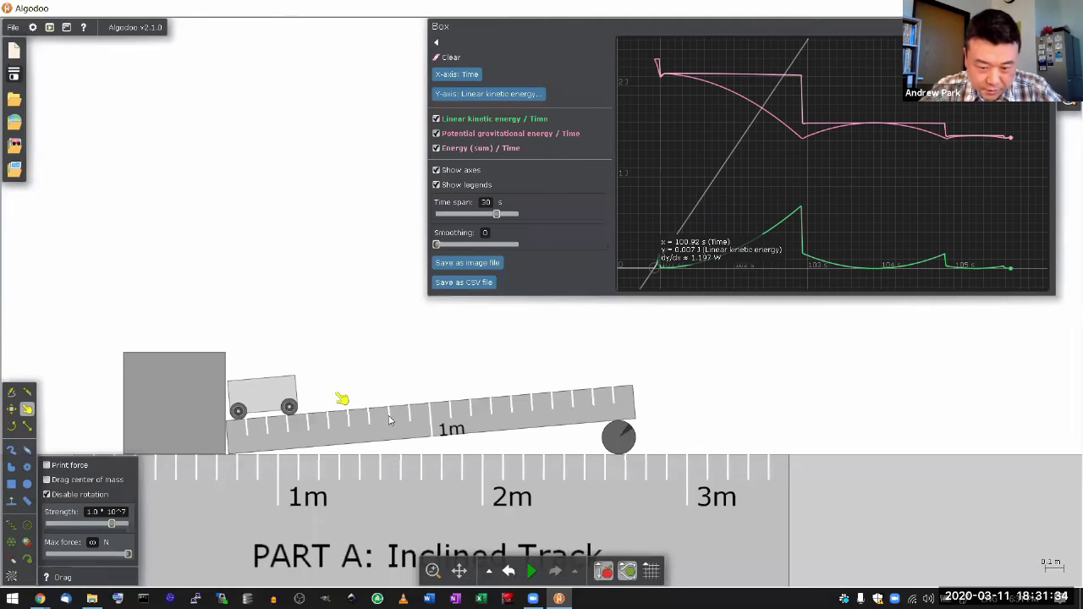
{"action": "left_click", "coordinate": [533, 572]}
{"action": "left_click", "coordinate": [533, 572]}
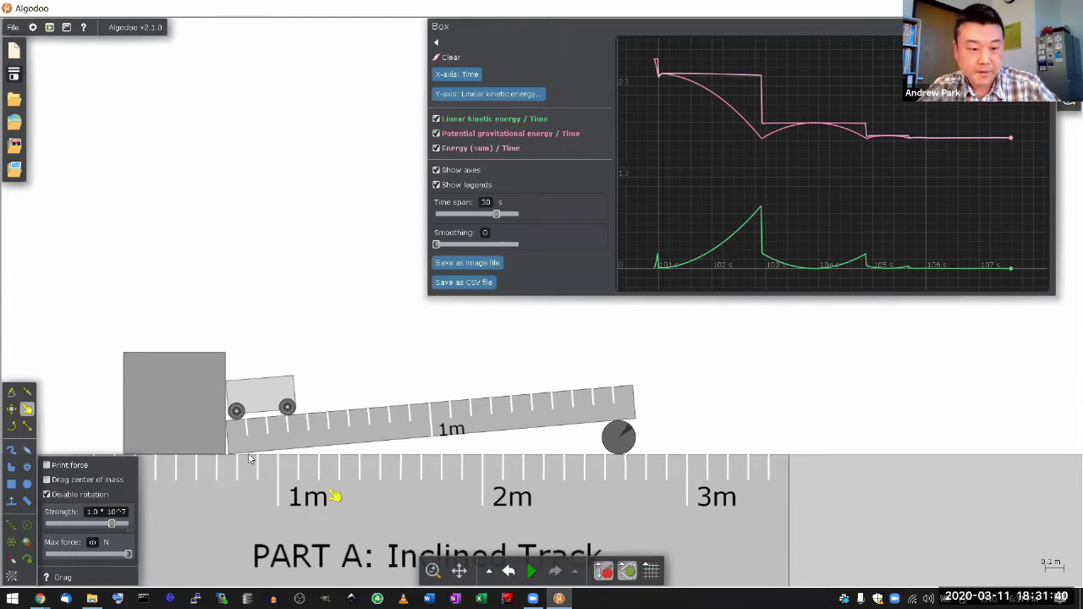
Step: Attach a thruster to the cart's downhill end, pointing up the inclined track
{"action": "left_click", "coordinate": [27, 544]}
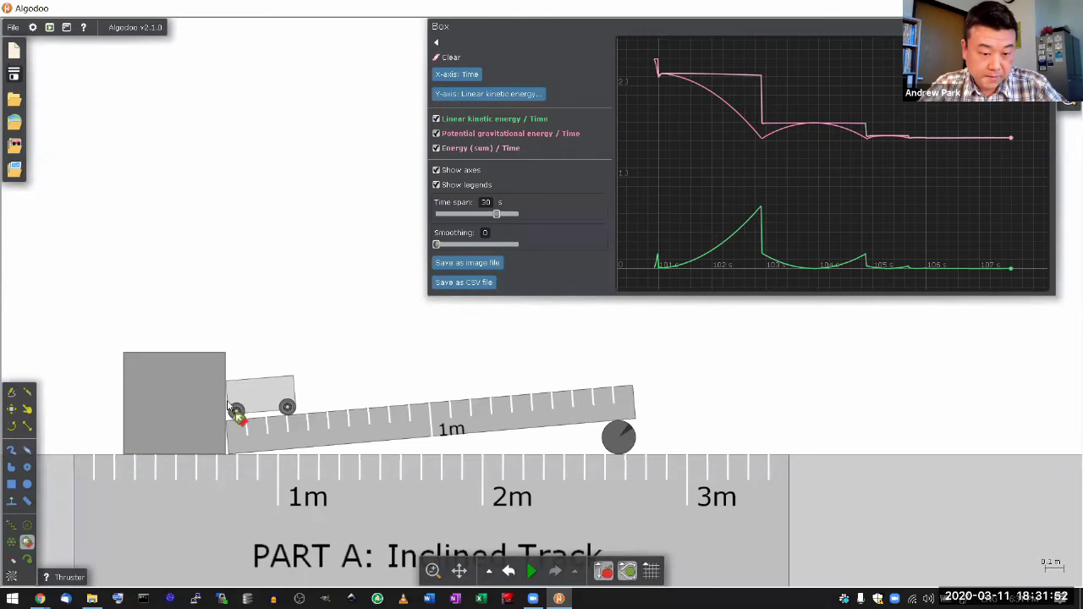
{"action": "scroll", "coordinate": [235, 409], "scroll_direction": "down", "scroll_amount": 1}
{"action": "scroll", "coordinate": [234, 408], "scroll_direction": "up", "scroll_amount": 8}
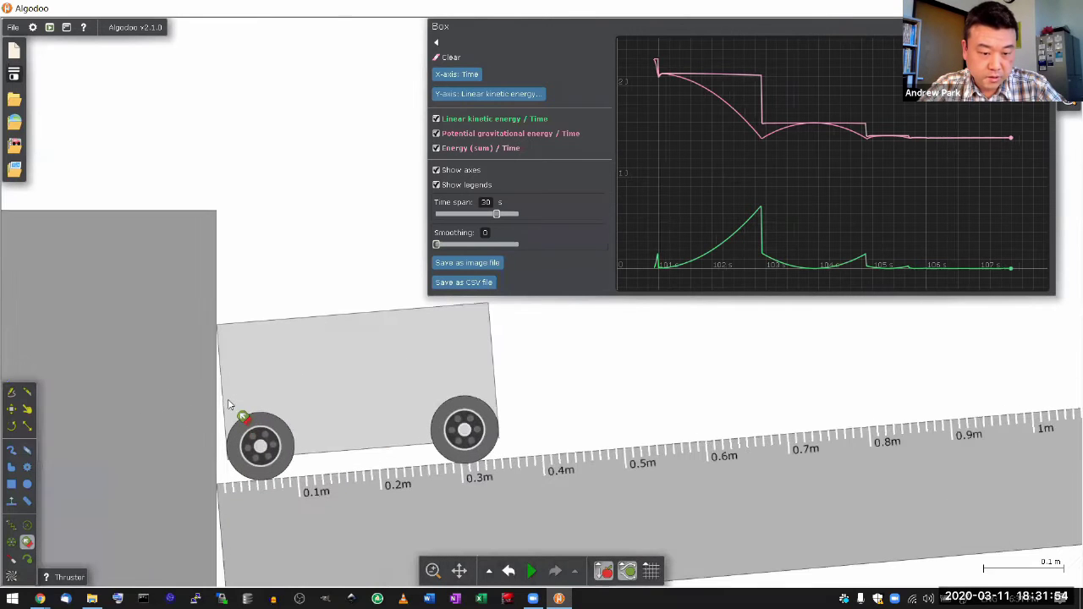
{"action": "left_click", "coordinate": [236, 383]}
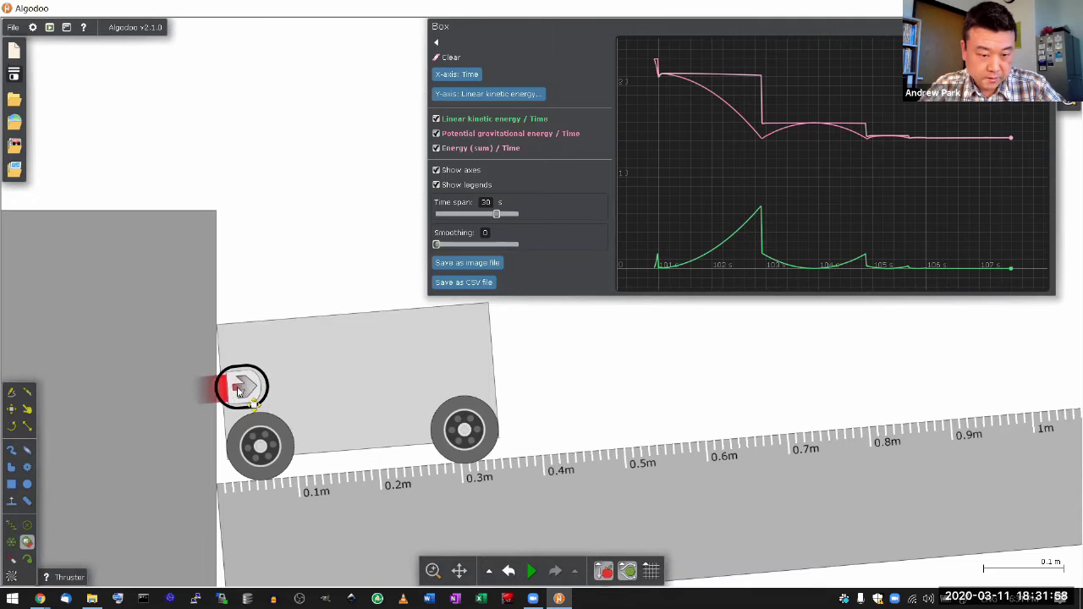
{"action": "scroll", "coordinate": [239, 391], "scroll_direction": "down", "scroll_amount": 6}
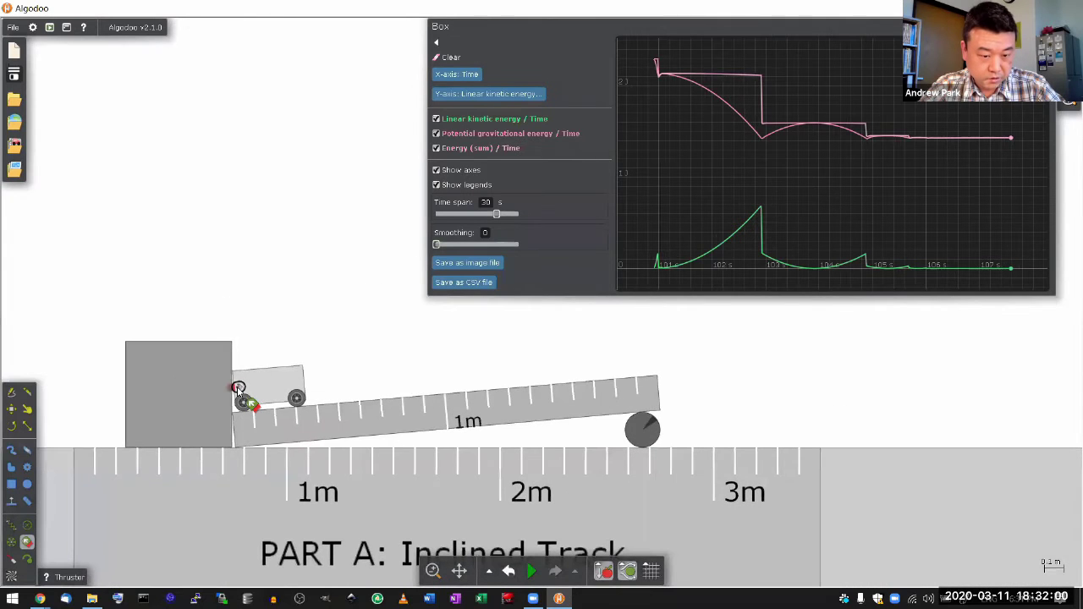
{"action": "scroll", "coordinate": [239, 390], "scroll_direction": "up", "scroll_amount": 3}
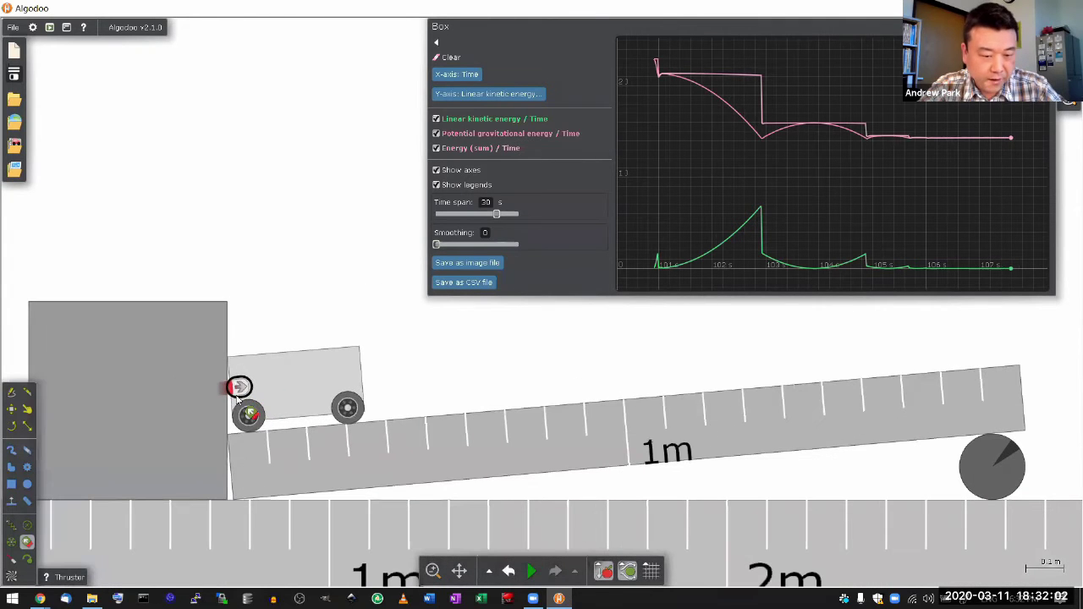
Step: Bind the cart's thruster to the activation key T and enable its Toggle option
{"action": "right_click", "coordinate": [239, 387]}
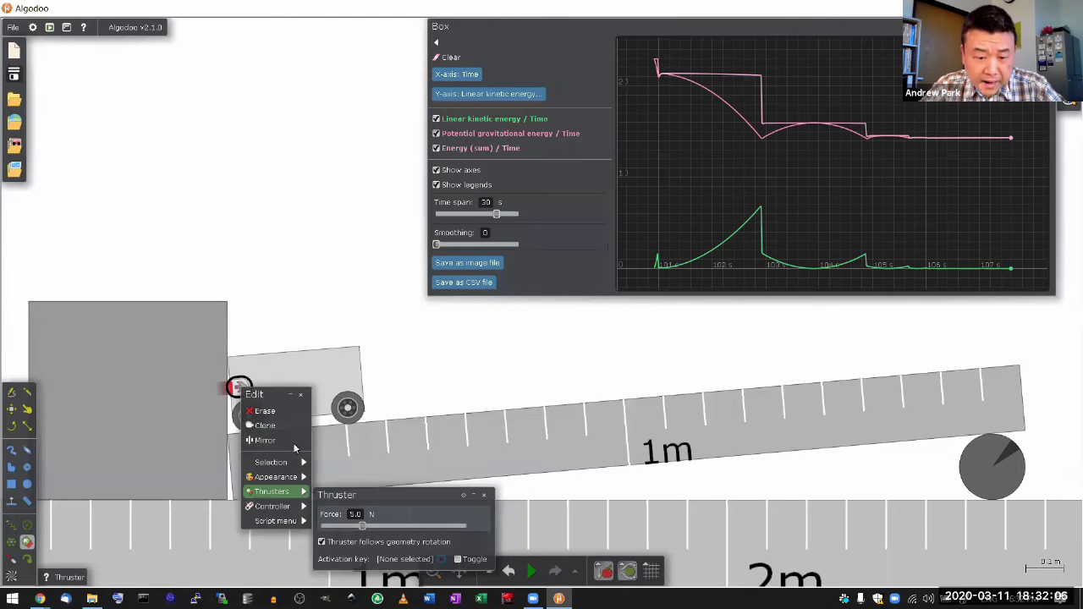
{"action": "left_click", "coordinate": [264, 238]}
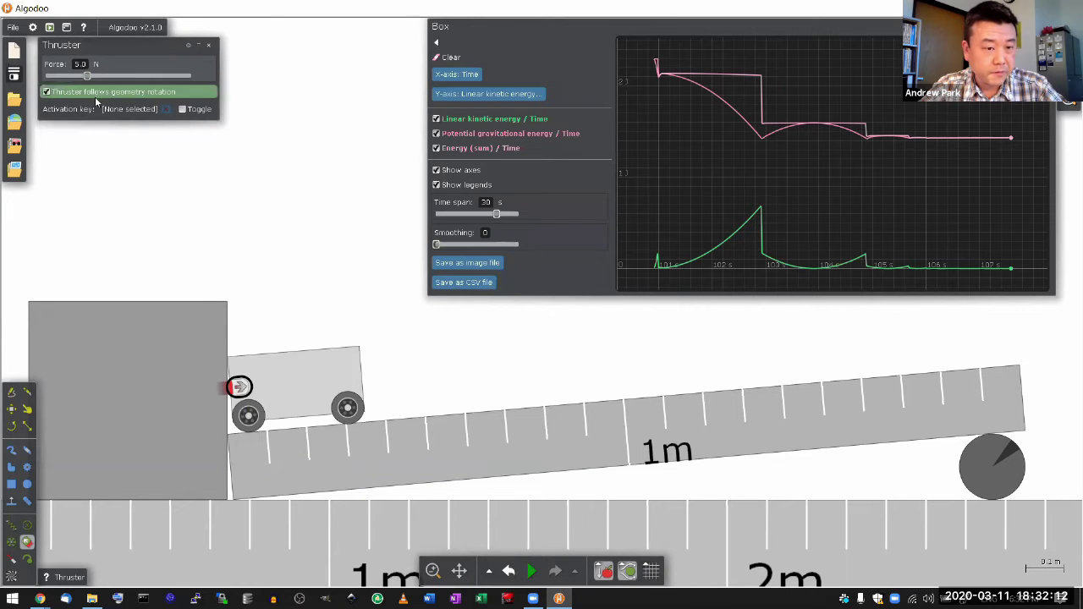
{"action": "left_click", "coordinate": [111, 111]}
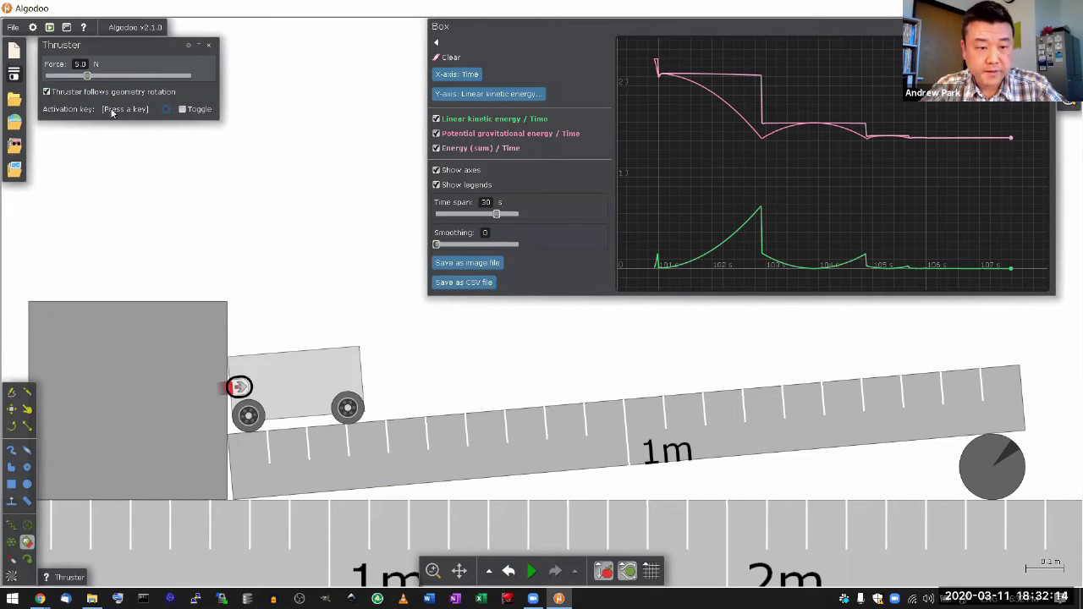
{"action": "key", "text": "space"}
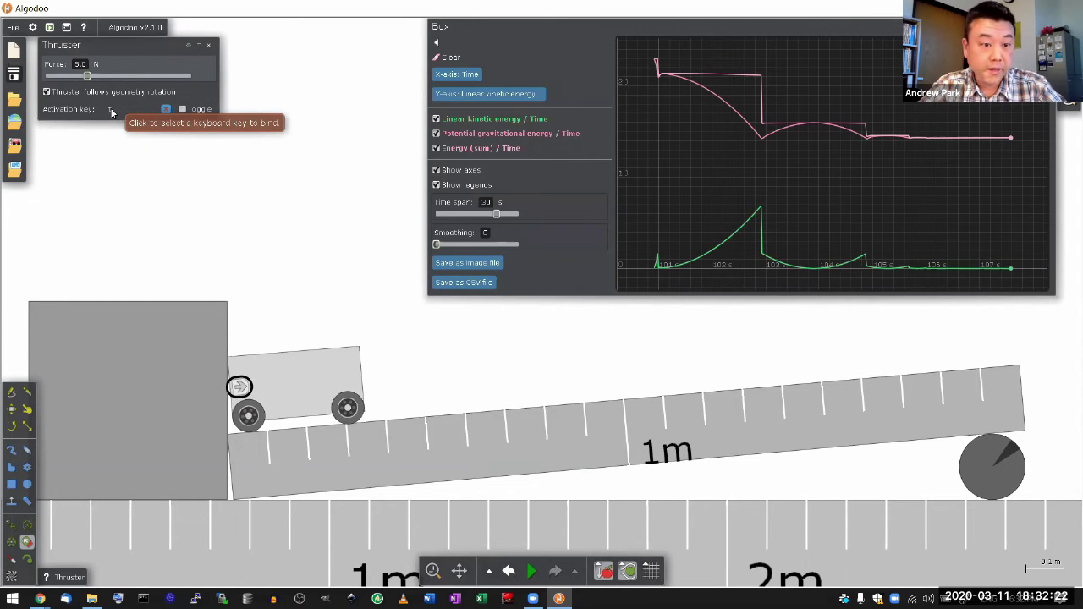
{"action": "left_click", "coordinate": [182, 110]}
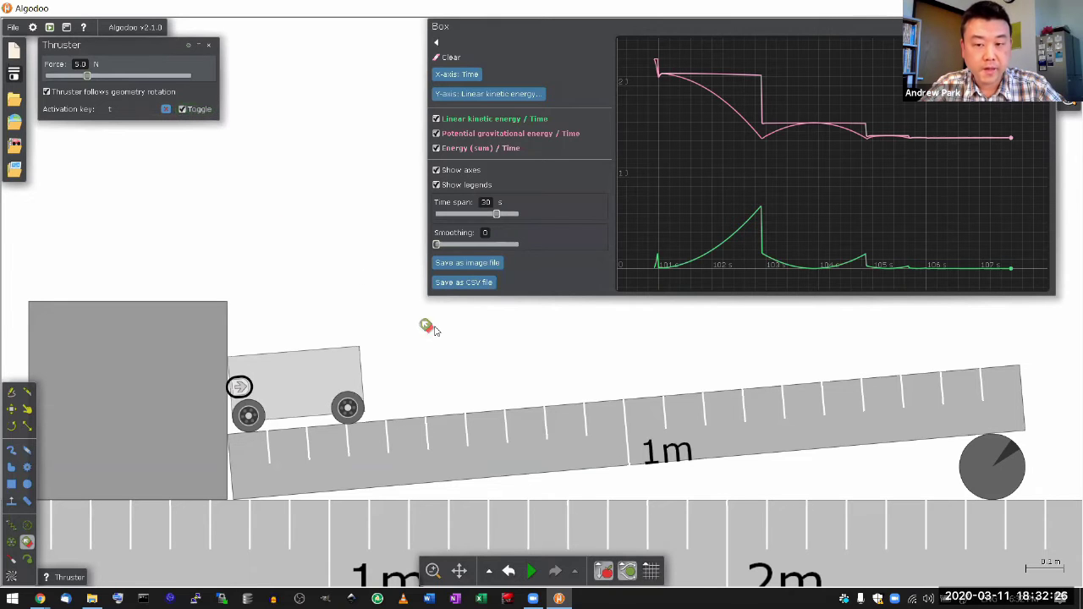
Step: Run the simulation, try launching the cart up the track with the 5 N thruster, and undo the launch
{"action": "left_click", "coordinate": [532, 571]}
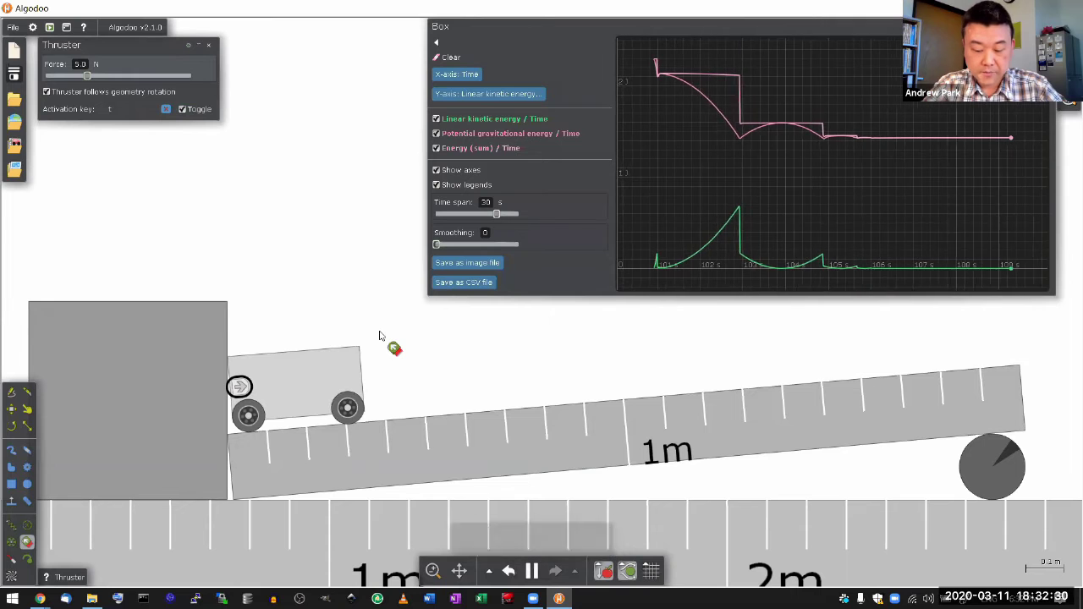
{"action": "key", "text": "t"}
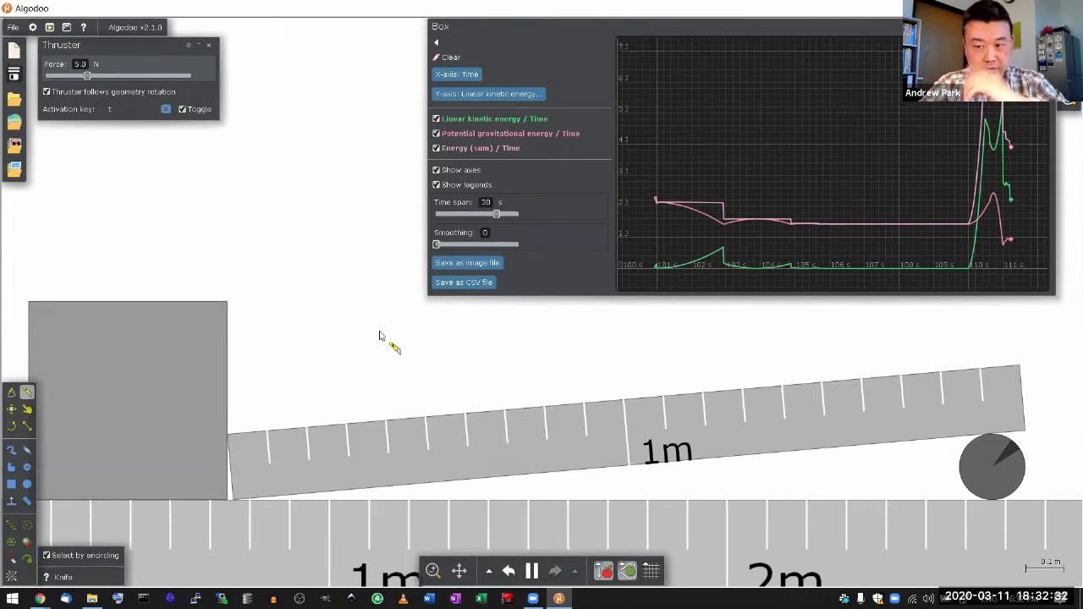
{"action": "left_click", "coordinate": [532, 571]}
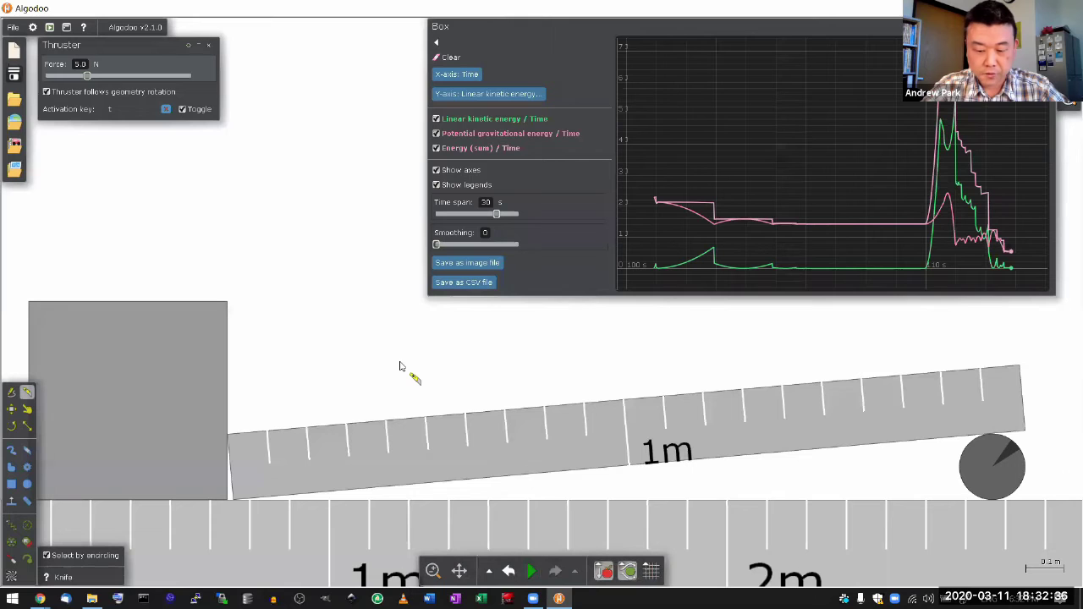
{"action": "key", "text": "ctrl+z"}
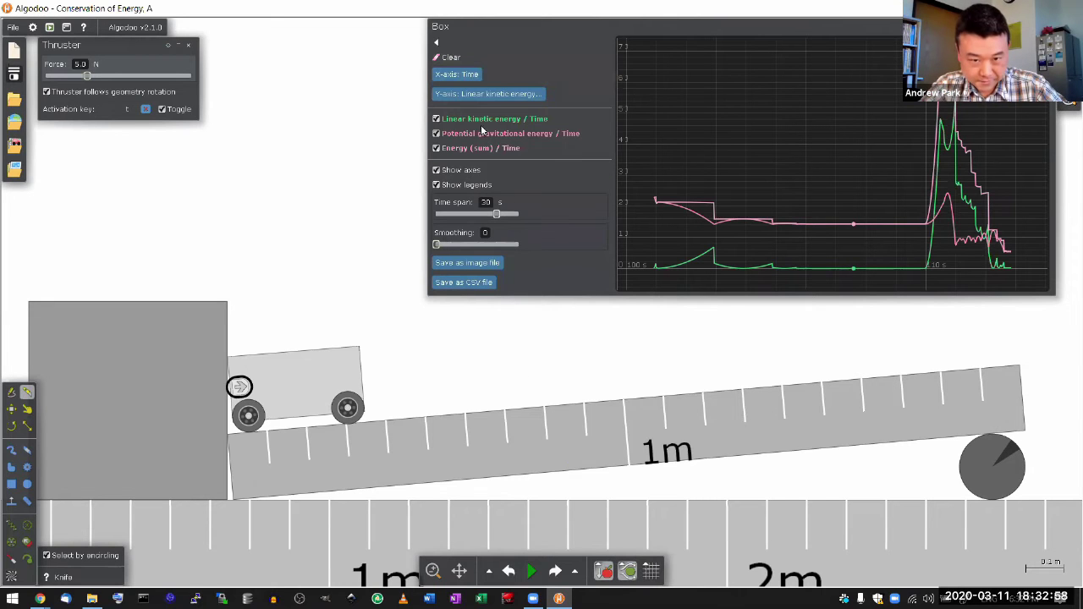
Step: Clear the energy plot, try launching the cart uphill again with the full track in view, and undo the run
{"action": "scroll", "coordinate": [532, 353], "scroll_direction": "down", "scroll_amount": 3}
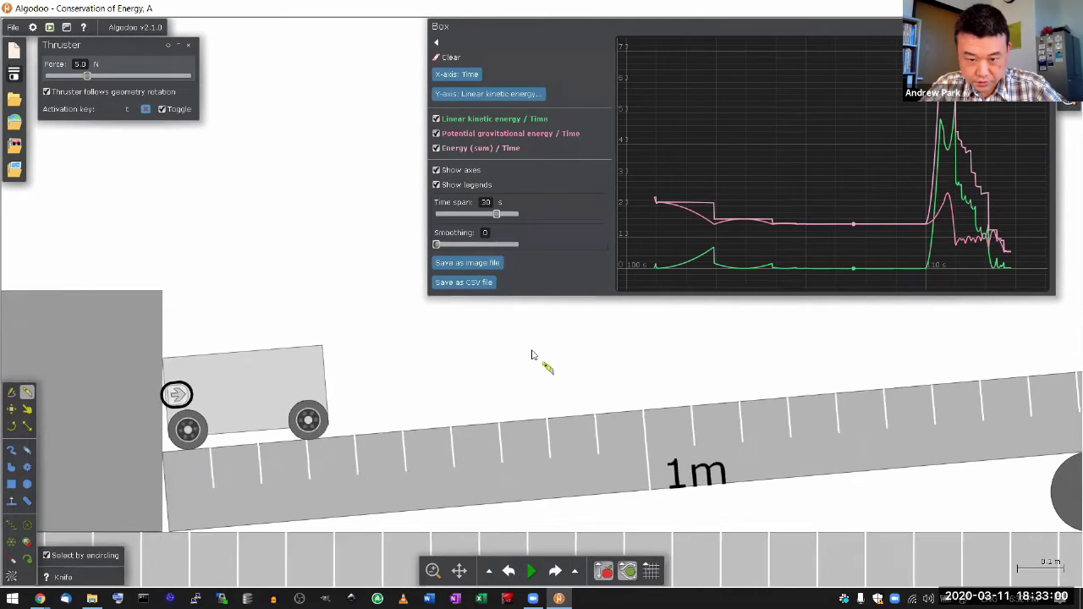
{"action": "left_click_drag", "start_coordinate": [538, 355], "coordinate": [423, 404]}
{"action": "left_click", "coordinate": [448, 57]}
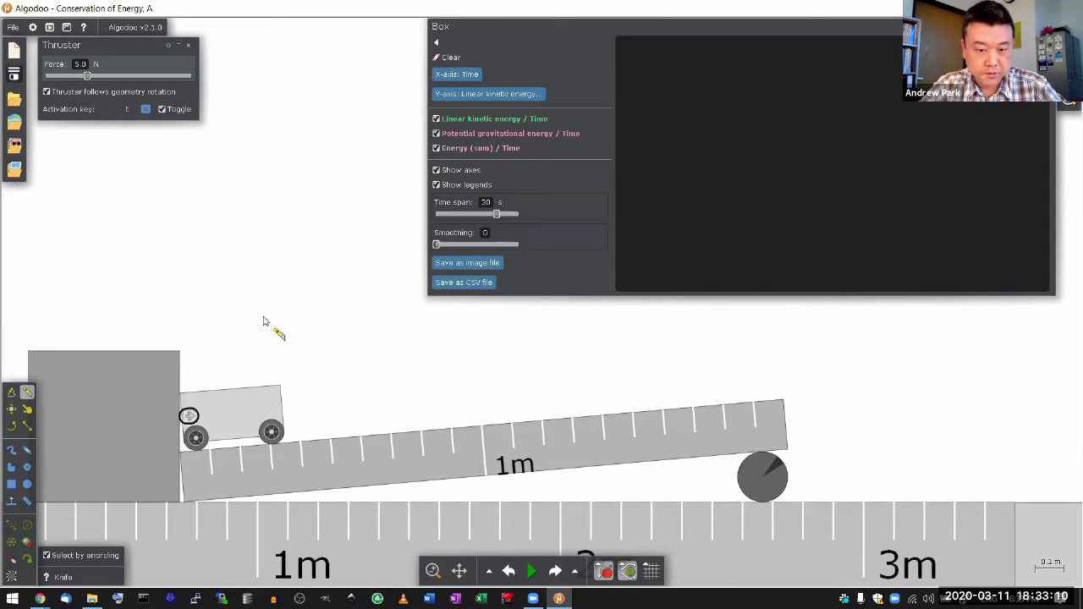
{"action": "key", "text": "space"}
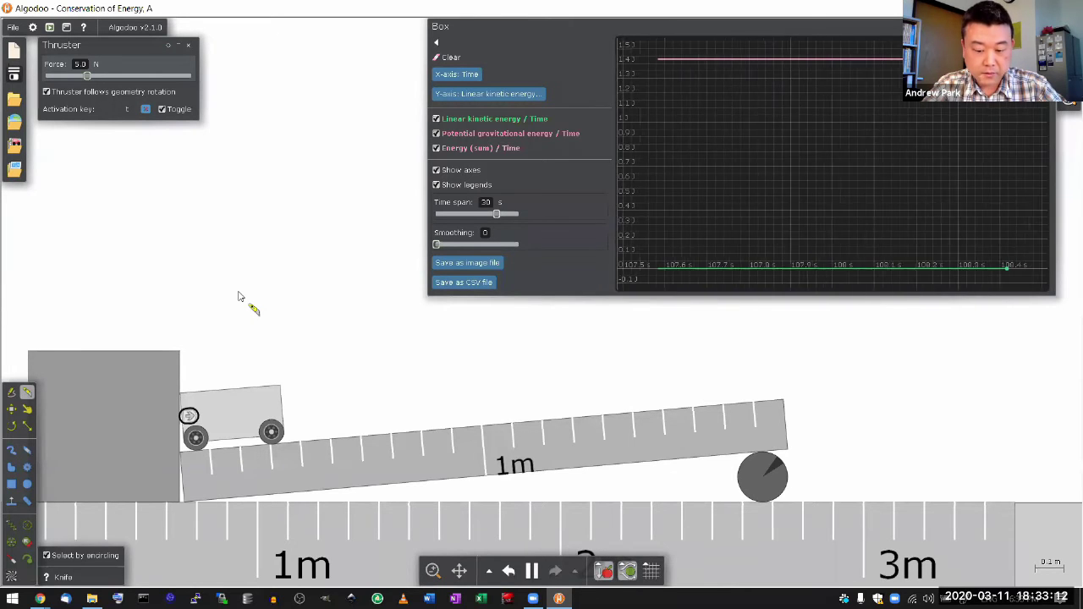
{"action": "key", "text": "t"}
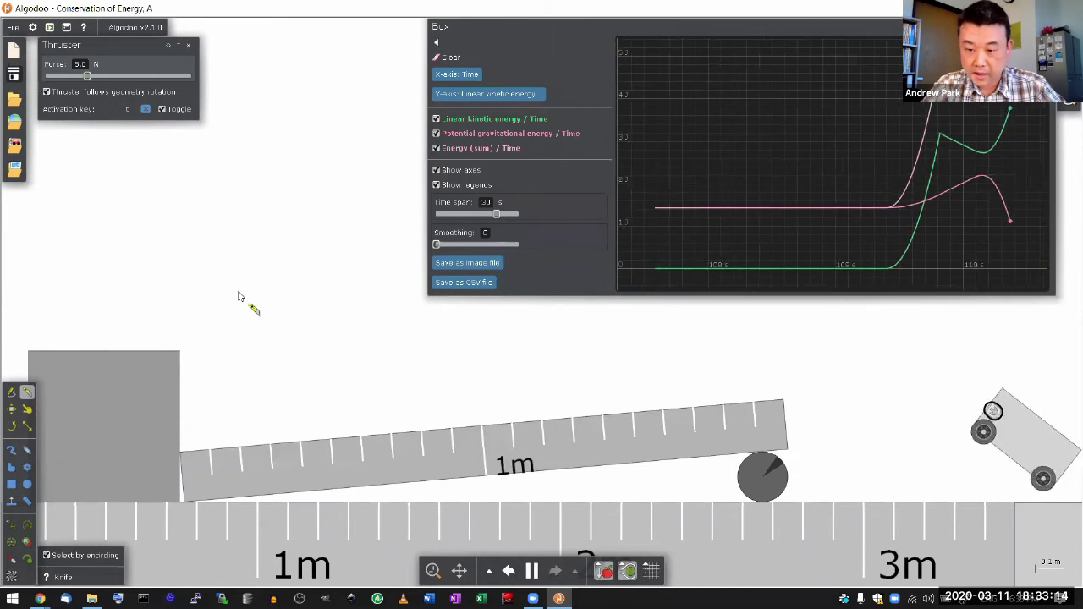
{"action": "key", "text": "space"}
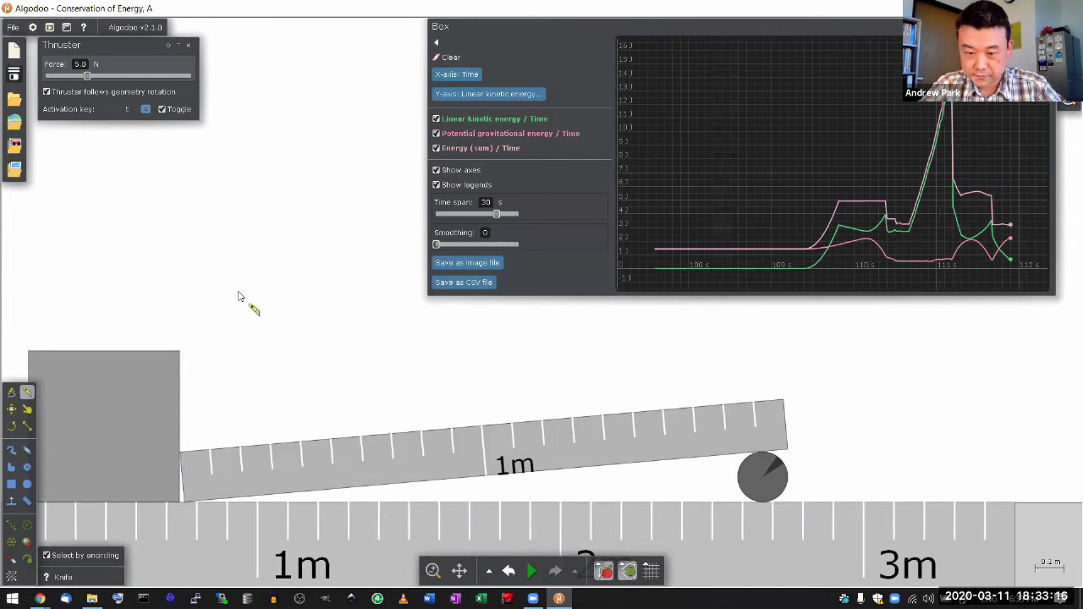
{"action": "key", "text": "ctrl+z"}
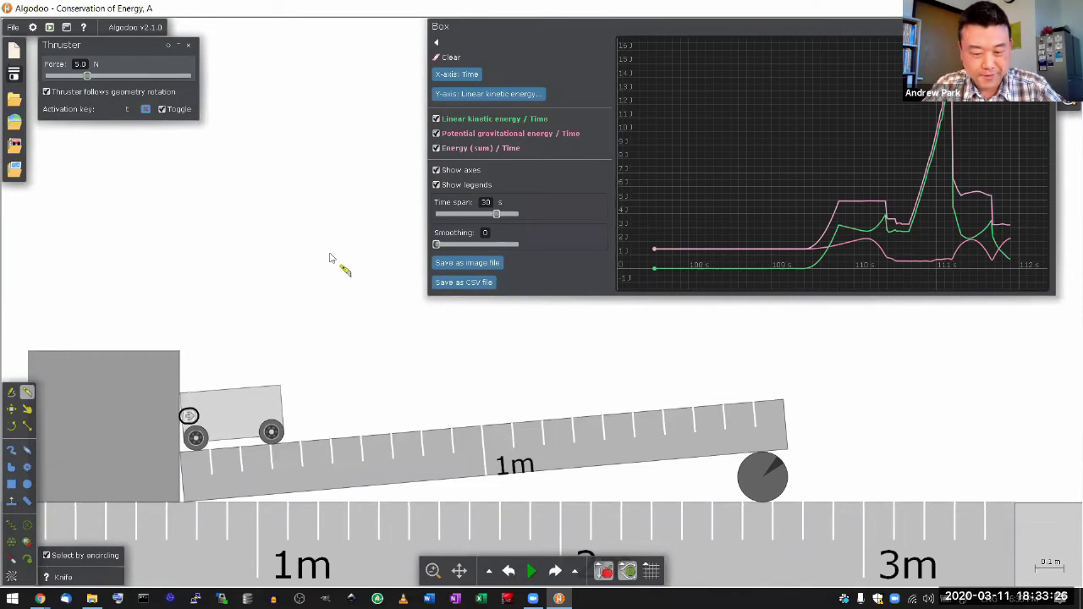
Step: Restart the simulation, try a thruster burst on the cart from the block, and undo that attempt
{"action": "key", "text": "space"}
{"action": "key", "text": "t"}
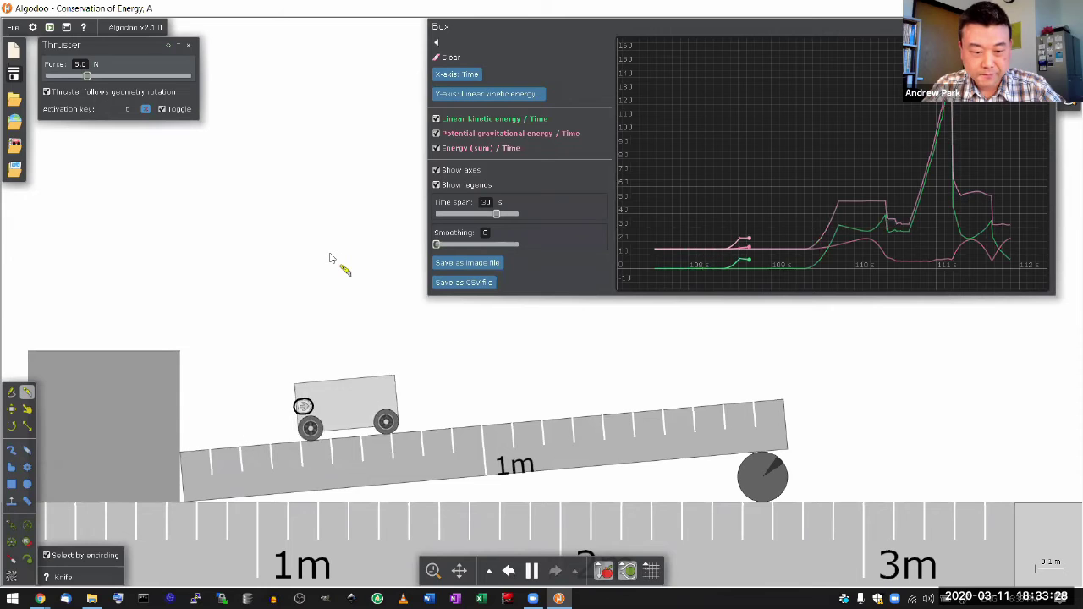
{"action": "key", "text": "space"}
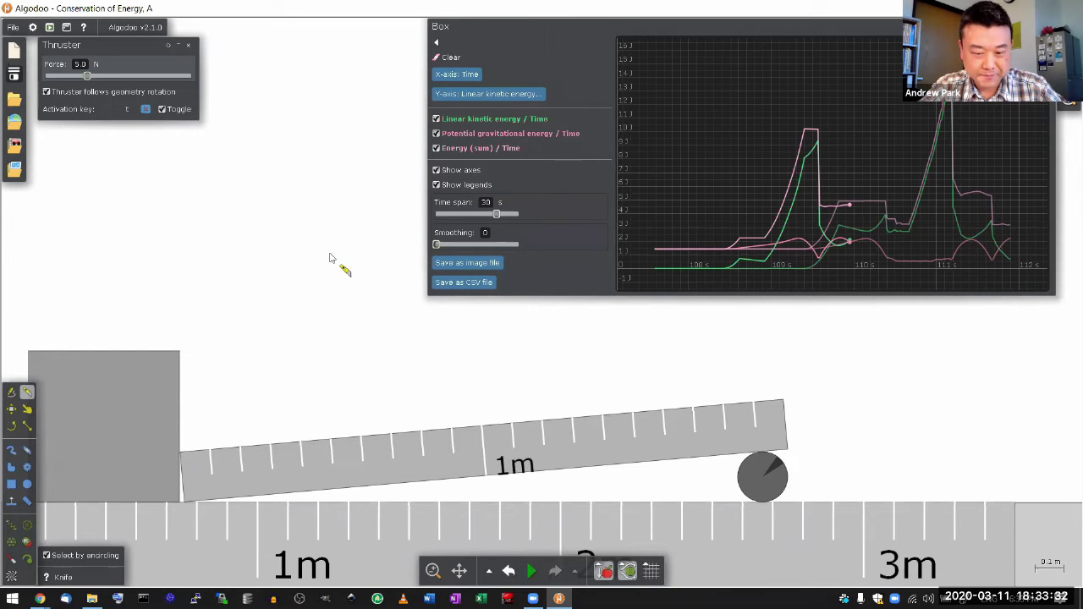
{"action": "key", "text": "ctrl+z"}
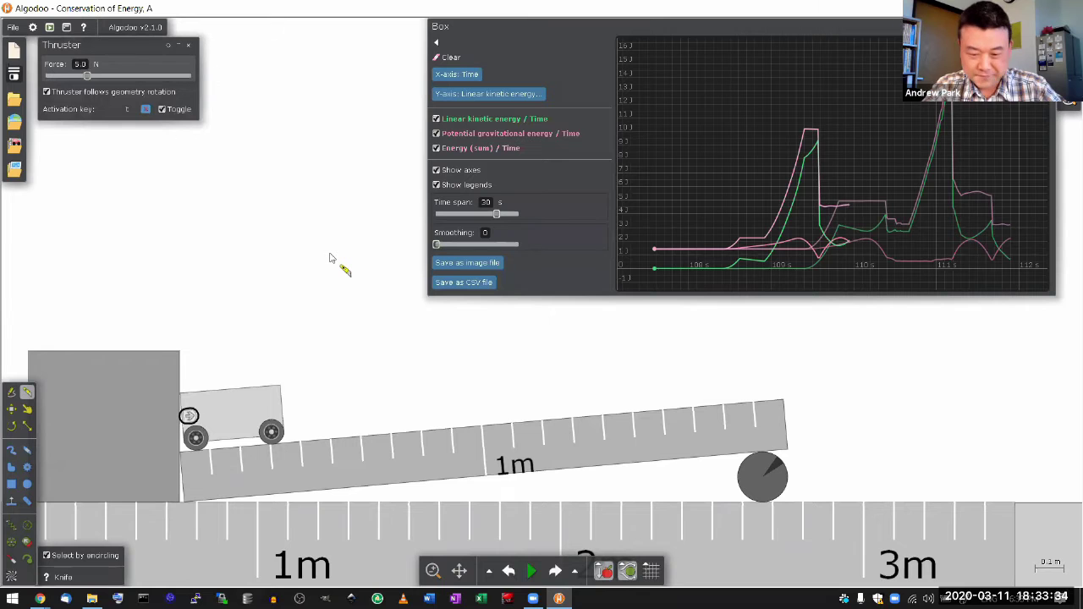
Step: Try one more 5 N thruster launch up the track, undo it, and pause with the cart resting against the block
{"action": "key", "text": "space"}
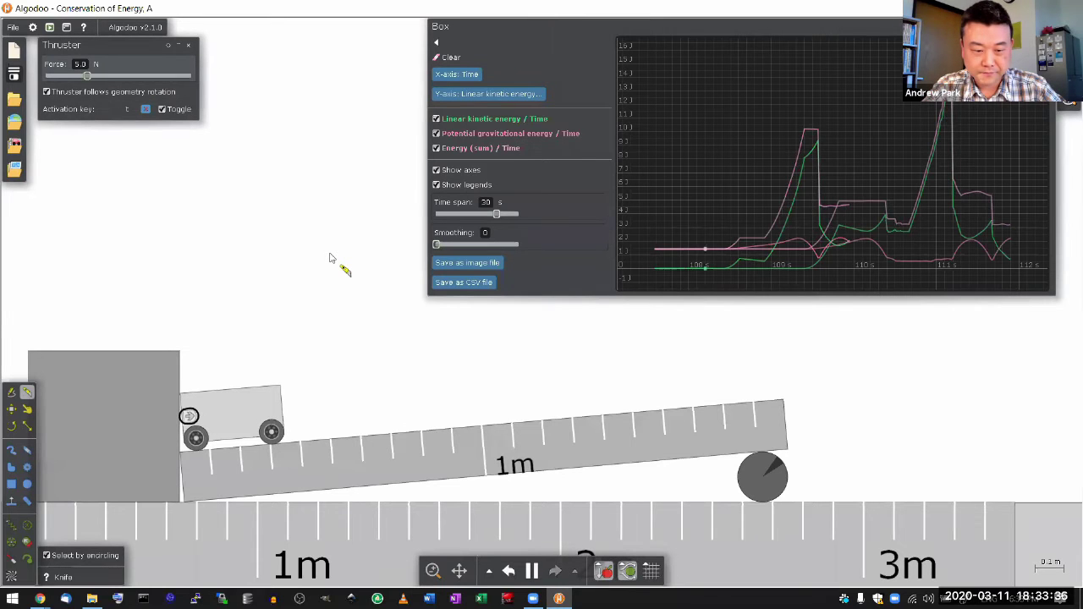
{"action": "key", "text": "t"}
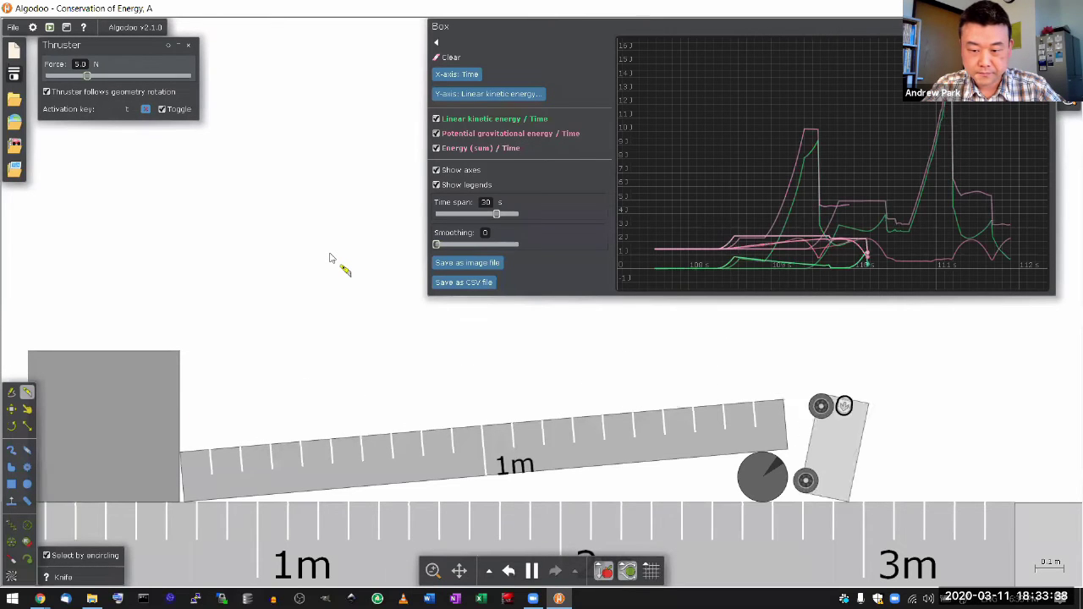
{"action": "key", "text": "ctrl+z"}
{"action": "key", "text": "ctrl+z"}
{"action": "key", "text": "space"}
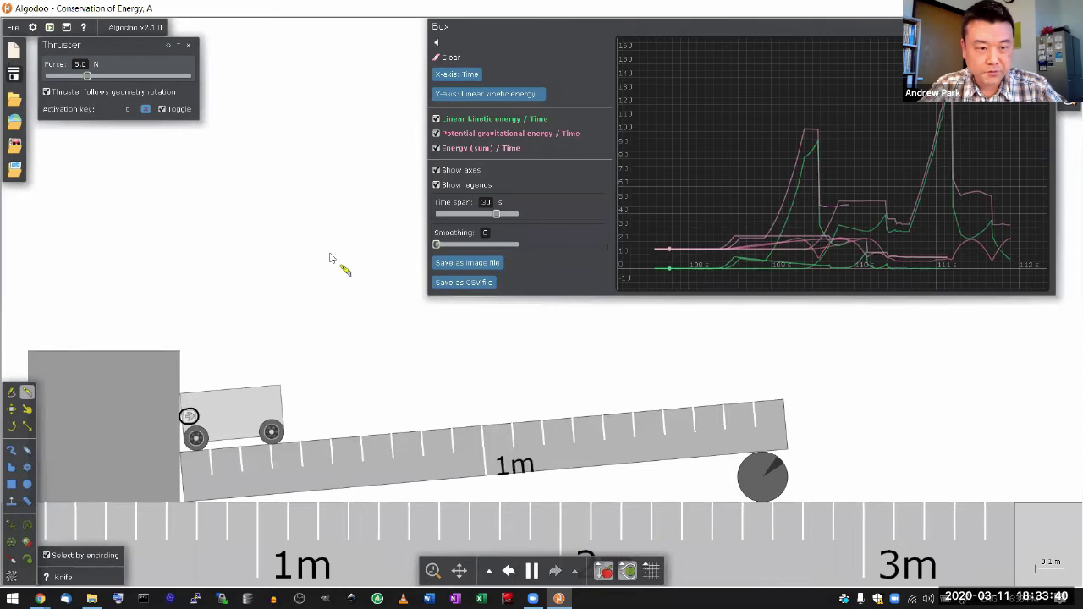
{"action": "key", "text": "space"}
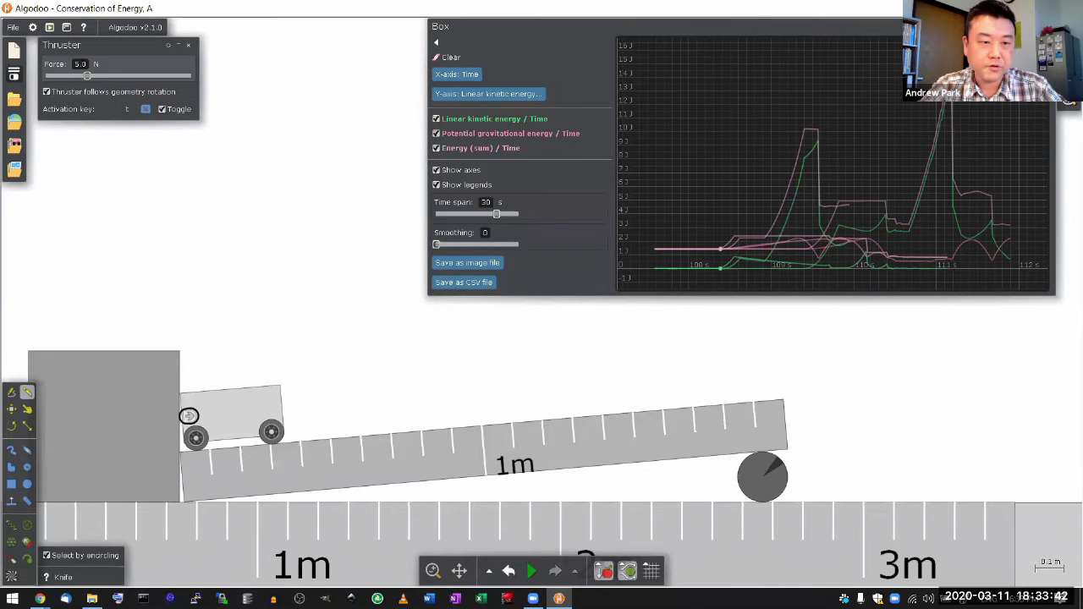
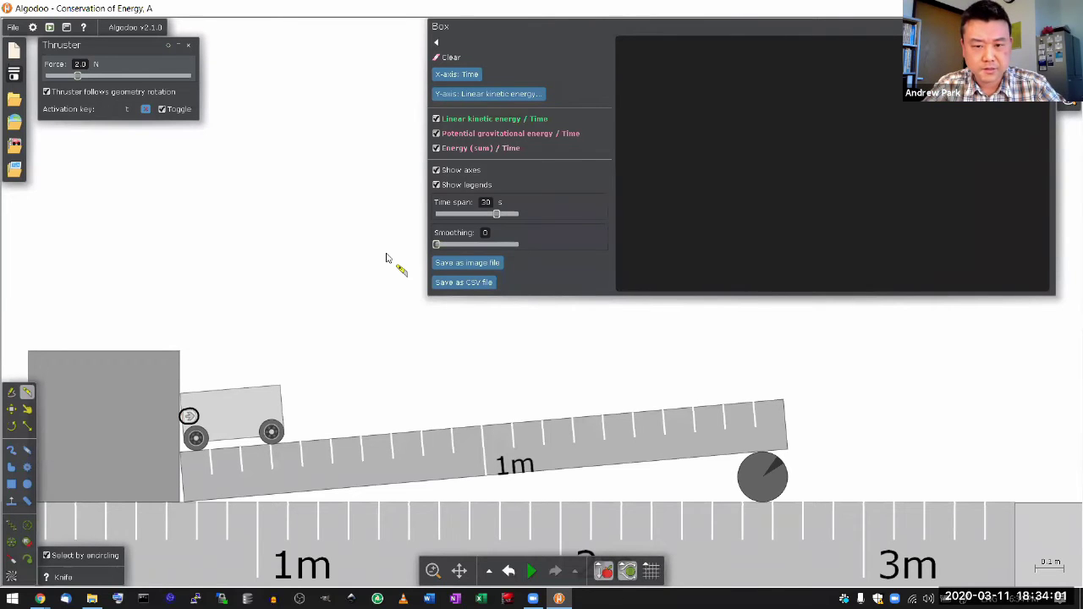
Step: Launch the cart uphill with a brief 2 N thruster burst, pause once it settles against the block, and inspect the resulting energy curves
{"action": "key", "text": "space"}
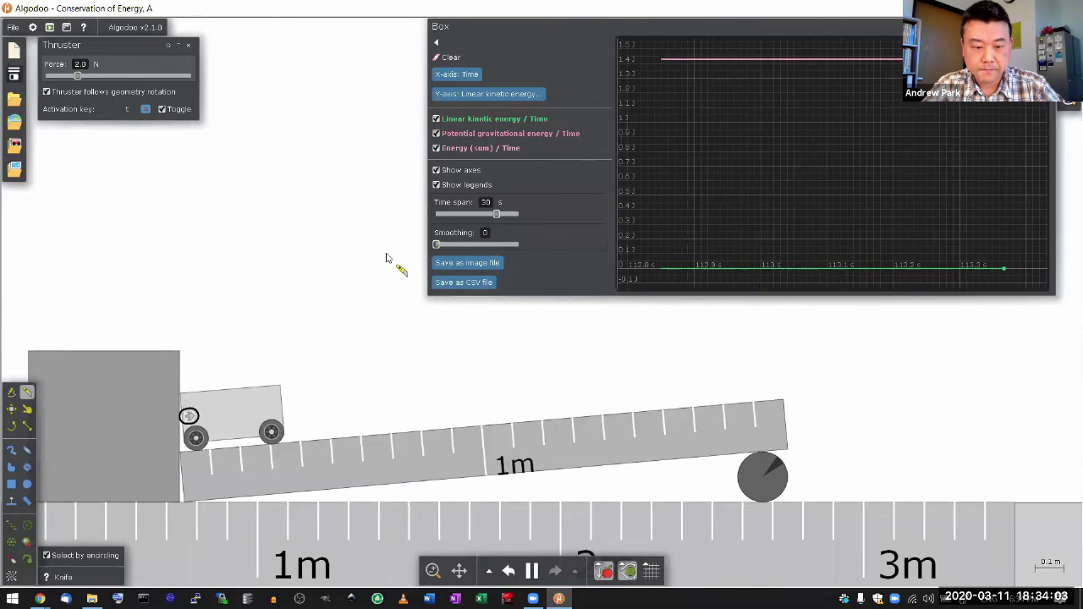
{"action": "key", "text": "t"}
{"action": "key", "text": "t"}
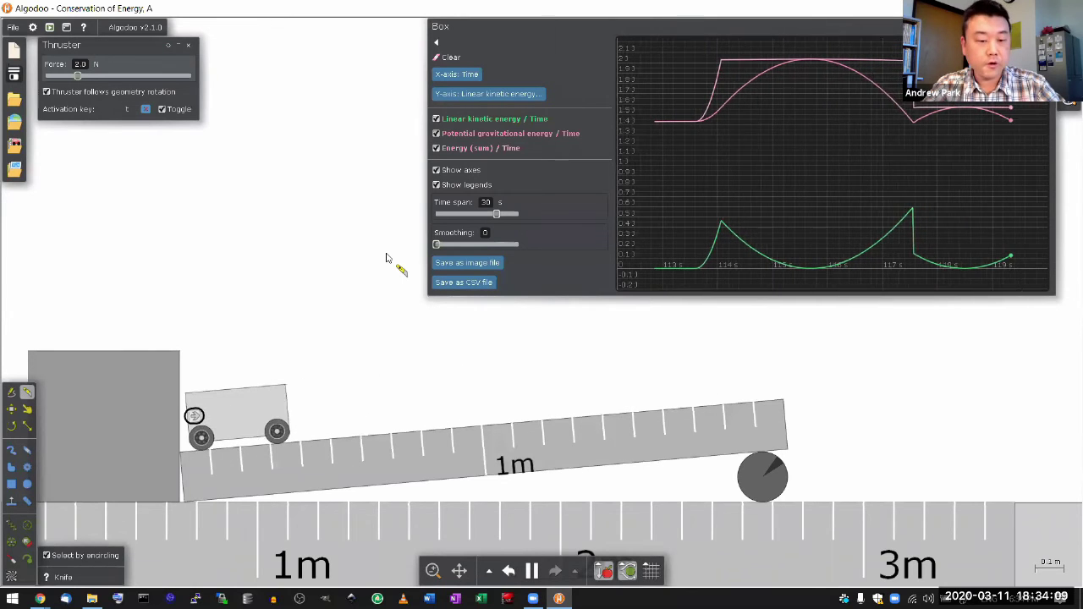
{"action": "key", "text": "space"}
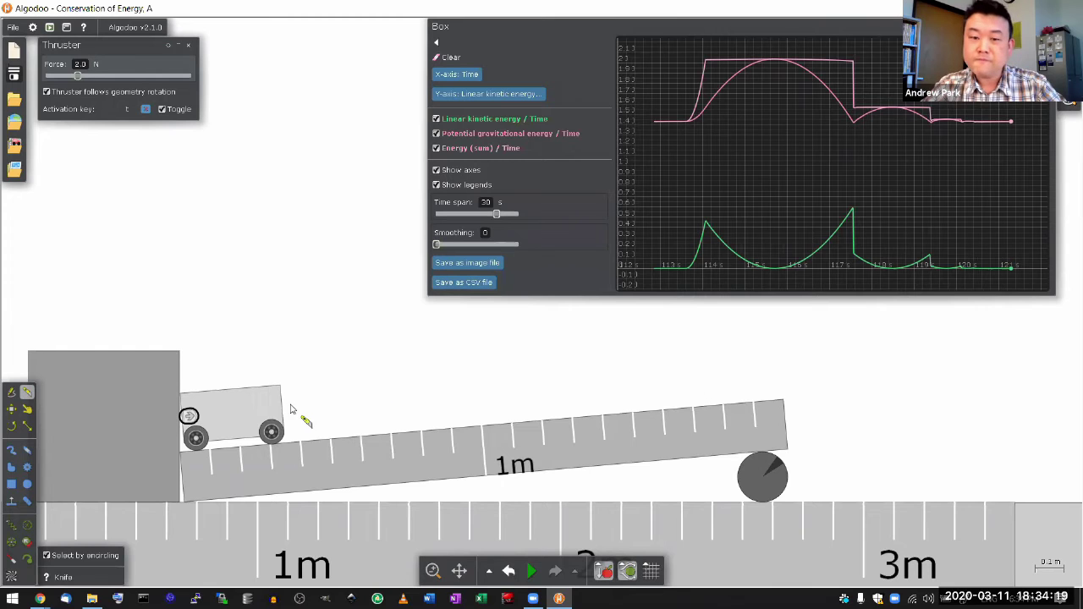
{"action": "mouse_move", "coordinate": [781, 243]}
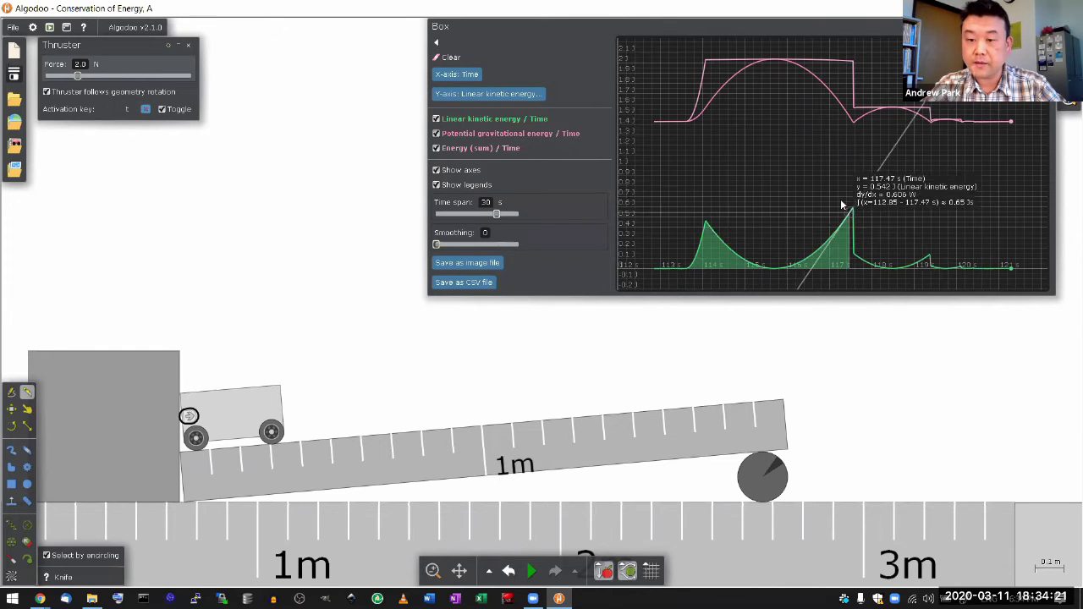
{"action": "mouse_move", "coordinate": [690, 254]}
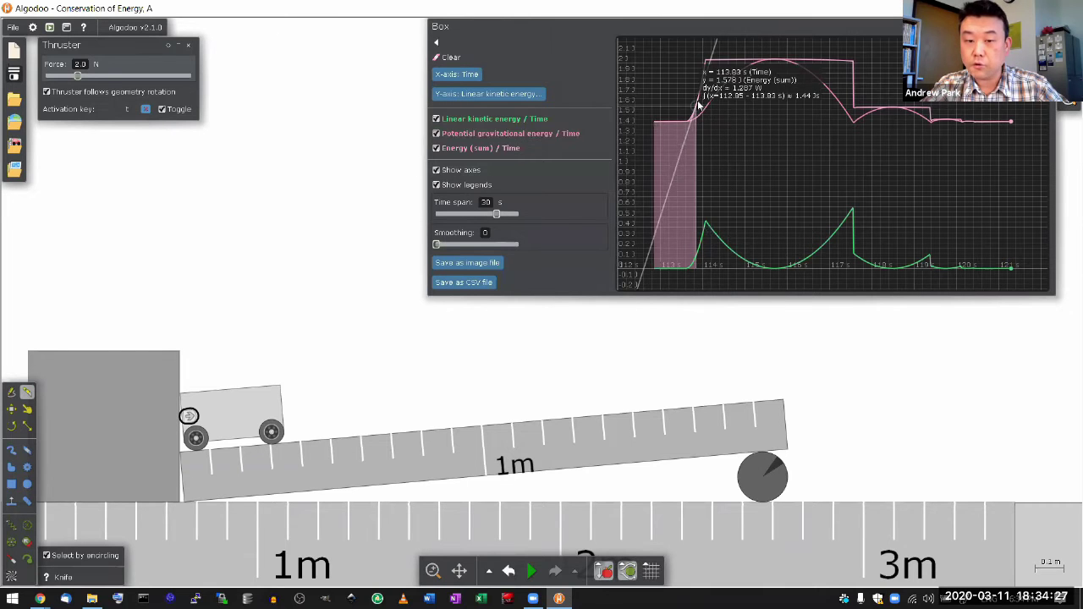
Step: Hide and restore the linear kinetic energy and potential gravitational energy curves to compare them in the cart's plot
{"action": "left_click", "coordinate": [437, 120]}
{"action": "left_click", "coordinate": [436, 133]}
{"action": "left_click", "coordinate": [436, 134]}
{"action": "left_click", "coordinate": [437, 120]}
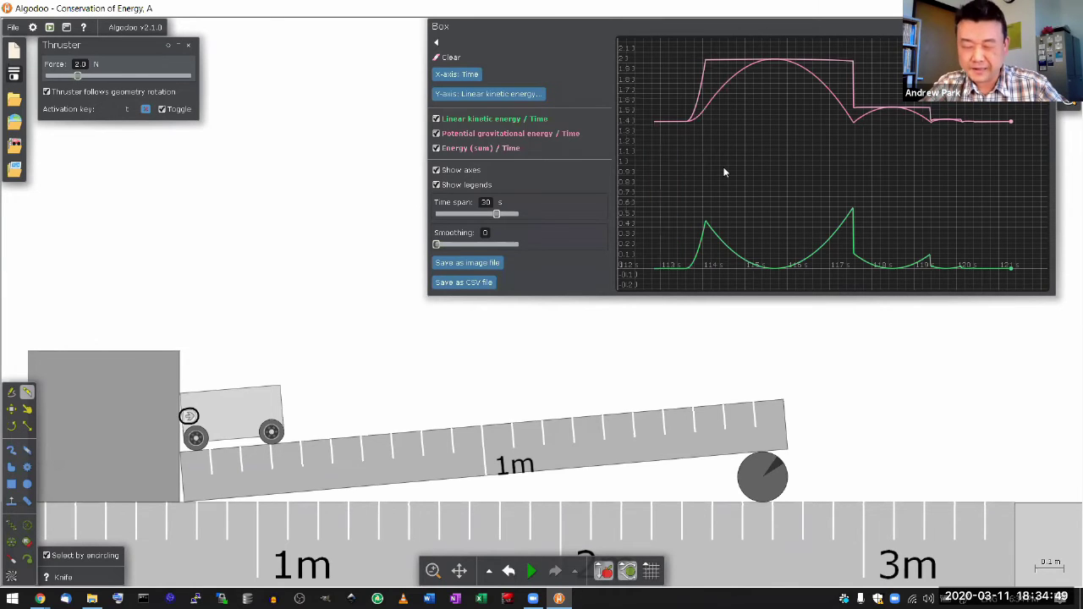
{"action": "mouse_move", "coordinate": [708, 241]}
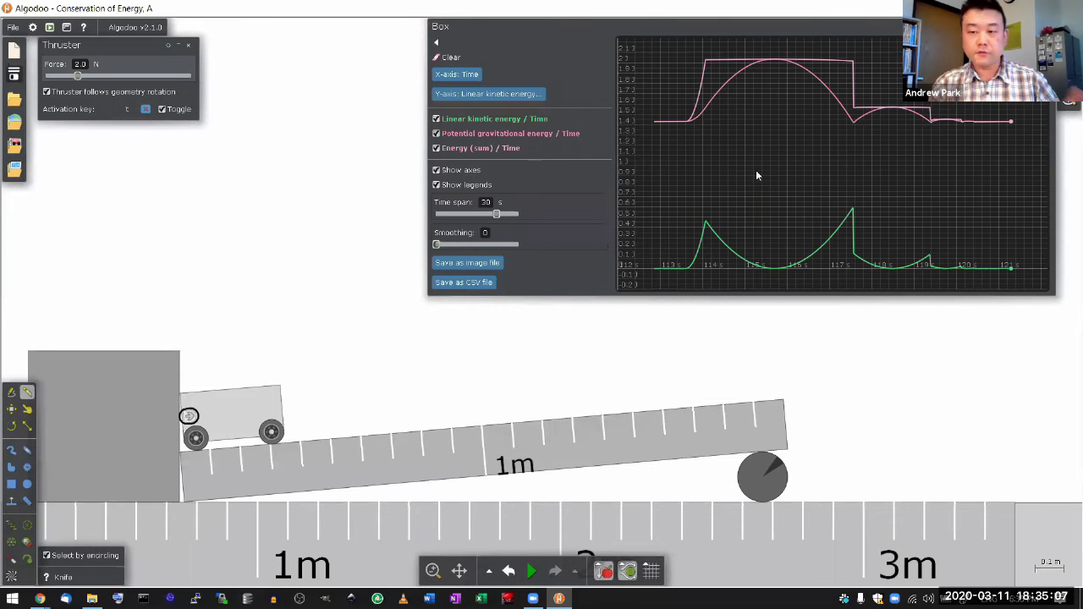
Step: Switch to the Conservation of Energy lab page in Chrome and compare Q5's blank energy-versus-time graphs with the simulated plot
{"action": "key", "text": "alt+Tab"}
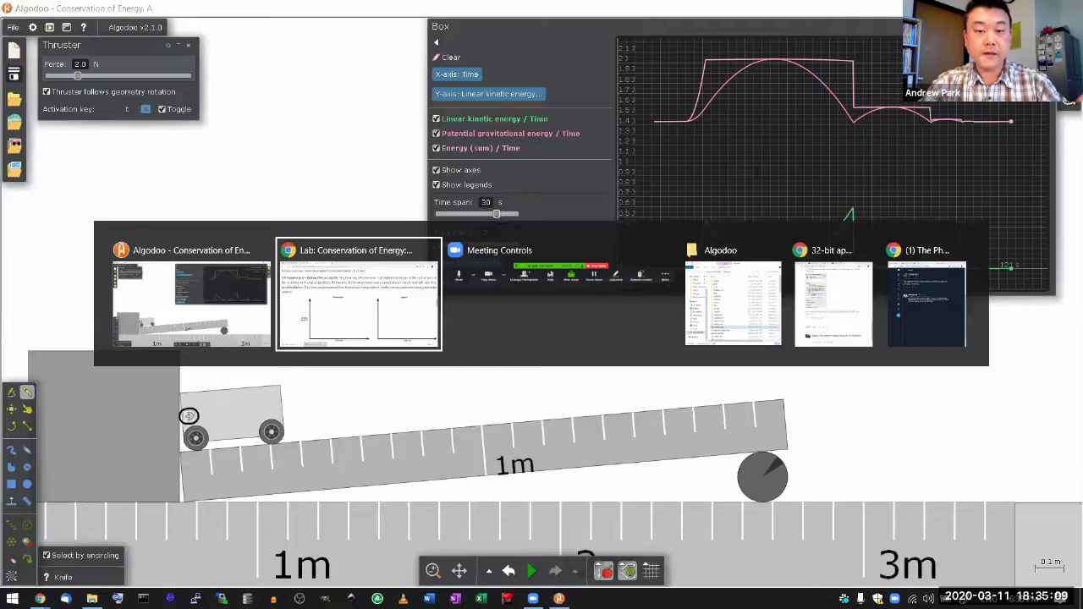
{"action": "key", "text": "ctrl+minus"}
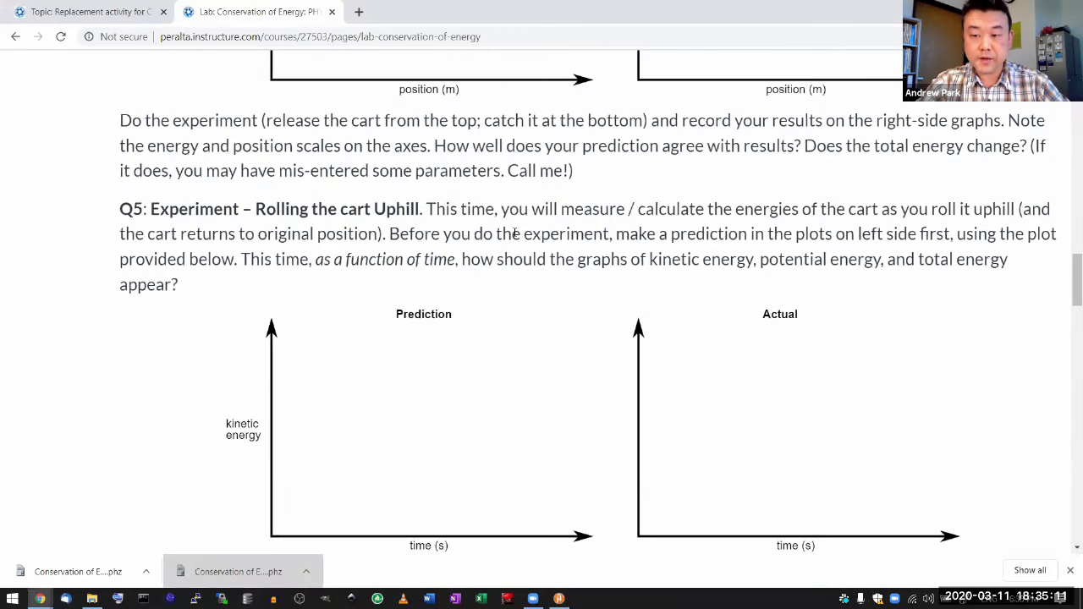
{"action": "scroll", "coordinate": [606, 274], "scroll_direction": "down", "scroll_amount": 2}
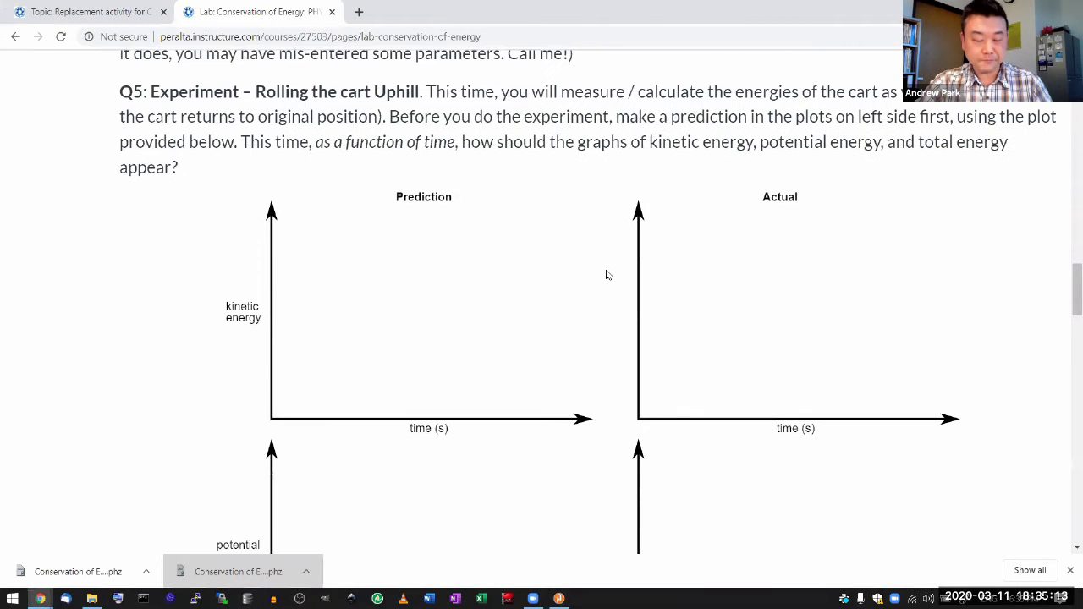
{"action": "key", "text": "alt+Tab"}
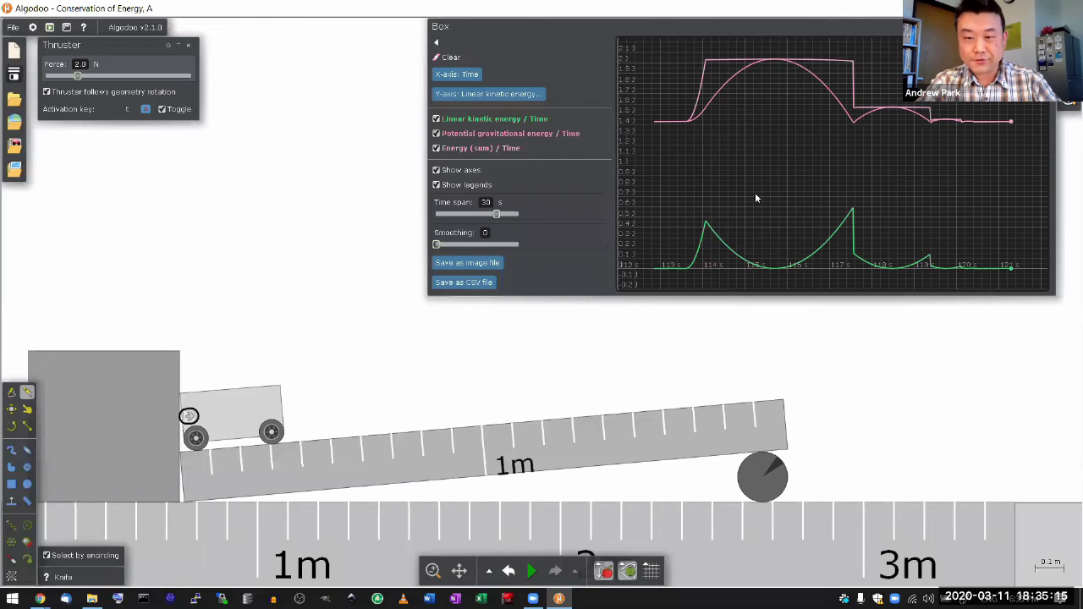
{"action": "key", "text": "alt+Tab"}
{"action": "scroll", "coordinate": [605, 200], "scroll_direction": "down", "scroll_amount": 3}
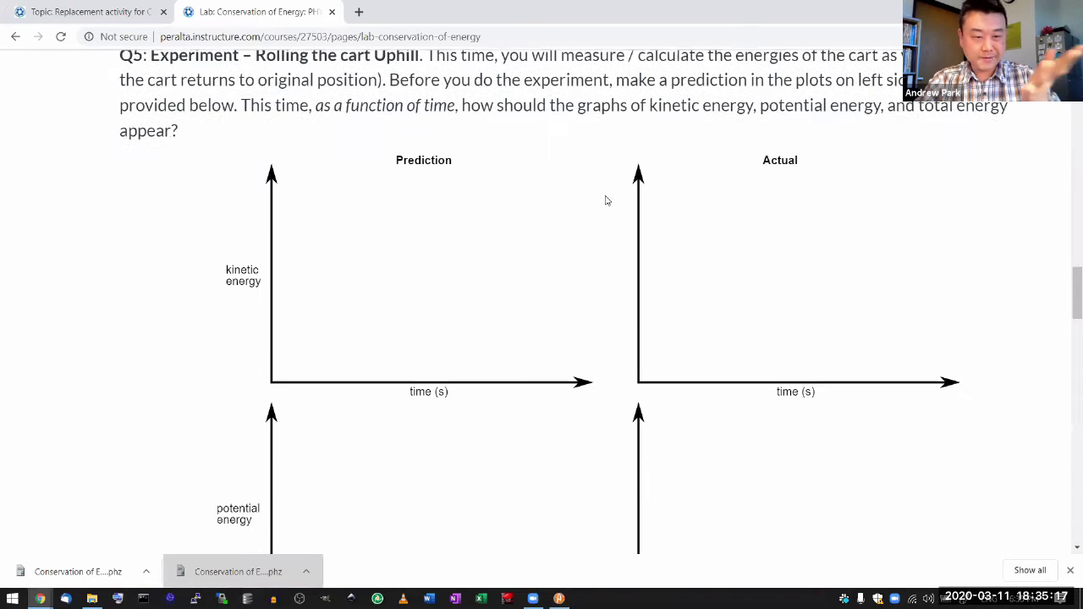
{"action": "scroll", "coordinate": [605, 200], "scroll_direction": "down", "scroll_amount": 6}
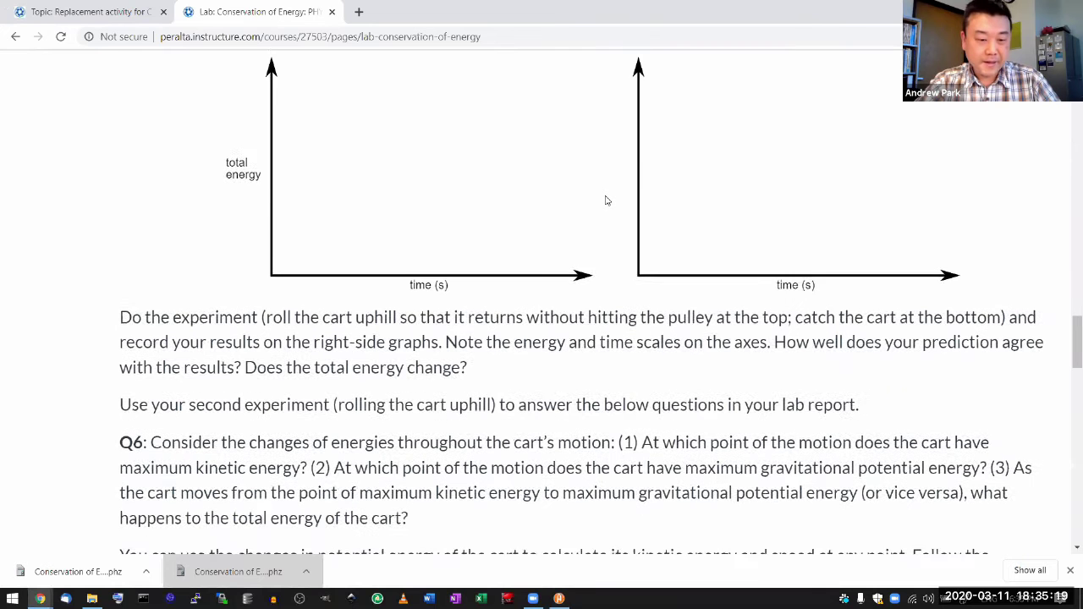
Step: Read through Q6, Q7 and Q8 on the lab page, covering maximum energies, calculated cart speed and percent error
{"action": "scroll", "coordinate": [605, 200], "scroll_direction": "down", "scroll_amount": 1}
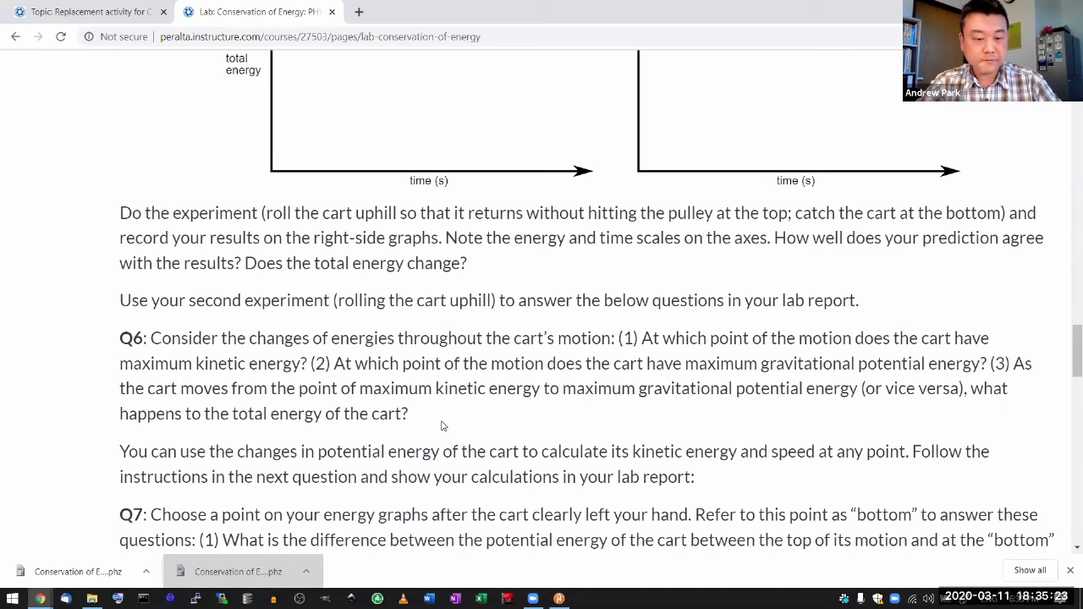
{"action": "scroll", "coordinate": [441, 426], "scroll_direction": "down", "scroll_amount": 1}
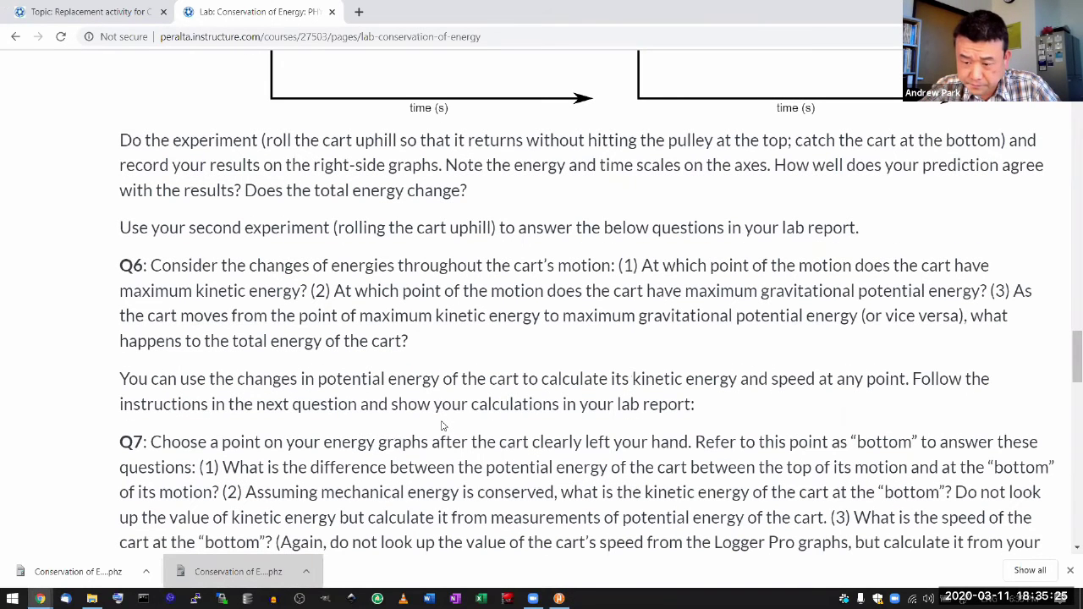
{"action": "scroll", "coordinate": [441, 426], "scroll_direction": "down", "scroll_amount": 1}
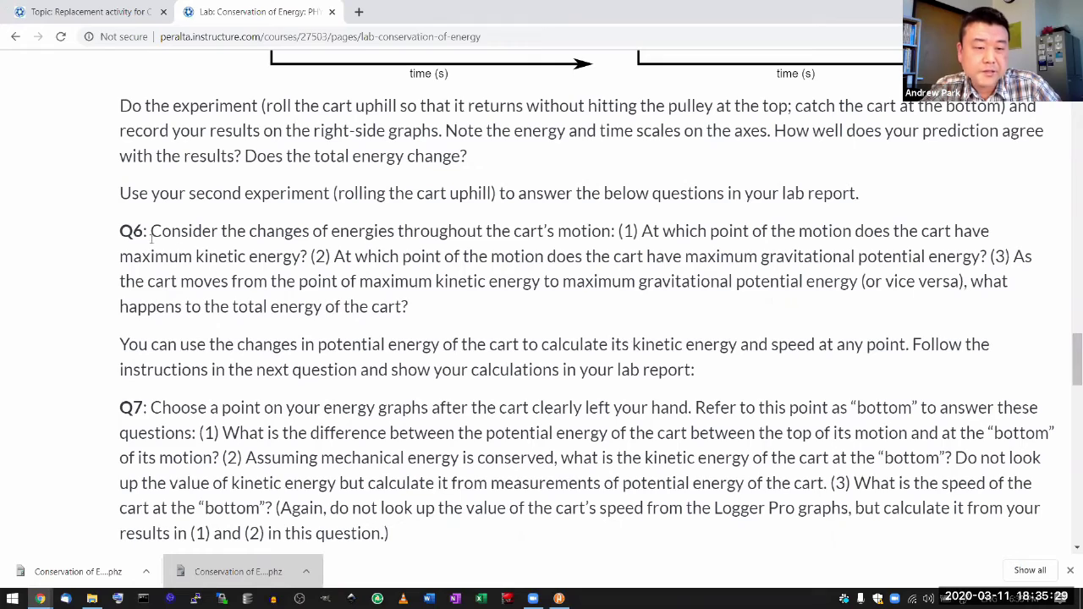
{"action": "scroll", "coordinate": [293, 259], "scroll_direction": "down", "scroll_amount": 1}
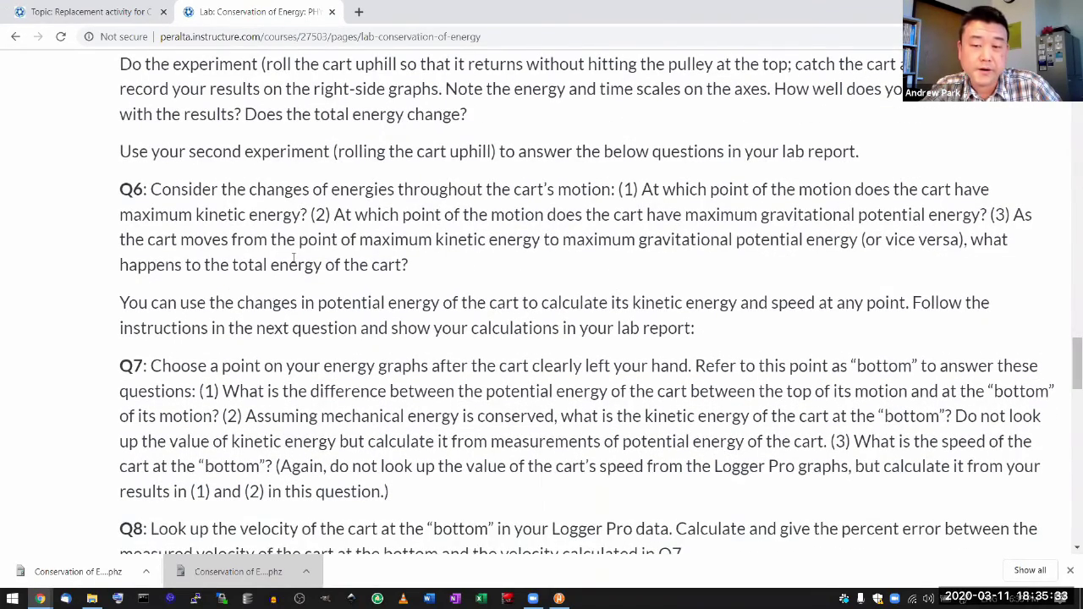
{"action": "scroll", "coordinate": [294, 258], "scroll_direction": "down", "scroll_amount": 1}
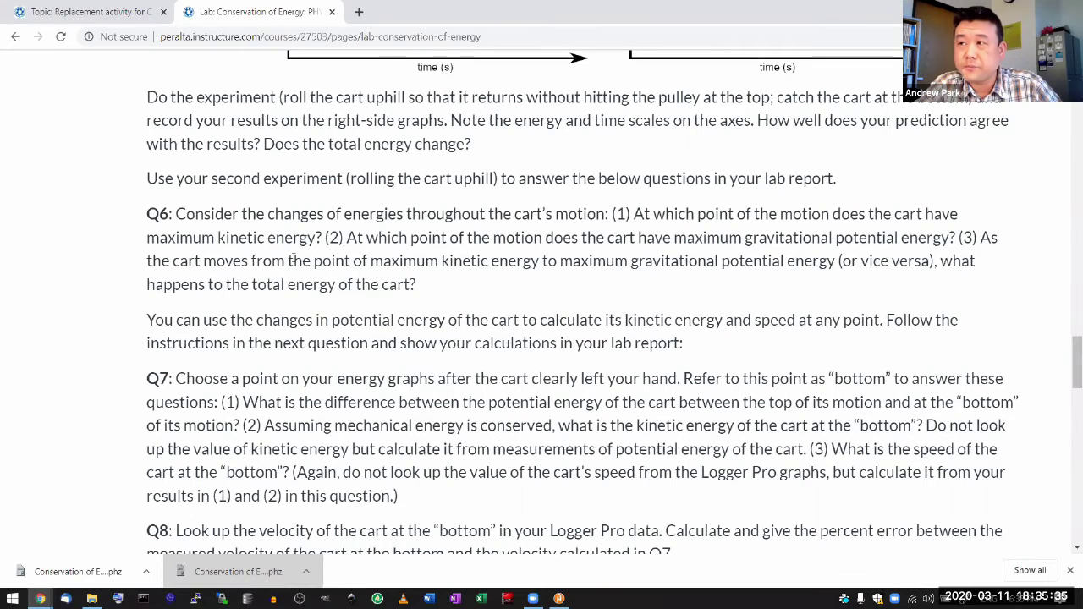
{"action": "scroll", "coordinate": [311, 303], "scroll_direction": "down", "scroll_amount": 3}
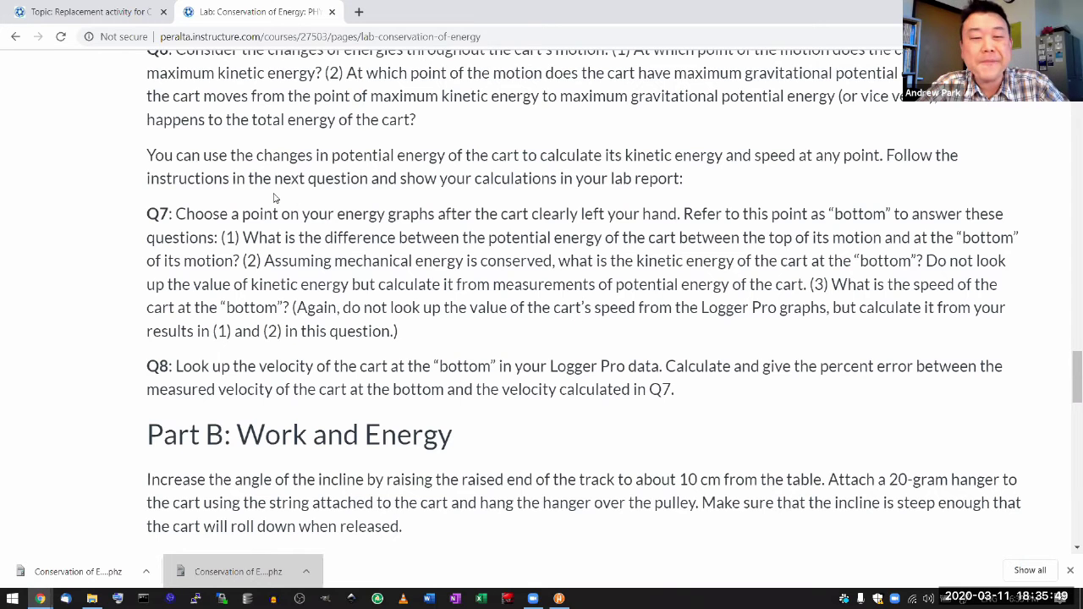
{"action": "scroll", "coordinate": [274, 197], "scroll_direction": "up", "scroll_amount": 1}
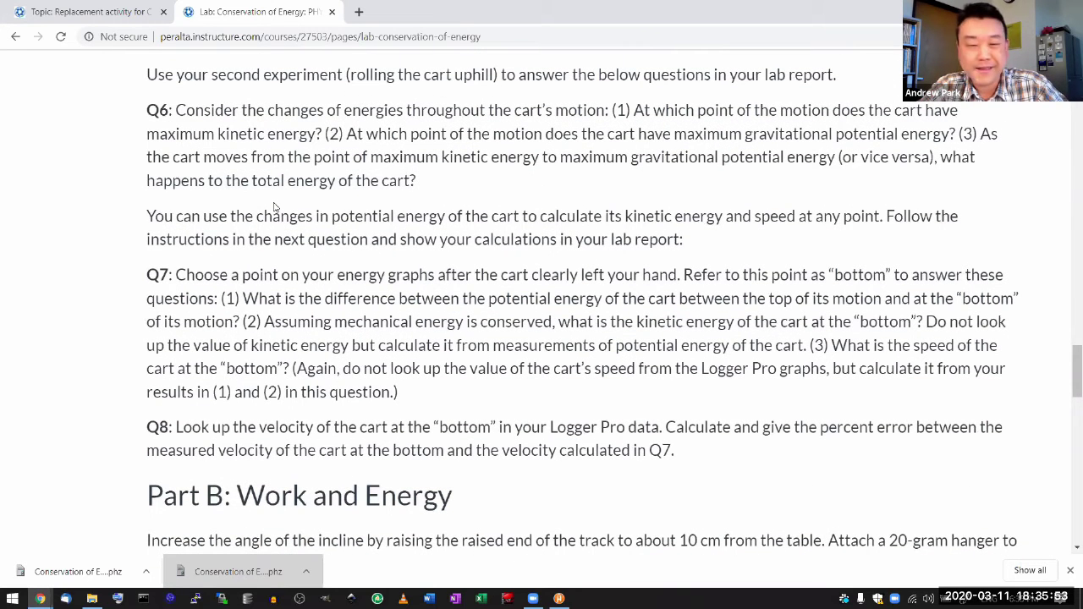
{"action": "scroll", "coordinate": [274, 207], "scroll_direction": "up", "scroll_amount": 3}
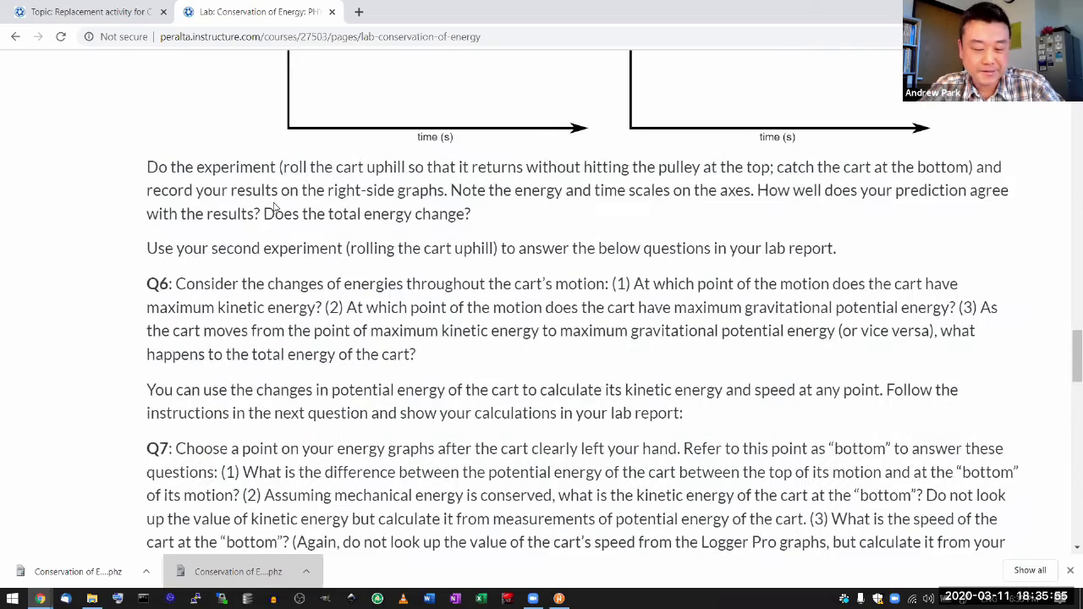
Step: Look back over Q5's uphill-roll instructions and graphs, and read the Part B: Work and Energy setup and Q9
{"action": "key", "text": "alt+Tab"}
{"action": "key", "text": "alt+Tab"}
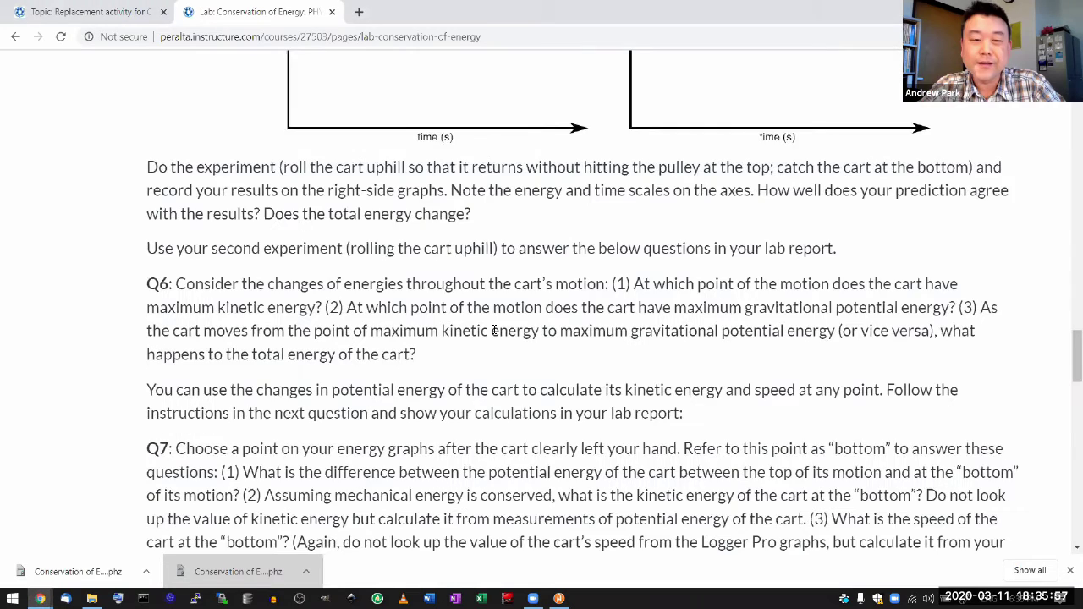
{"action": "scroll", "coordinate": [495, 331], "scroll_direction": "up", "scroll_amount": 4}
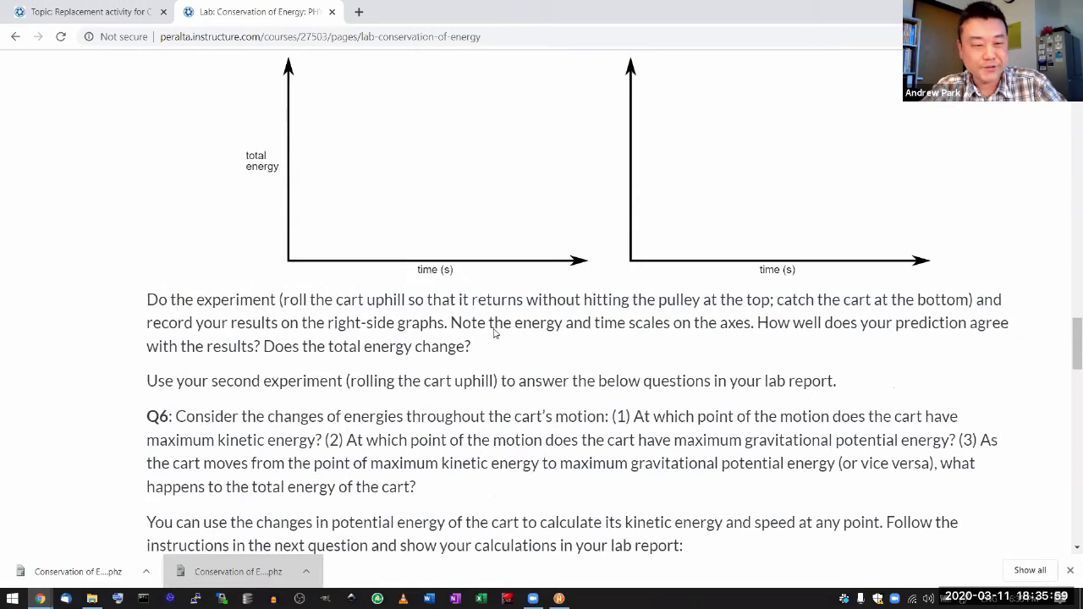
{"action": "scroll", "coordinate": [495, 334], "scroll_direction": "up", "scroll_amount": 6}
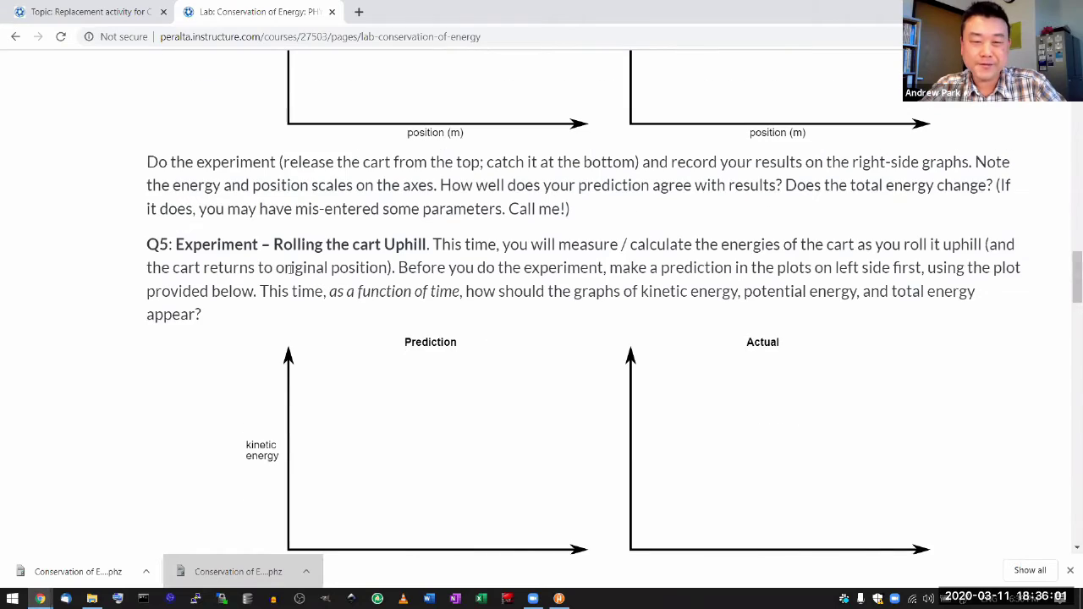
{"action": "scroll", "coordinate": [291, 269], "scroll_direction": "up", "scroll_amount": 8}
{"action": "scroll", "coordinate": [291, 273], "scroll_direction": "down", "scroll_amount": 9}
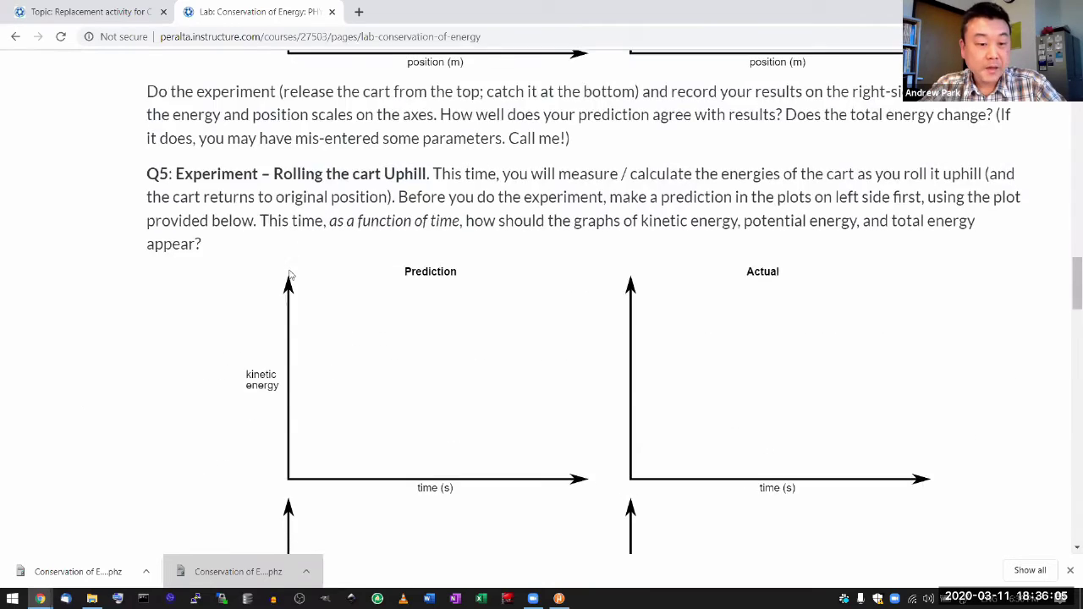
{"action": "scroll", "coordinate": [291, 274], "scroll_direction": "down", "scroll_amount": 14}
{"action": "scroll", "coordinate": [291, 269], "scroll_direction": "down", "scroll_amount": 1}
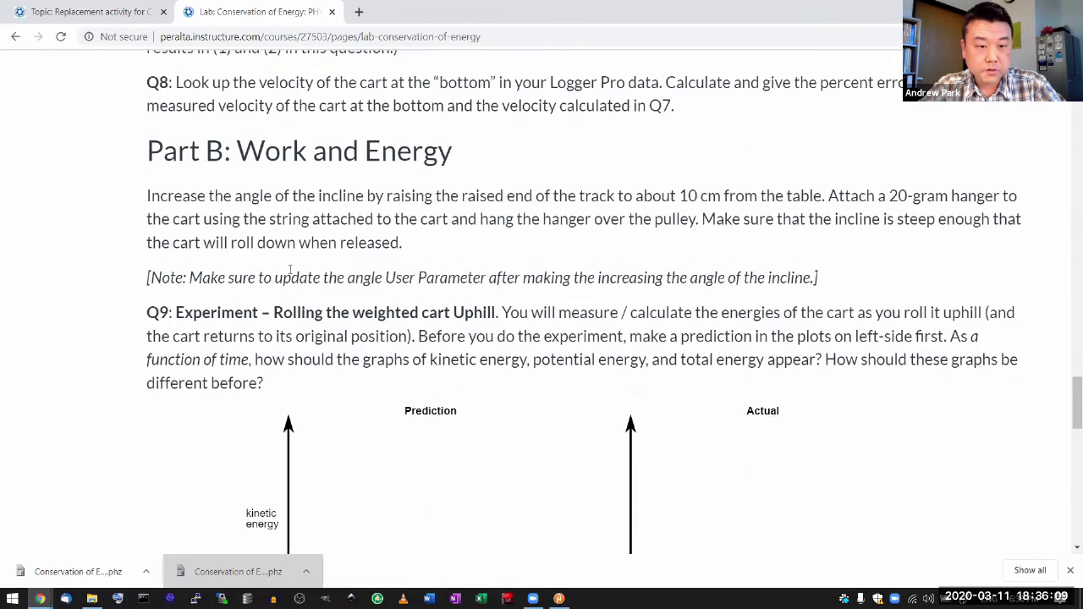
Step: Return to the replacement activity announcement and open the downloaded Conservation of Energy, B scene in Algodoo
{"action": "key", "text": "alt+Tab"}
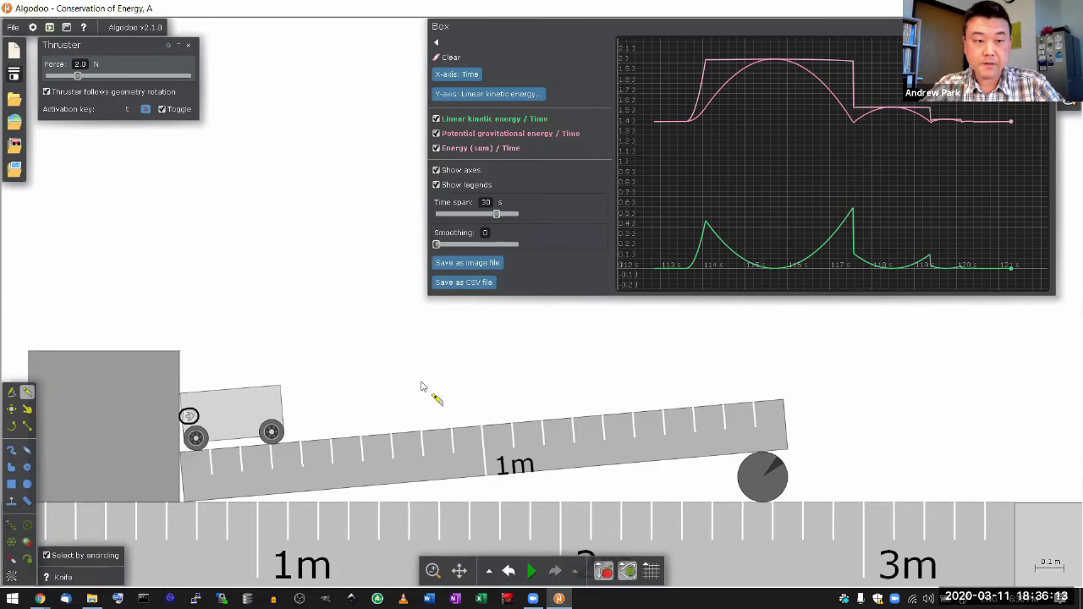
{"action": "key", "text": "alt+Tab"}
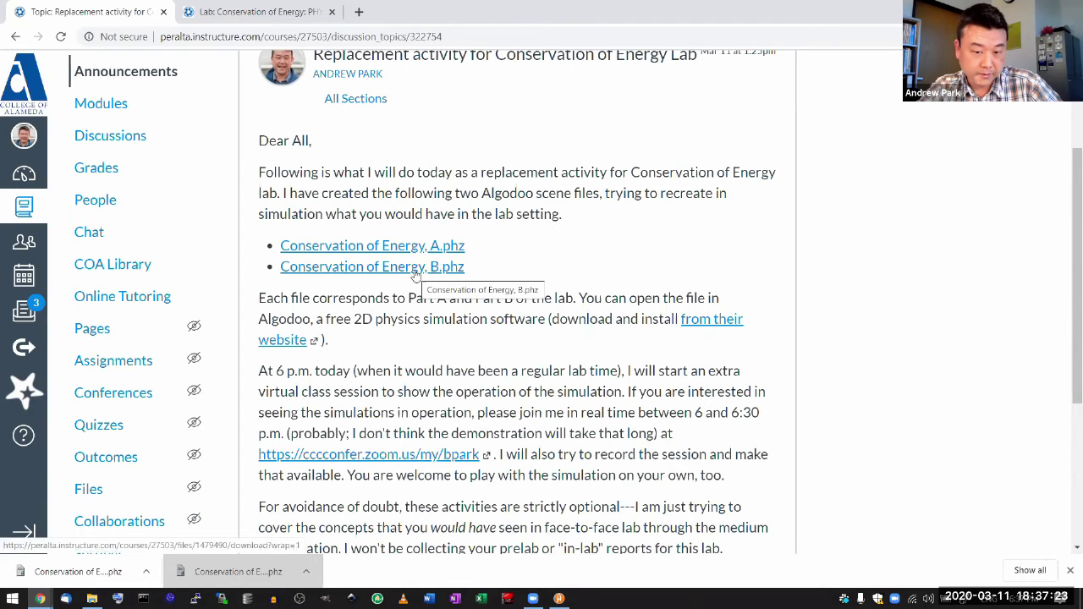
{"action": "left_click", "coordinate": [76, 573]}
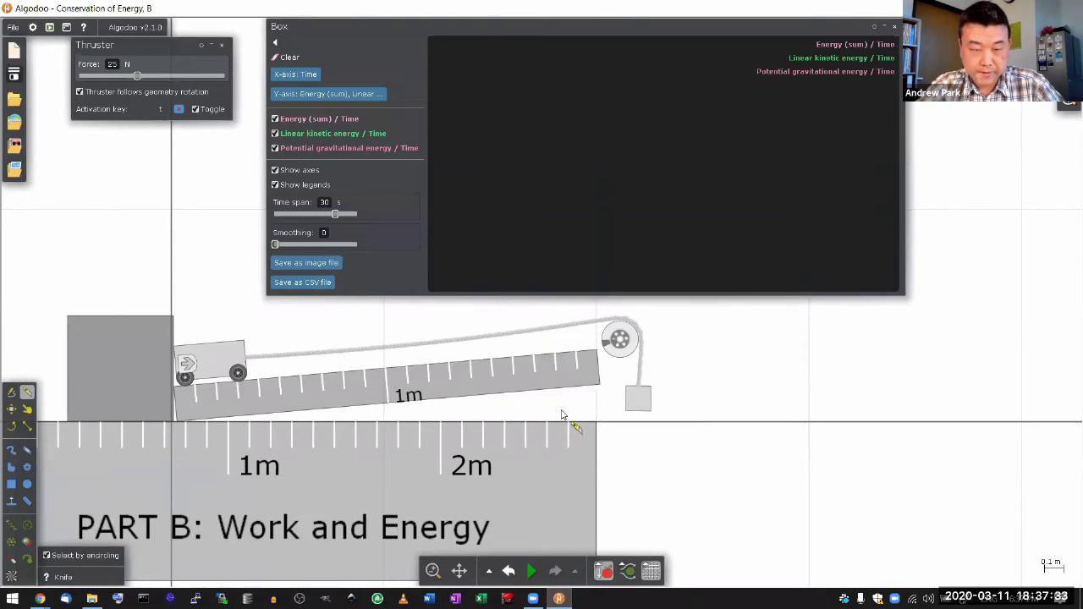
Step: Close the energy plot and thruster settings, bring the Part B ramp closer into view, and hide the grid
{"action": "left_click", "coordinate": [896, 28]}
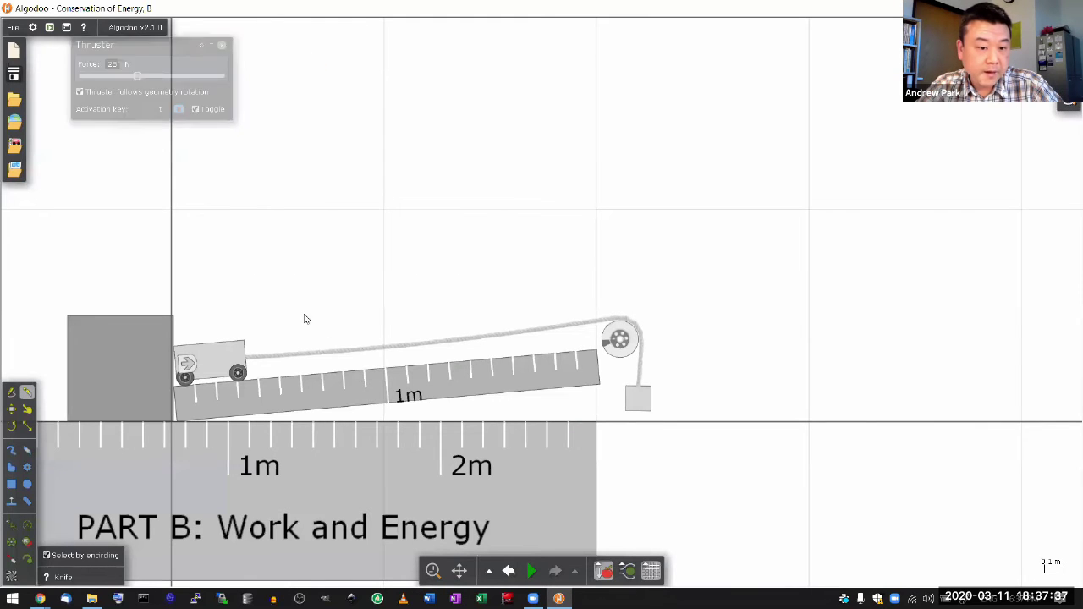
{"action": "left_click_drag", "start_coordinate": [290, 290], "coordinate": [344, 242]}
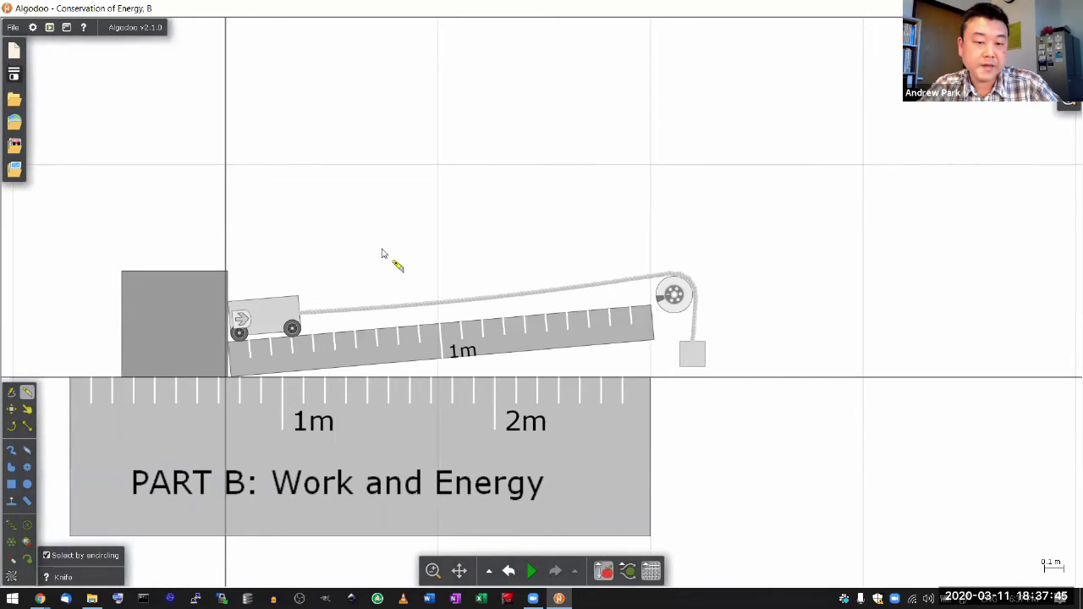
{"action": "scroll", "coordinate": [382, 253], "scroll_direction": "up", "scroll_amount": 2}
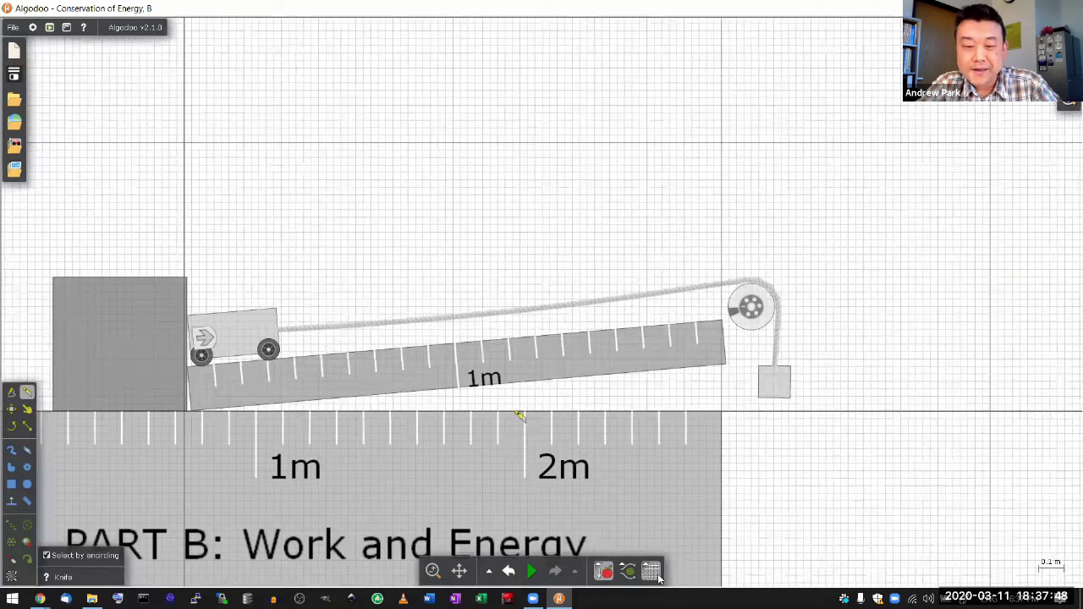
{"action": "left_click", "coordinate": [656, 574]}
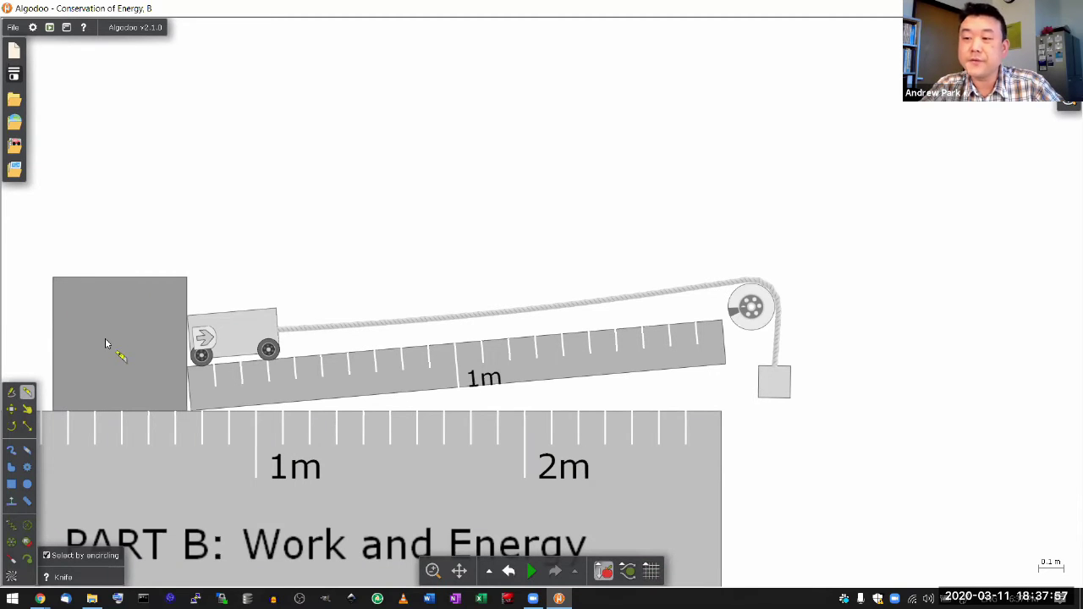
Step: Run the Part B simulation and pull the roped cart up the incline with the Drag tool
{"action": "left_click", "coordinate": [28, 412]}
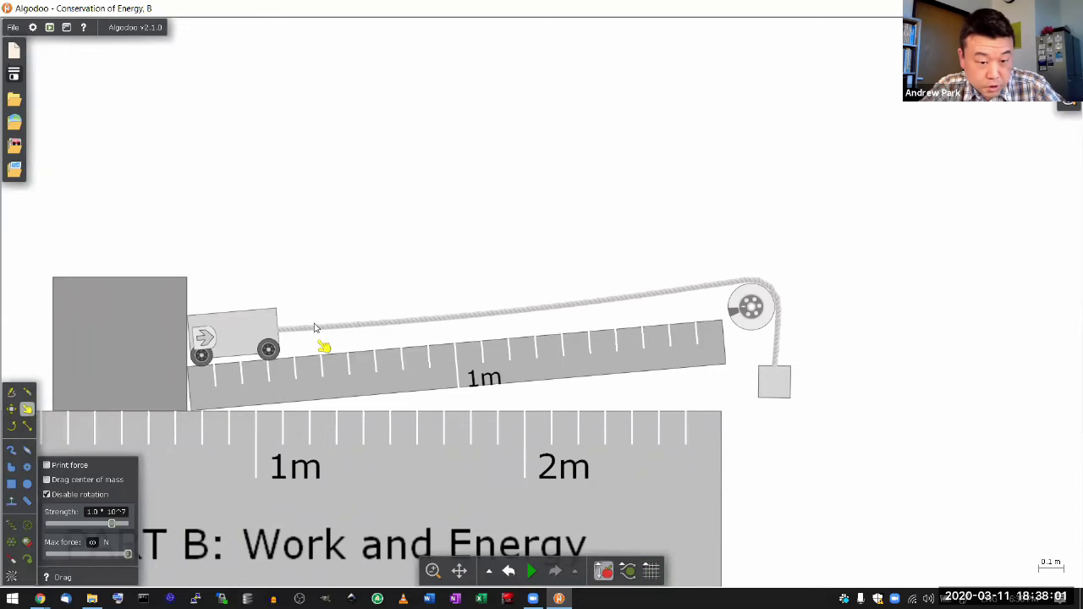
{"action": "left_click_drag", "start_coordinate": [347, 265], "coordinate": [363, 247]}
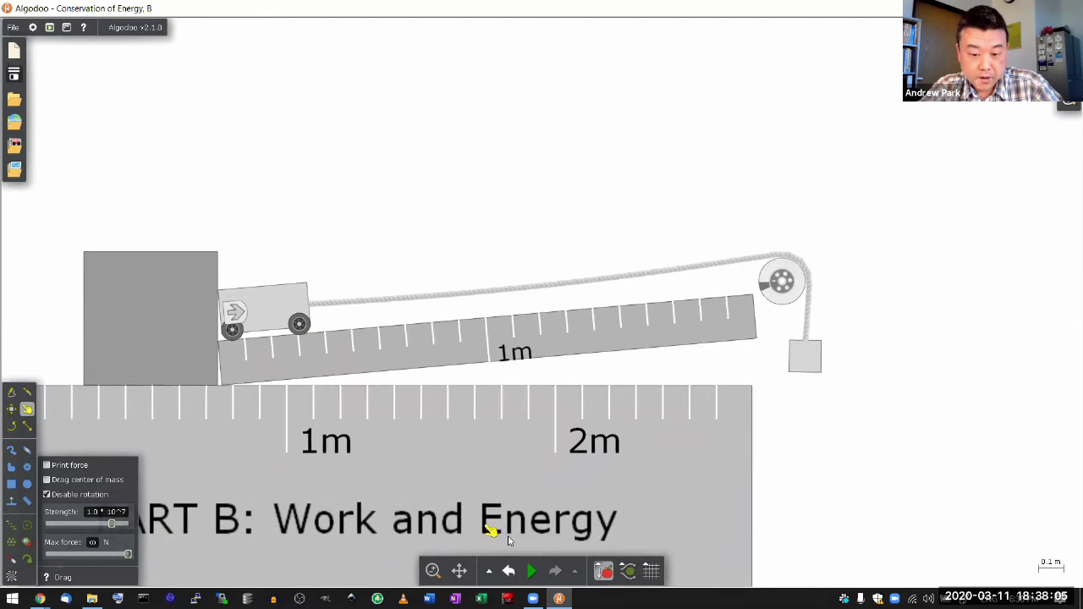
{"action": "left_click", "coordinate": [531, 572]}
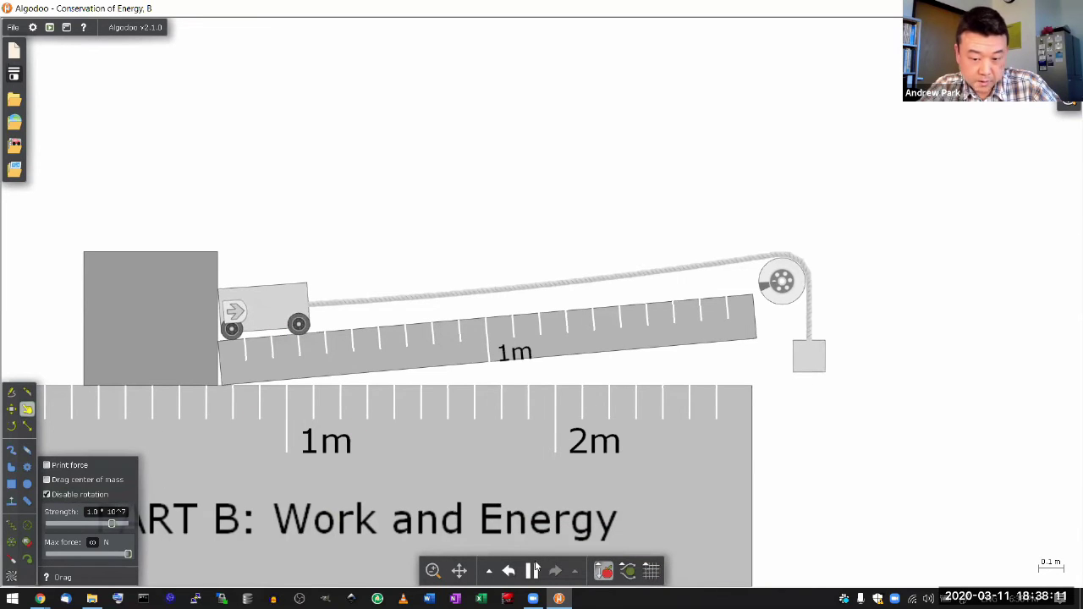
{"action": "mouse_move", "coordinate": [539, 577]}
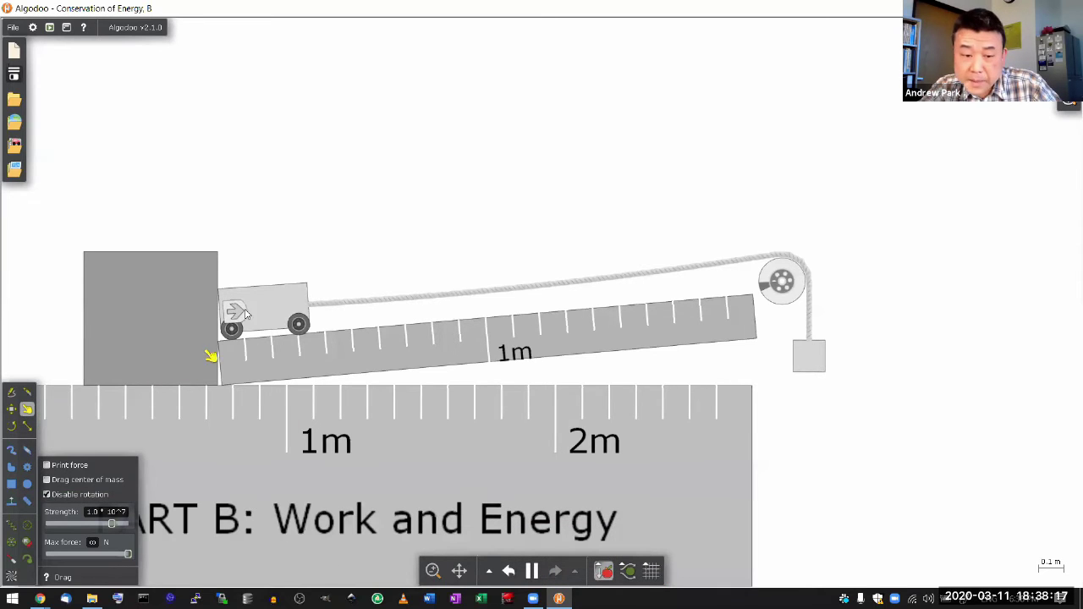
{"action": "left_click_drag", "start_coordinate": [262, 310], "coordinate": [329, 293]}
{"action": "left_click_drag", "start_coordinate": [353, 290], "coordinate": [618, 271]}
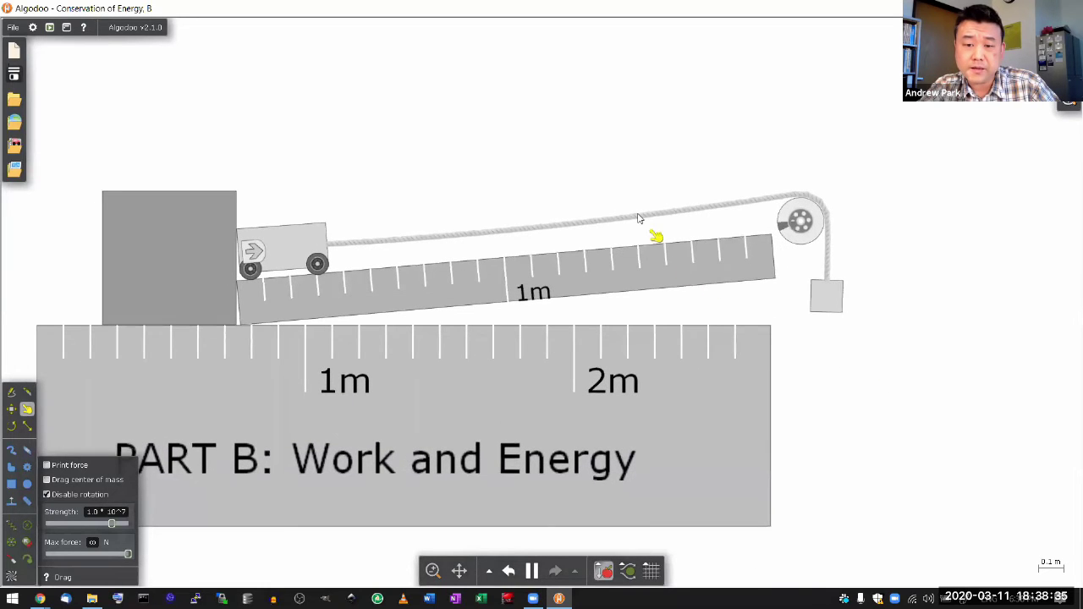
Step: Inspect the cart's material properties to check its mass
{"action": "right_click", "coordinate": [639, 218]}
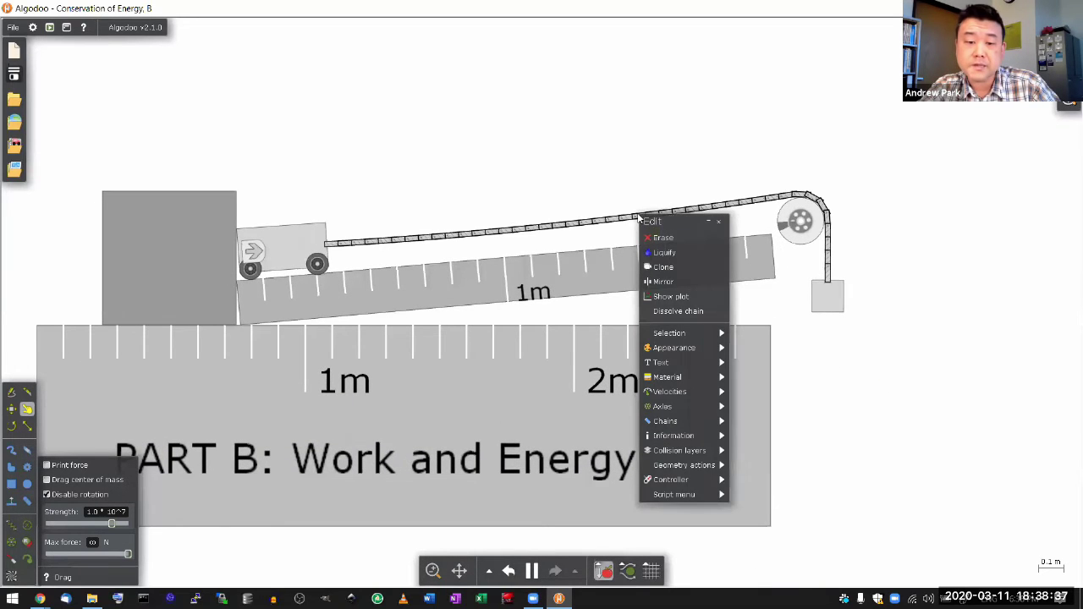
{"action": "right_click", "coordinate": [310, 245]}
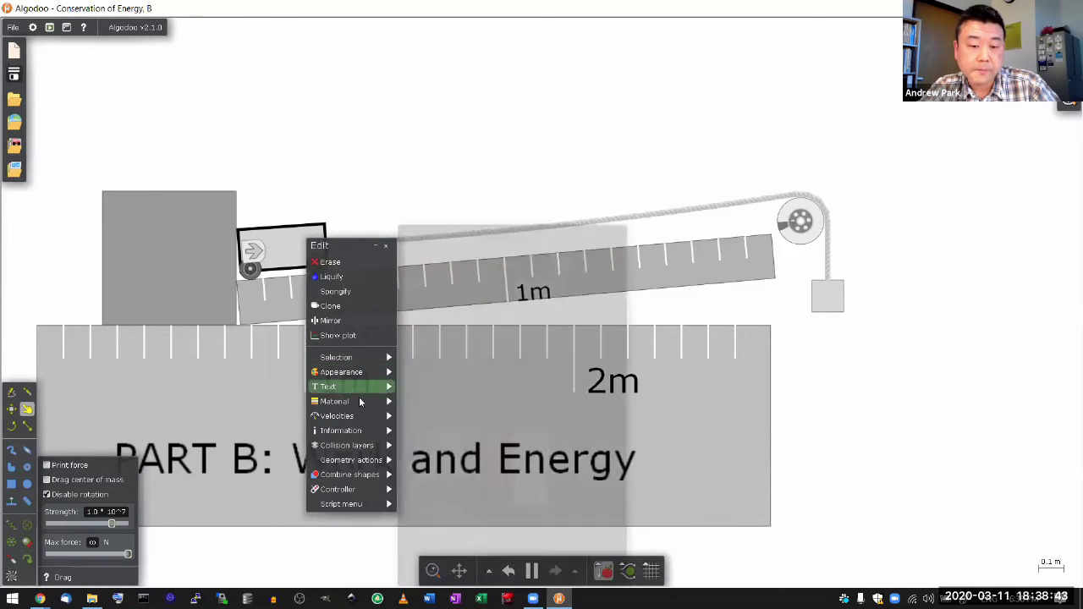
{"action": "mouse_move", "coordinate": [361, 401]}
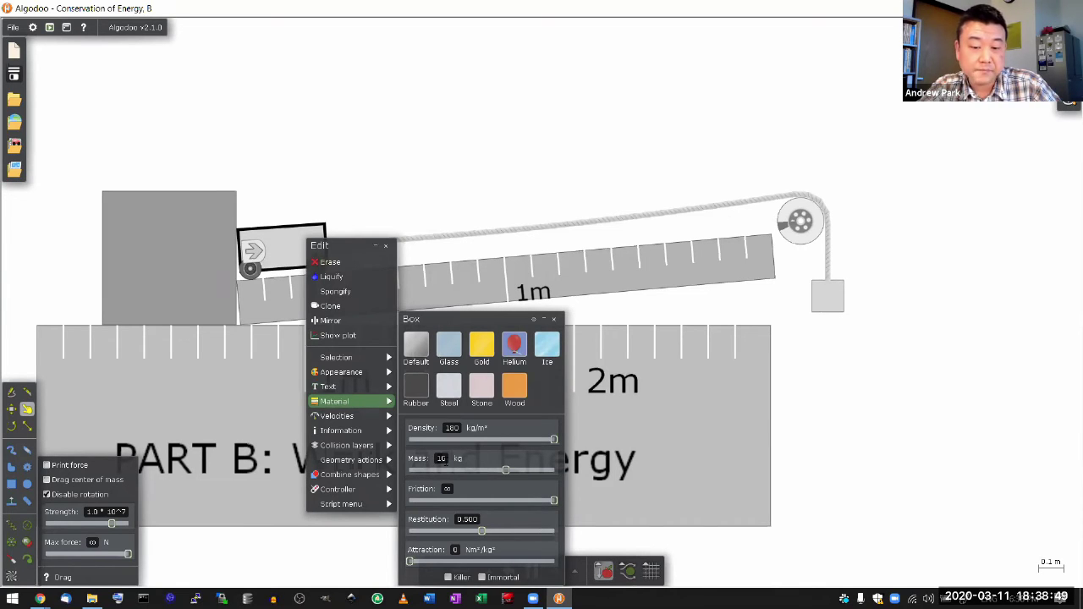
{"action": "mouse_move", "coordinate": [444, 459]}
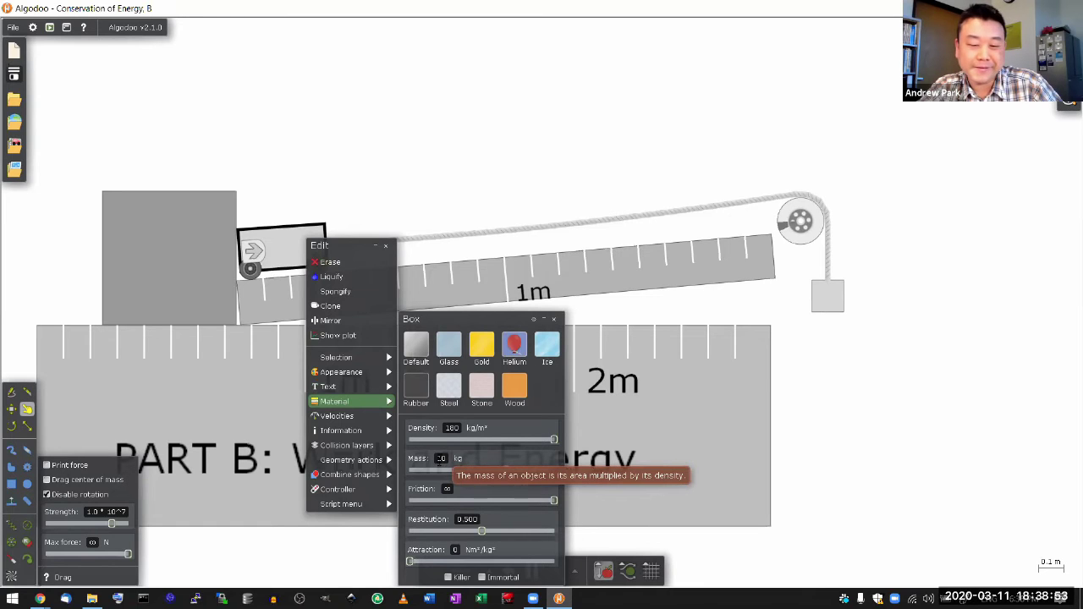
{"action": "left_click", "coordinate": [426, 189]}
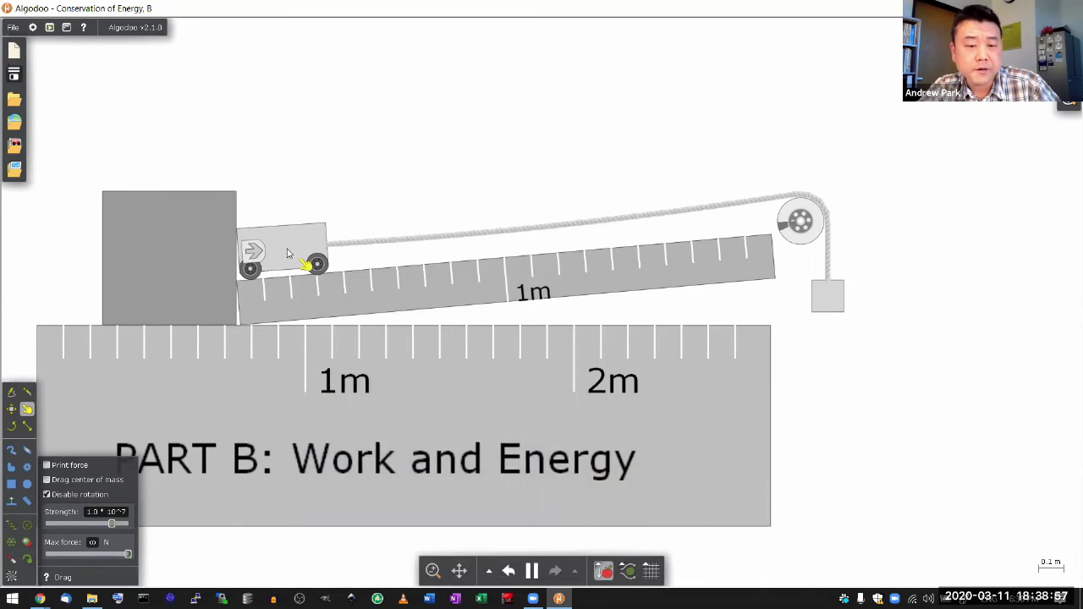
Step: Pull the cart up the incline with the Drag tool and check the hanging weight's mass in its material properties
{"action": "left_click_drag", "start_coordinate": [295, 250], "coordinate": [852, 194]}
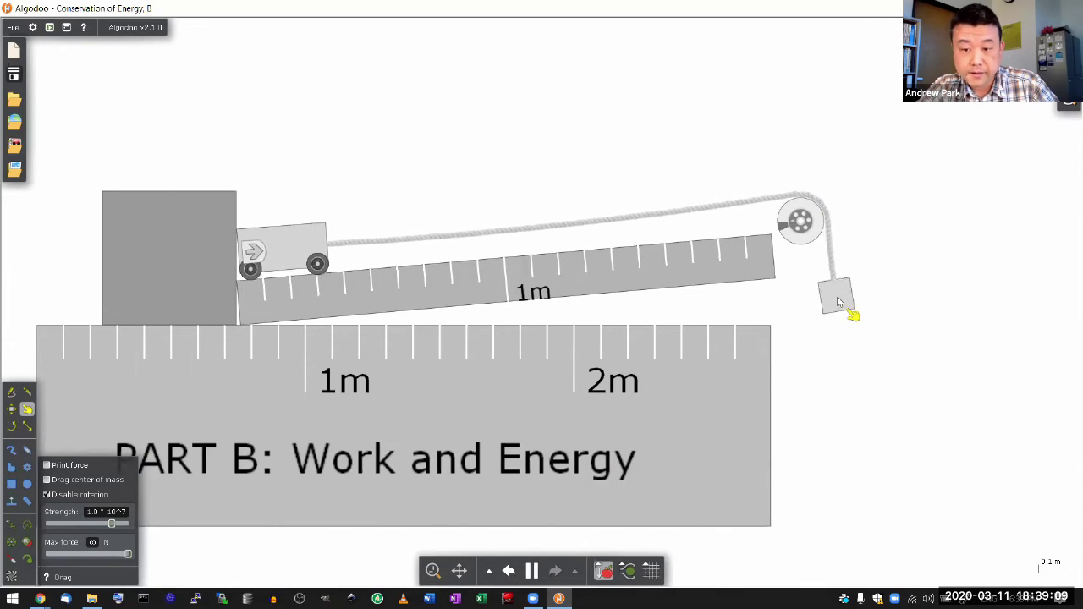
{"action": "right_click", "coordinate": [830, 301]}
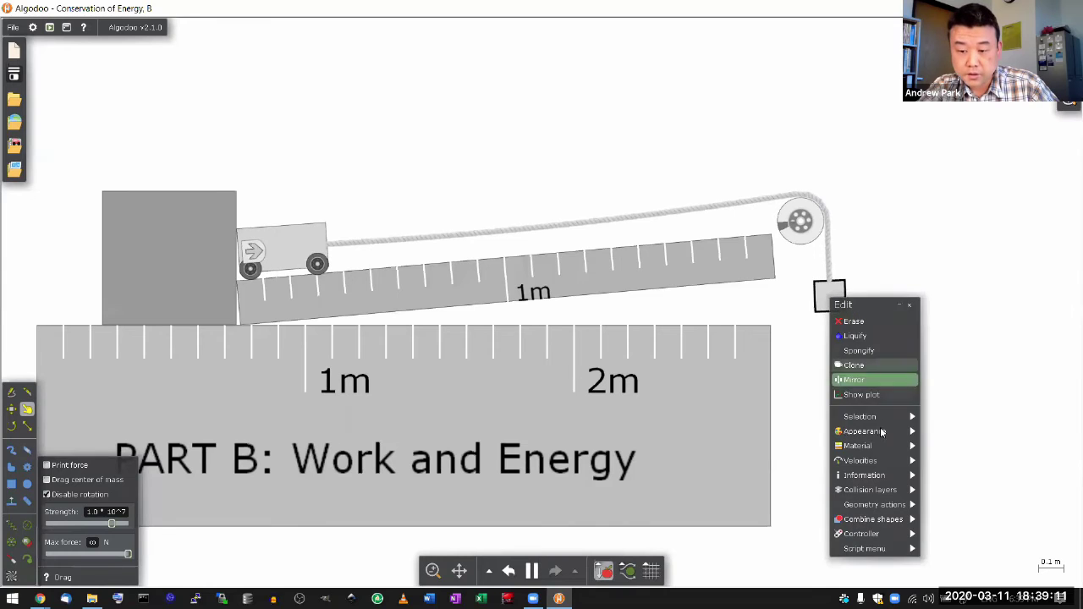
{"action": "mouse_move", "coordinate": [885, 451]}
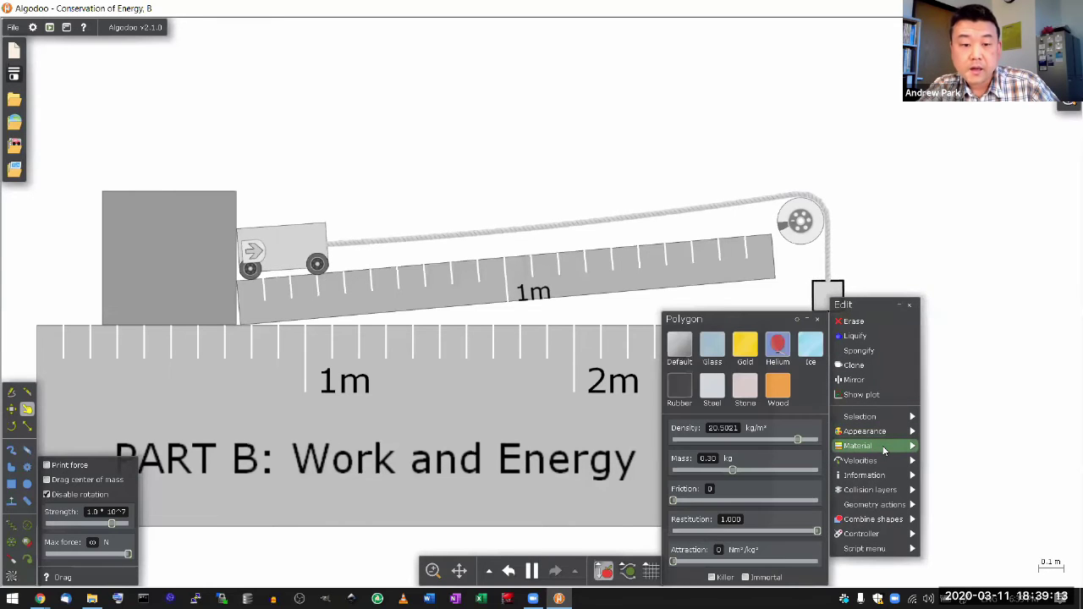
{"action": "left_click", "coordinate": [893, 244]}
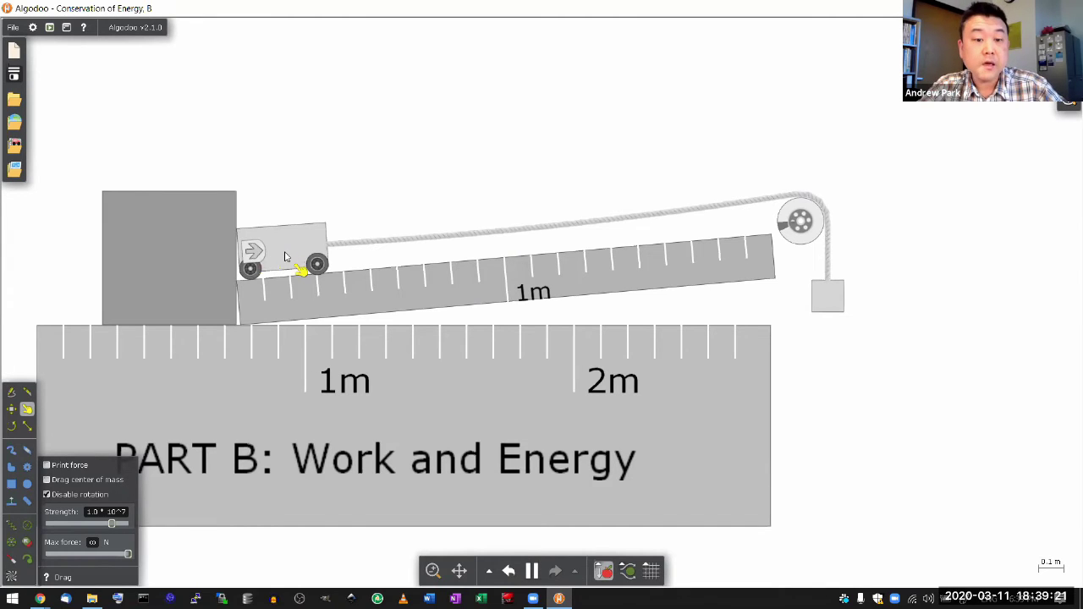
{"action": "left_click_drag", "start_coordinate": [285, 256], "coordinate": [712, 210]}
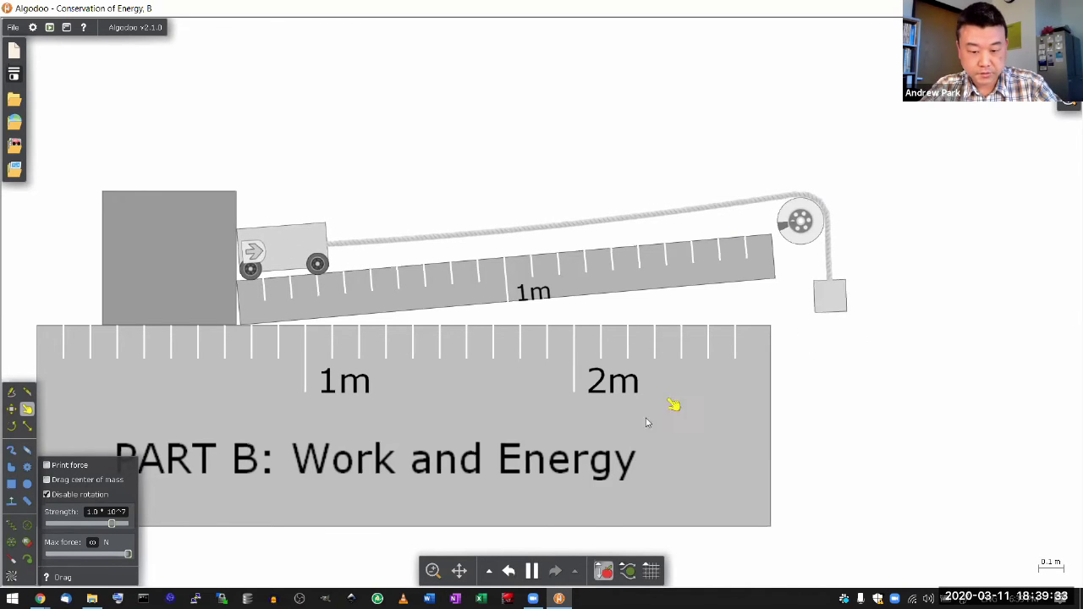
Step: Pause the simulation and review Q9's "Rolling the weighted cart Uphill" experiment on the lab page before returning to Algodoo
{"action": "left_click", "coordinate": [535, 573]}
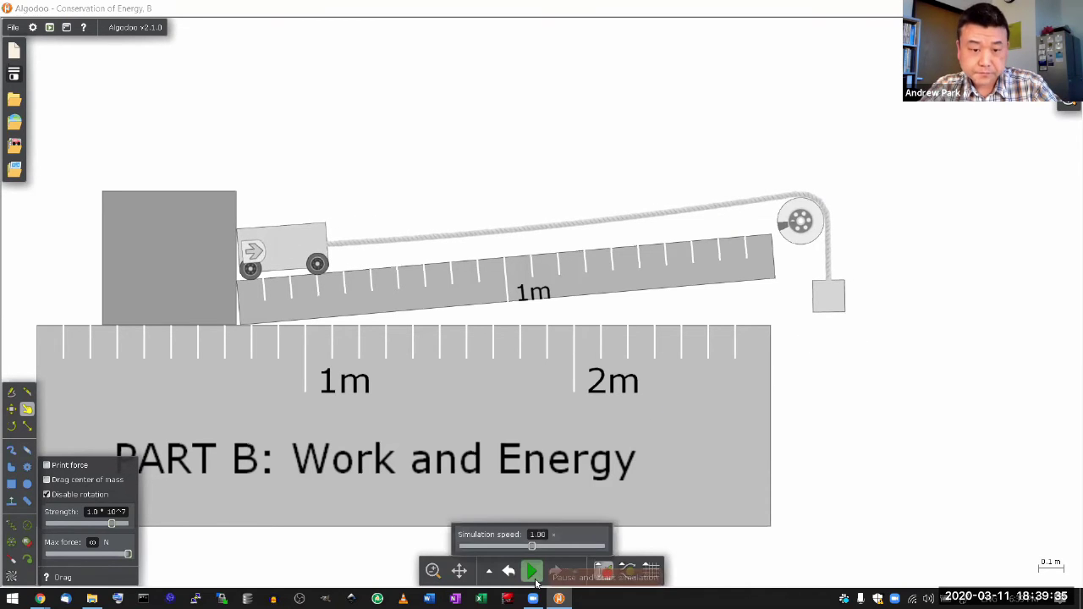
{"action": "key", "text": "alt+Tab"}
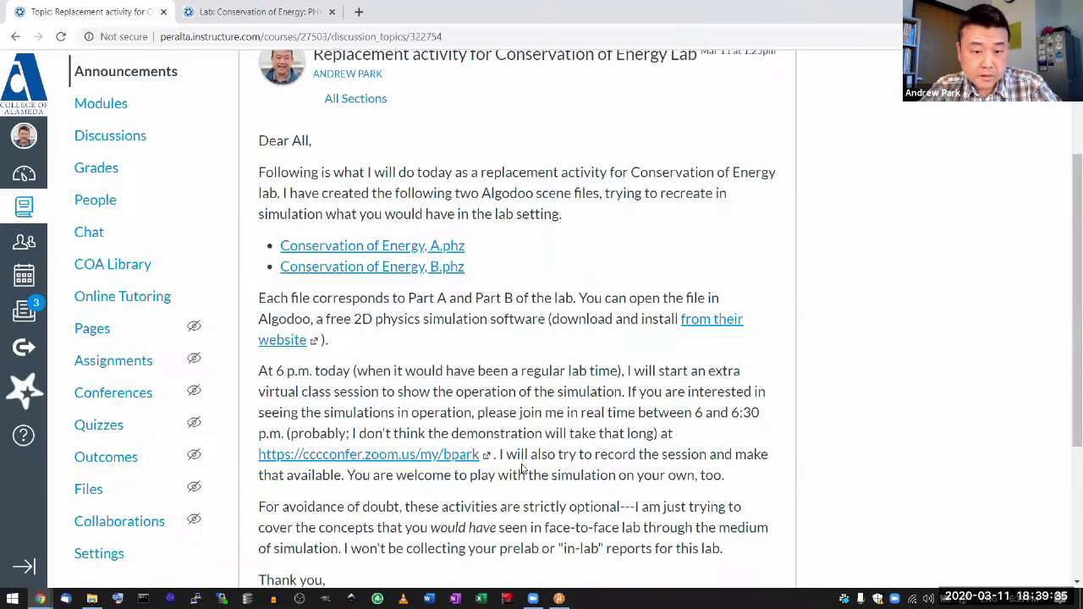
{"action": "left_click", "coordinate": [206, 11]}
{"action": "scroll", "coordinate": [368, 296], "scroll_direction": "down", "scroll_amount": 1}
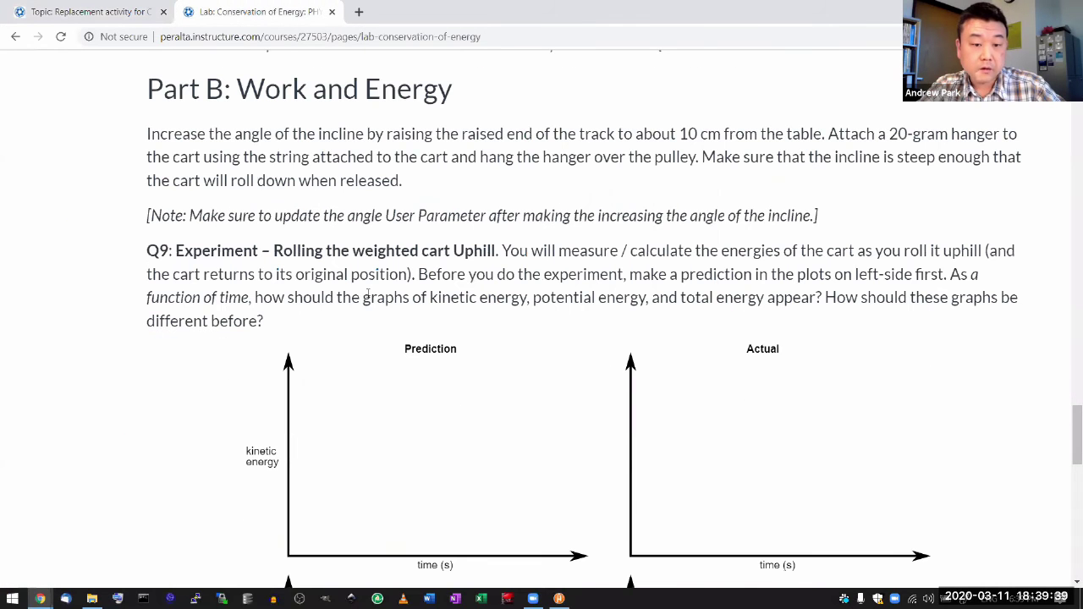
{"action": "left_click_drag", "start_coordinate": [274, 250], "coordinate": [499, 254]}
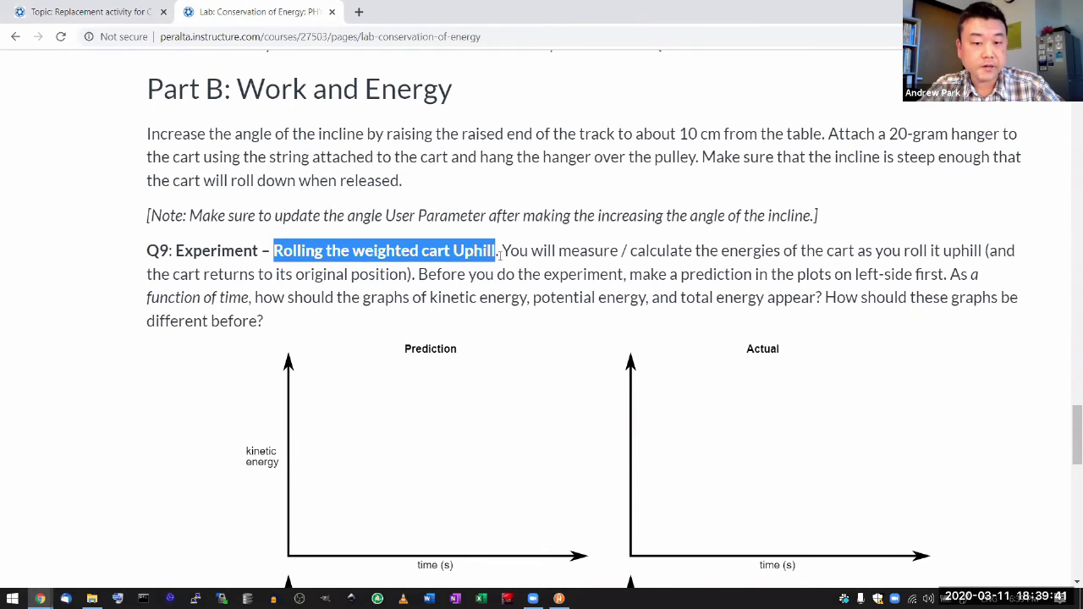
{"action": "key", "text": "alt+Tab"}
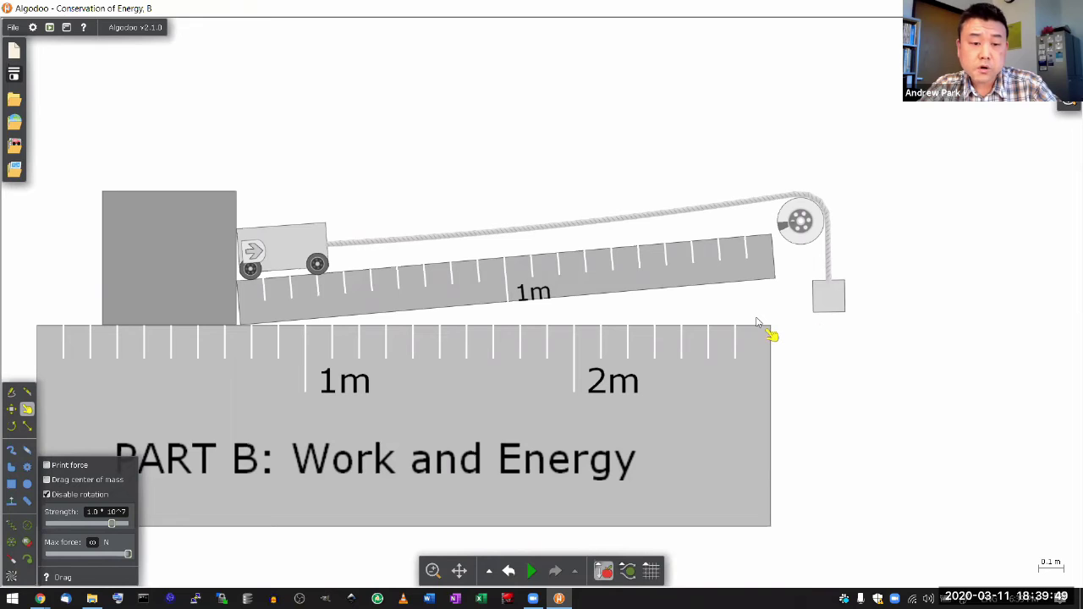
Step: Open the settings of the thruster on the cart and place them clear of the ramp
{"action": "right_click", "coordinate": [252, 254]}
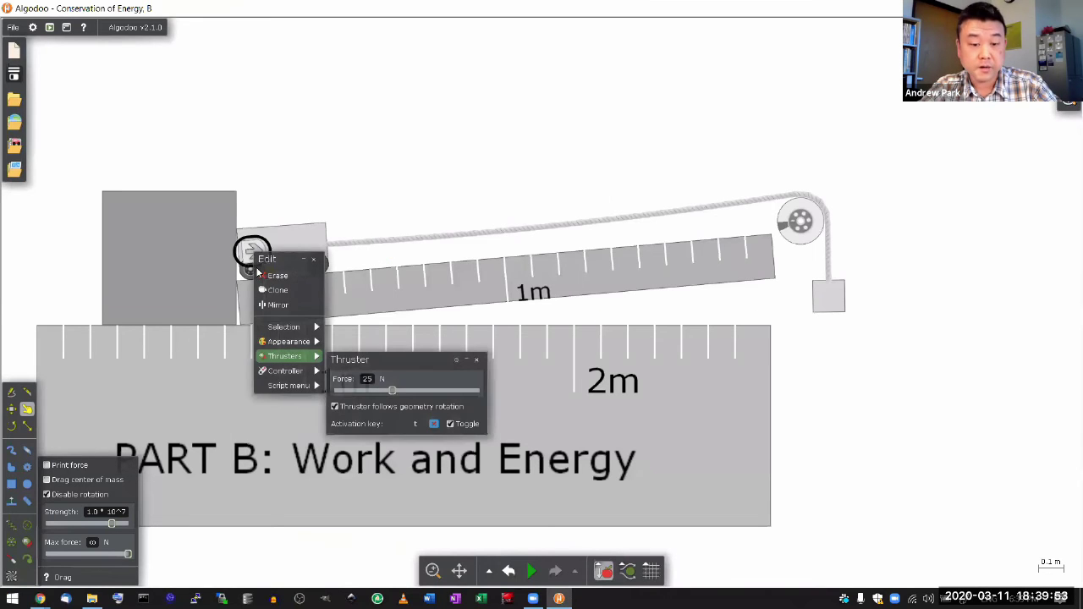
{"action": "left_click_drag", "start_coordinate": [390, 366], "coordinate": [89, 56]}
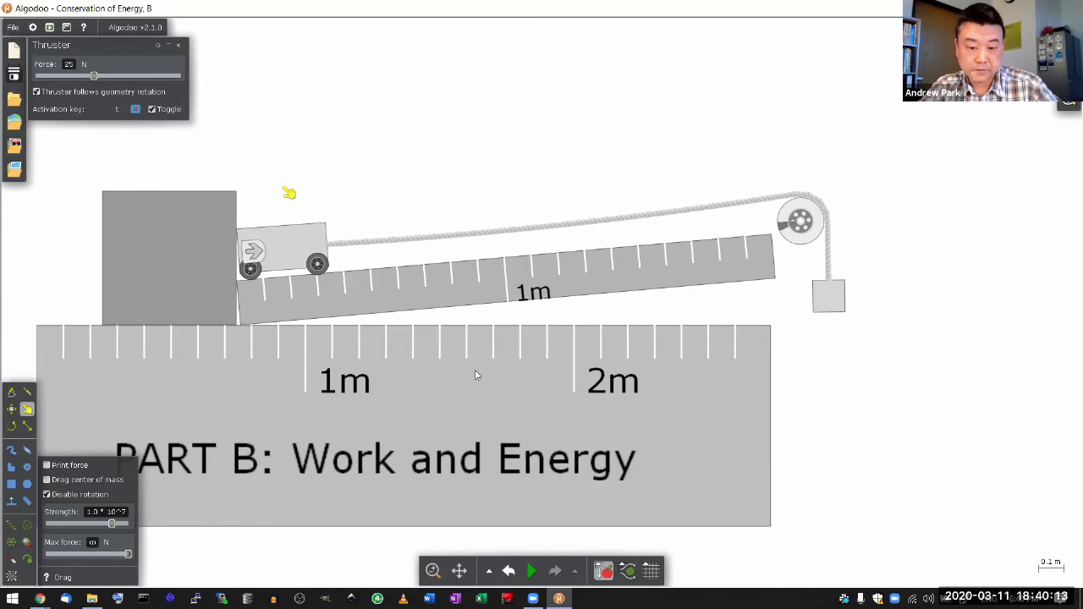
Step: Try a short thruster burst on the cart in the running simulation, pause it, and undo back to the starting position
{"action": "key", "text": "space"}
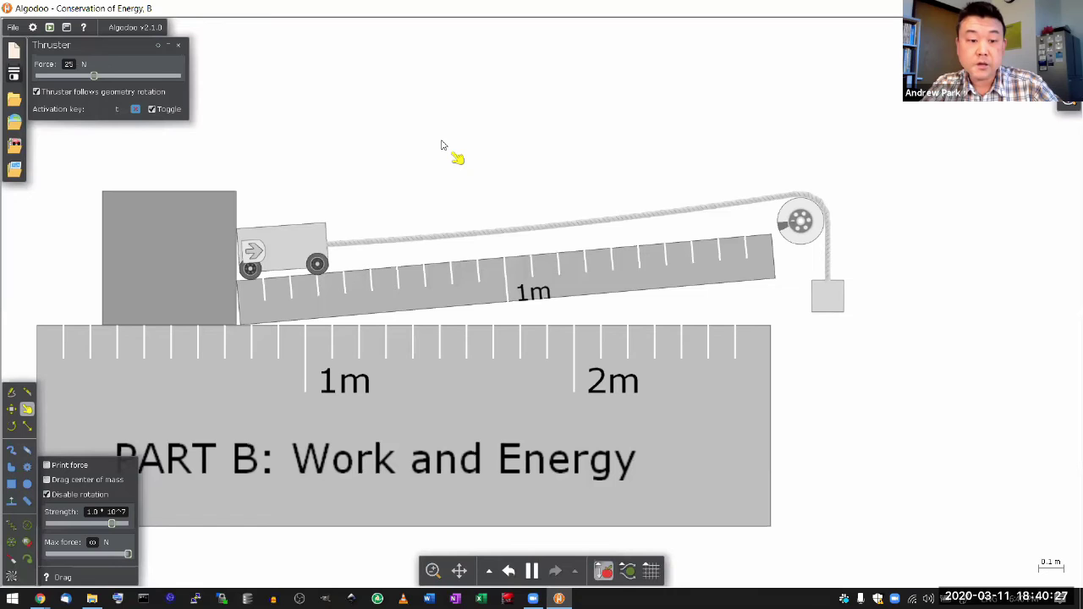
{"action": "key", "text": "t"}
{"action": "key", "text": "k"}
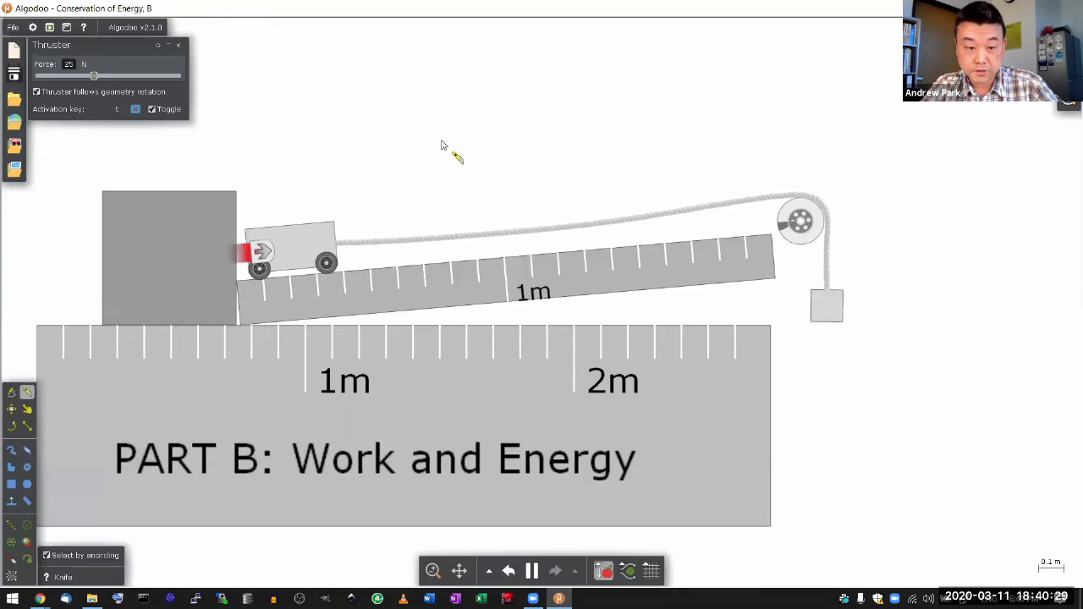
{"action": "key", "text": "t"}
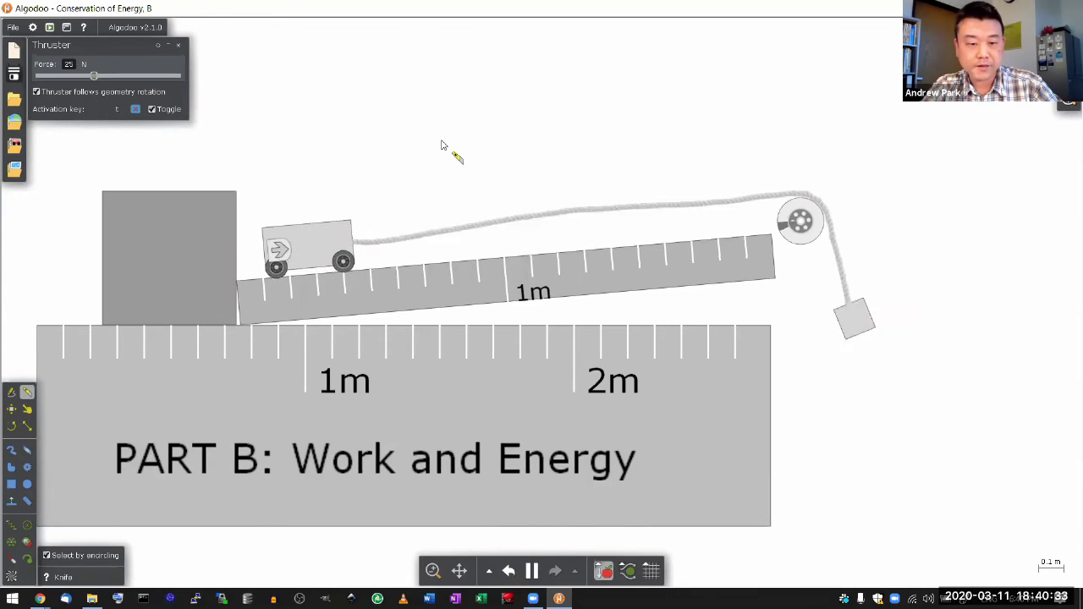
{"action": "key", "text": "space"}
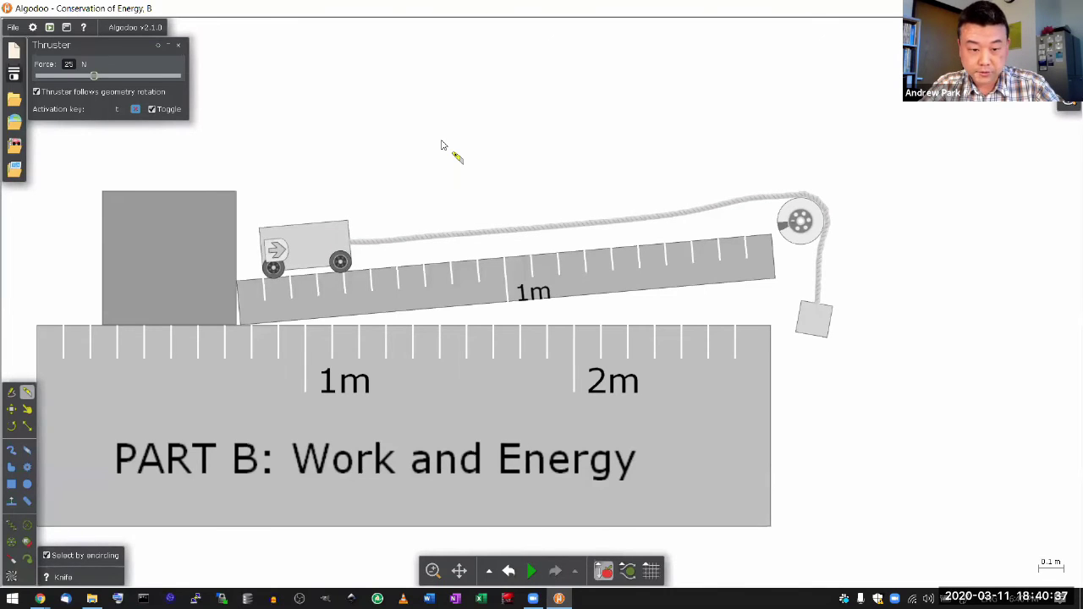
{"action": "key", "text": "ctrl+z"}
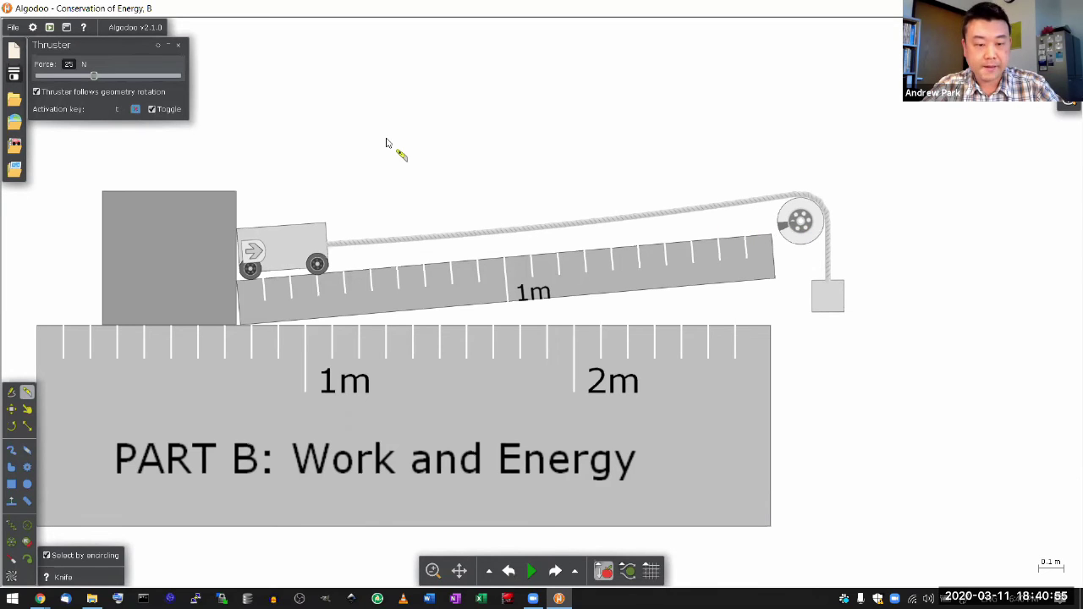
Step: Run the simulation again, toggle the cart's thruster on and off to roll it uphill twice, and pause
{"action": "key", "text": "space"}
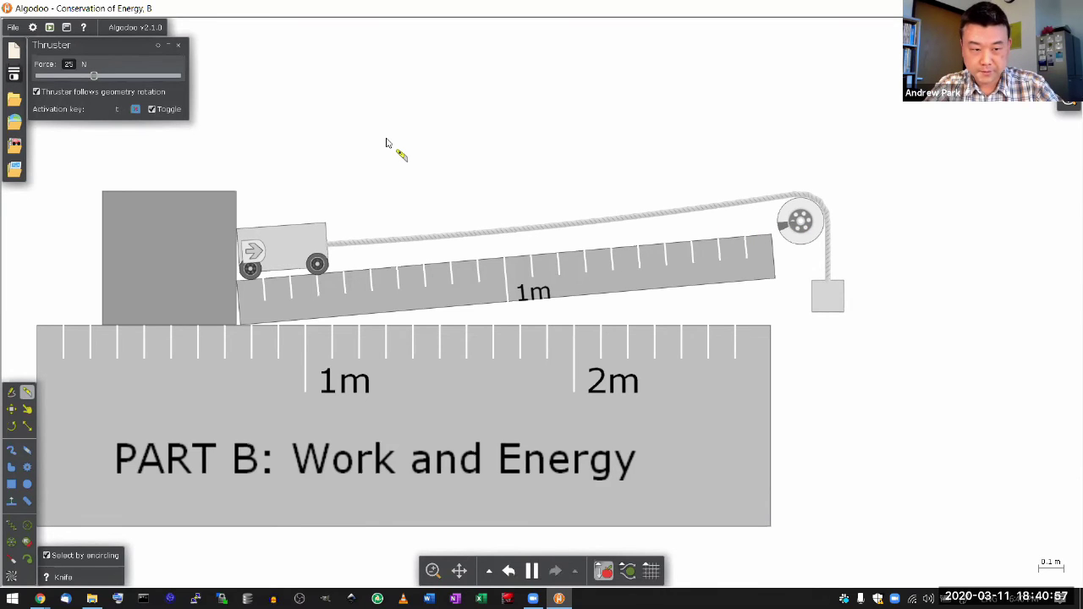
{"action": "key", "text": "t"}
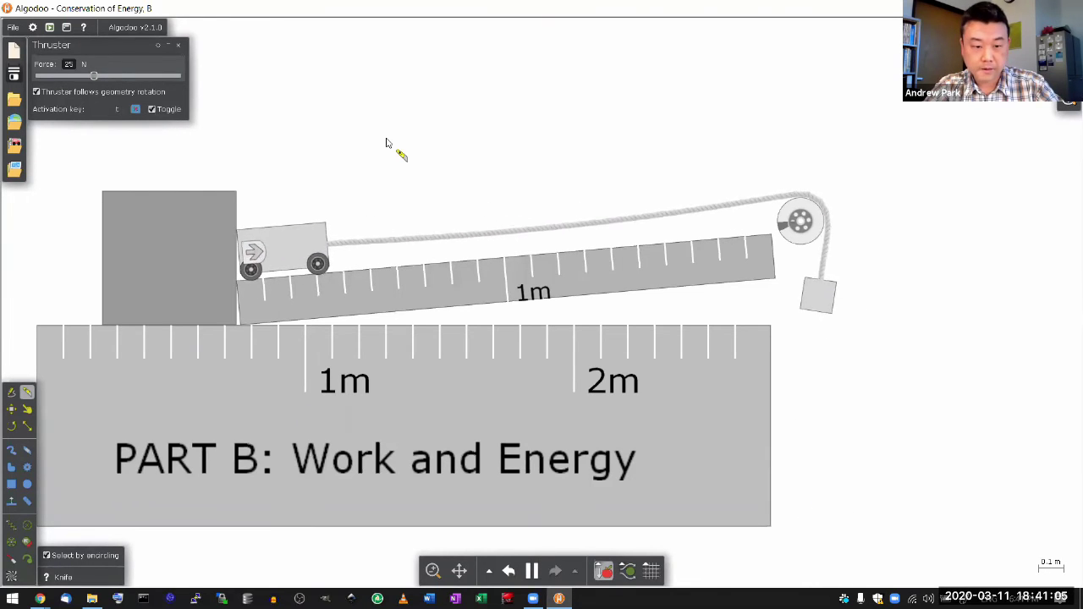
{"action": "key", "text": "t"}
{"action": "key", "text": "t"}
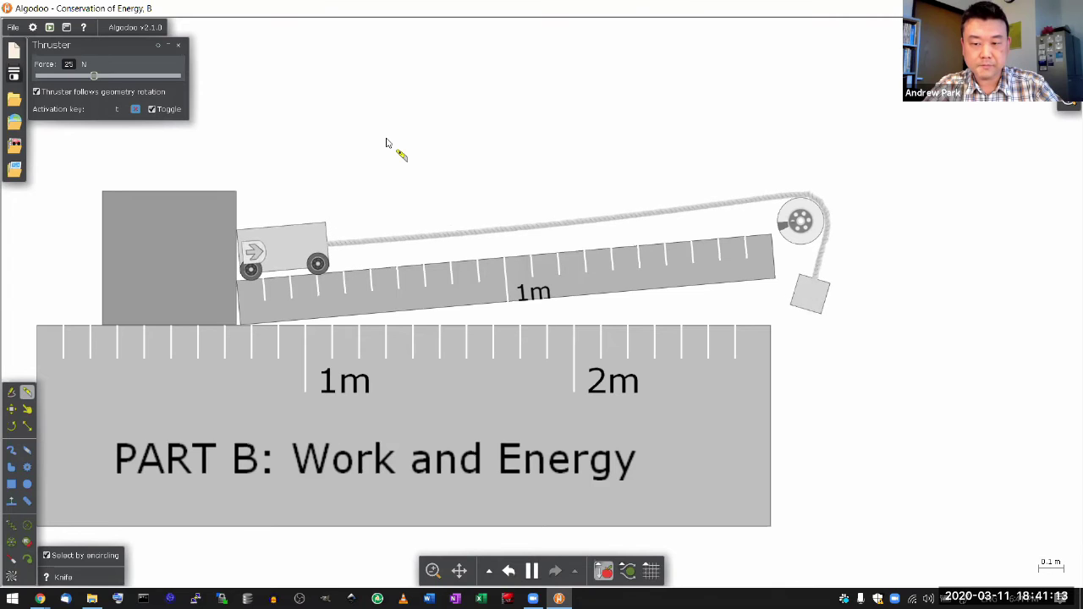
{"action": "key", "text": "t"}
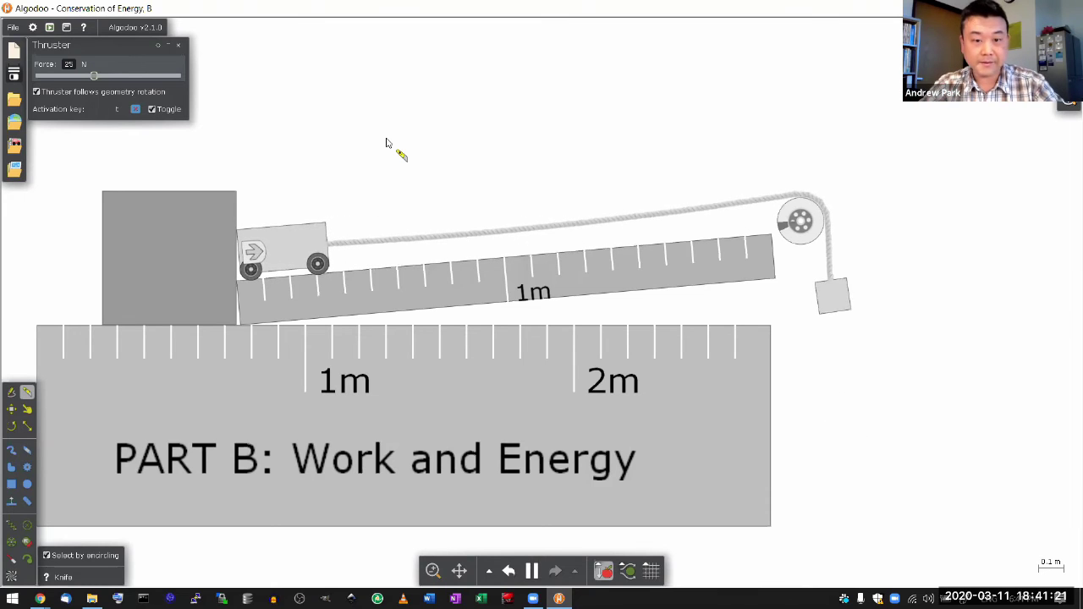
{"action": "key", "text": "space"}
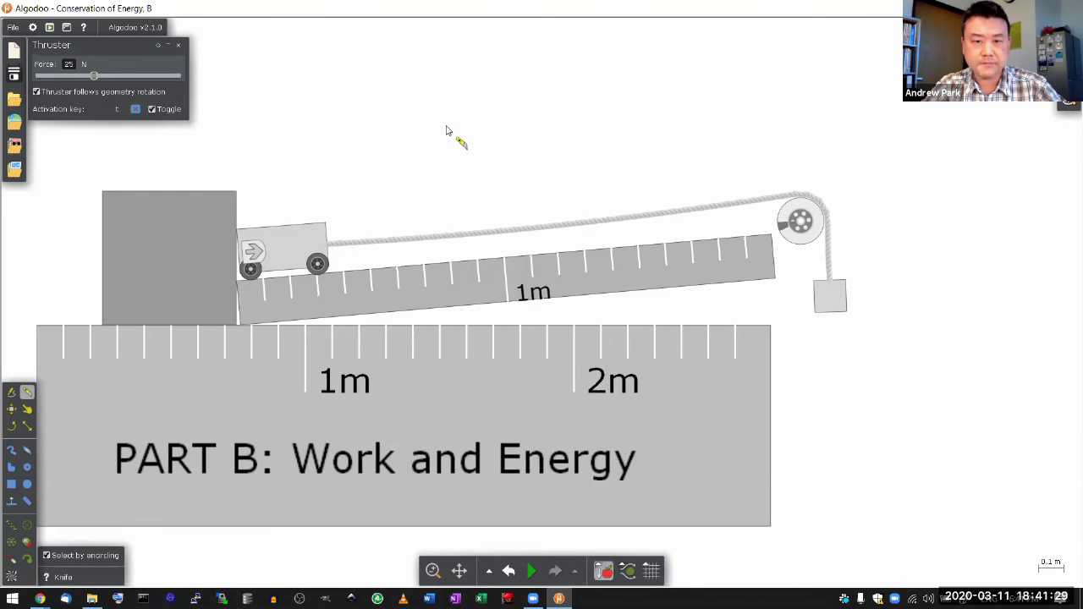
Step: Make room above the ramp for a plot and check Q9's prediction graphs on the lab page before returning to Algodoo
{"action": "left_click_drag", "start_coordinate": [439, 144], "coordinate": [405, 265]}
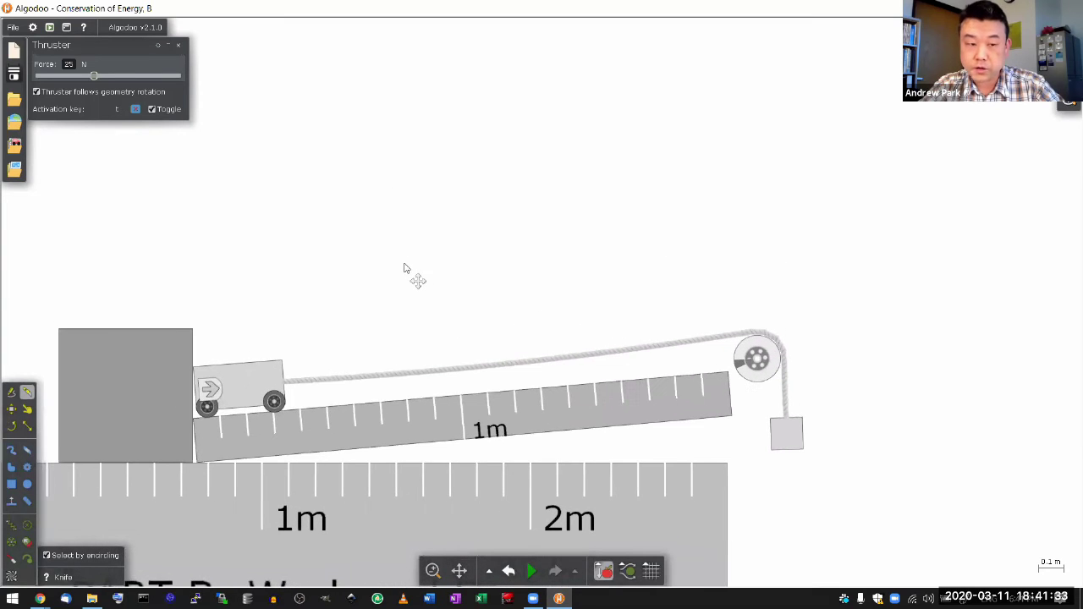
{"action": "key", "text": "alt+Tab"}
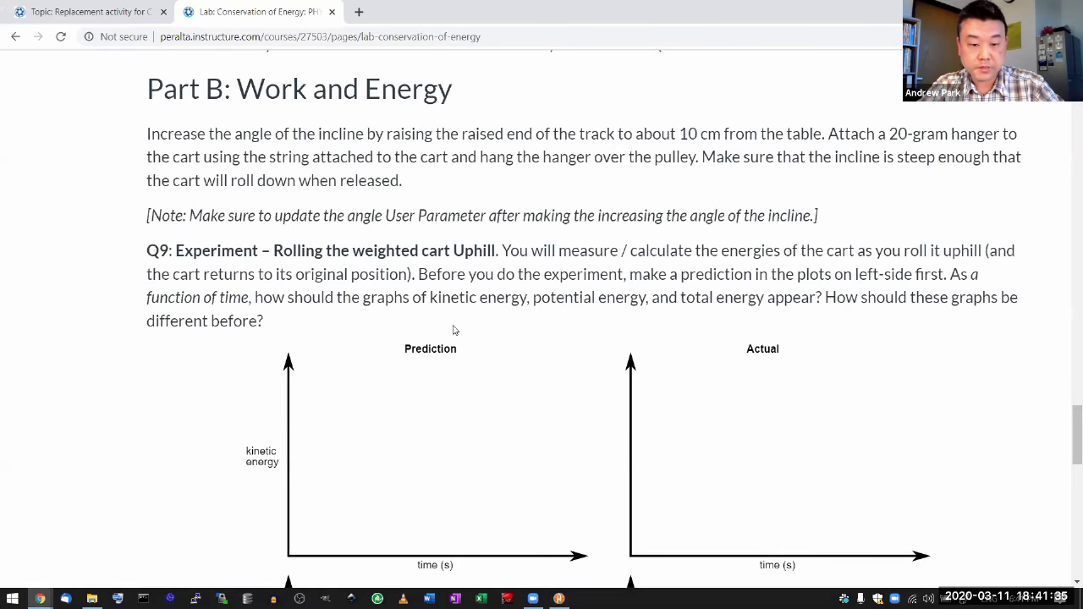
{"action": "scroll", "coordinate": [268, 259], "scroll_direction": "down", "scroll_amount": 2}
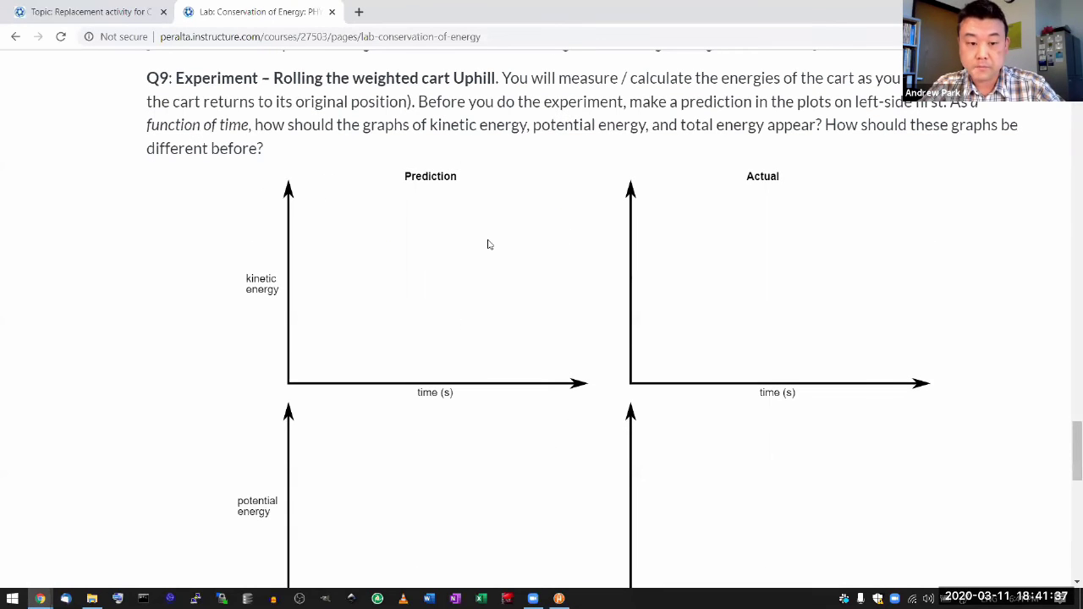
{"action": "key", "text": "alt+Tab"}
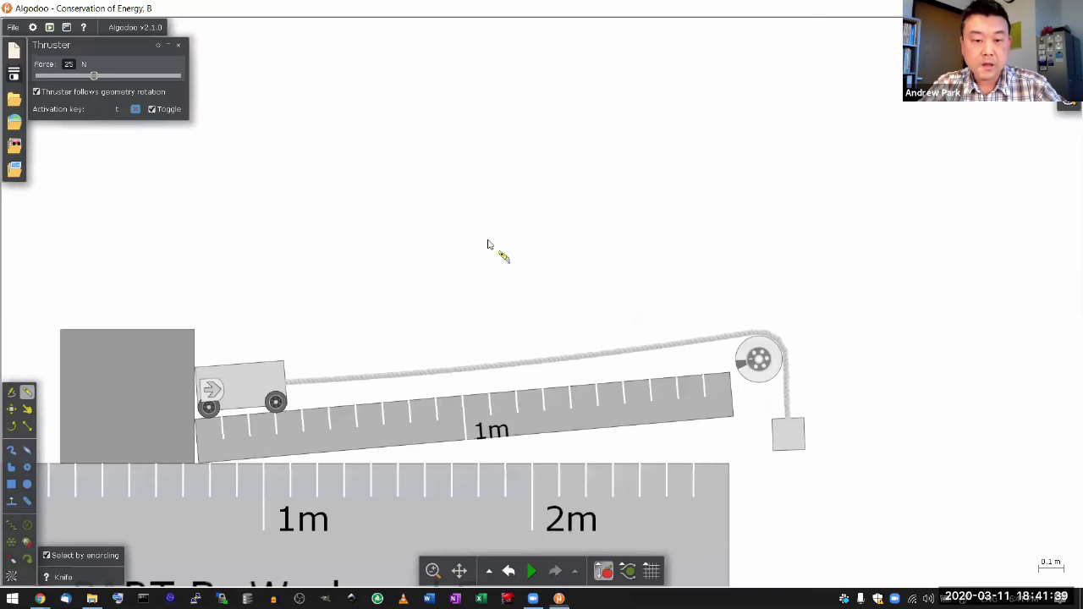
Step: Show a plot for the cart body, place it above the ramp, and widen it across the scene
{"action": "right_click", "coordinate": [251, 376]}
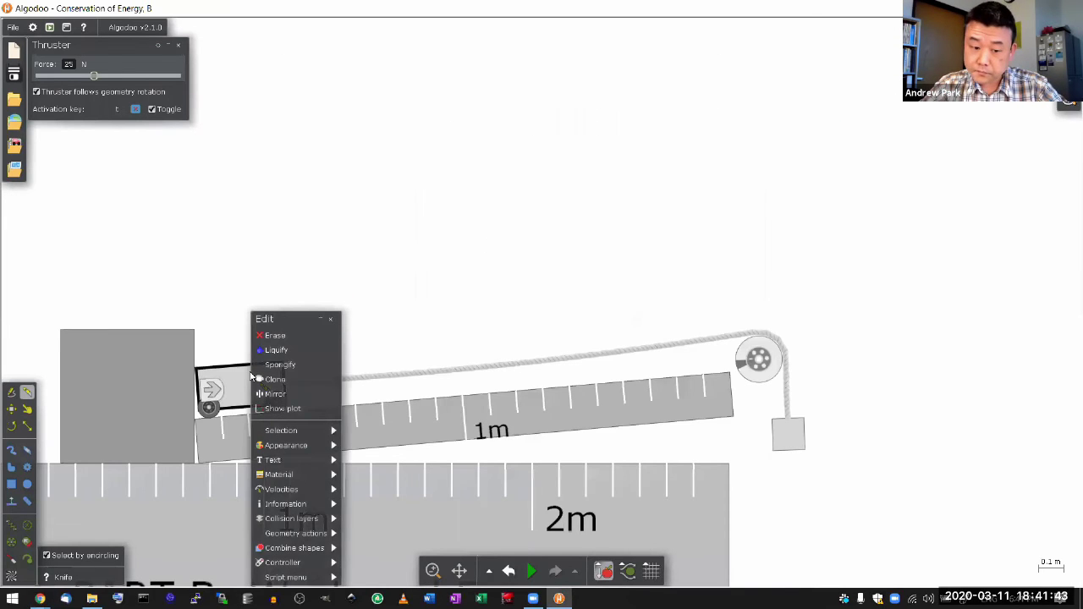
{"action": "left_click", "coordinate": [273, 410]}
{"action": "left_click_drag", "start_coordinate": [461, 188], "coordinate": [468, 29]}
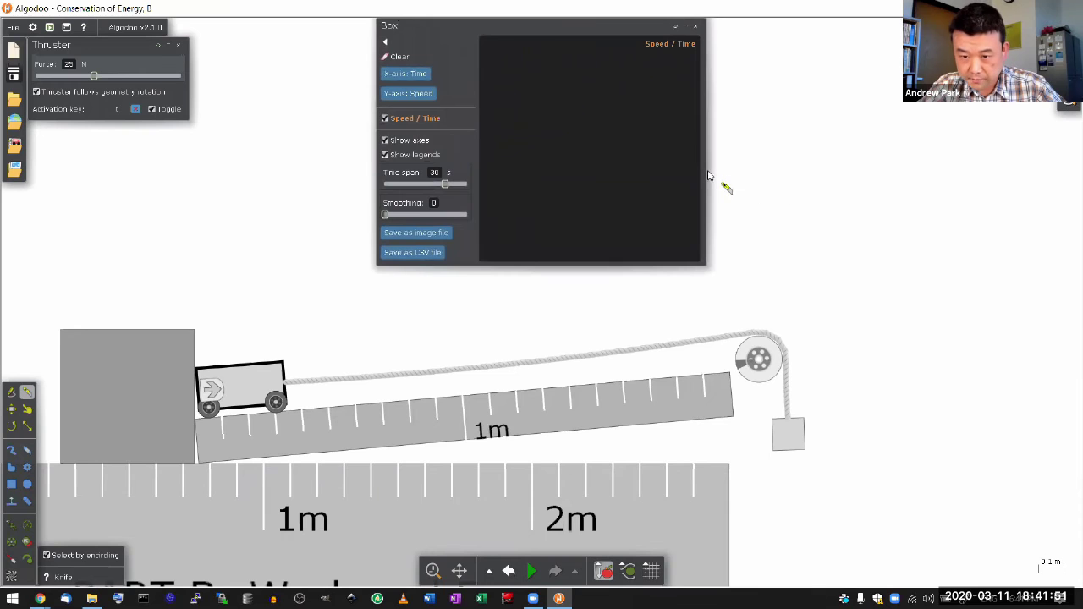
{"action": "left_click_drag", "start_coordinate": [707, 175], "coordinate": [1048, 182]}
Step: Review Q9's kinetic, potential and total energy graphs on the lab page, and return to Algodoo
{"action": "key", "text": "alt+Tab"}
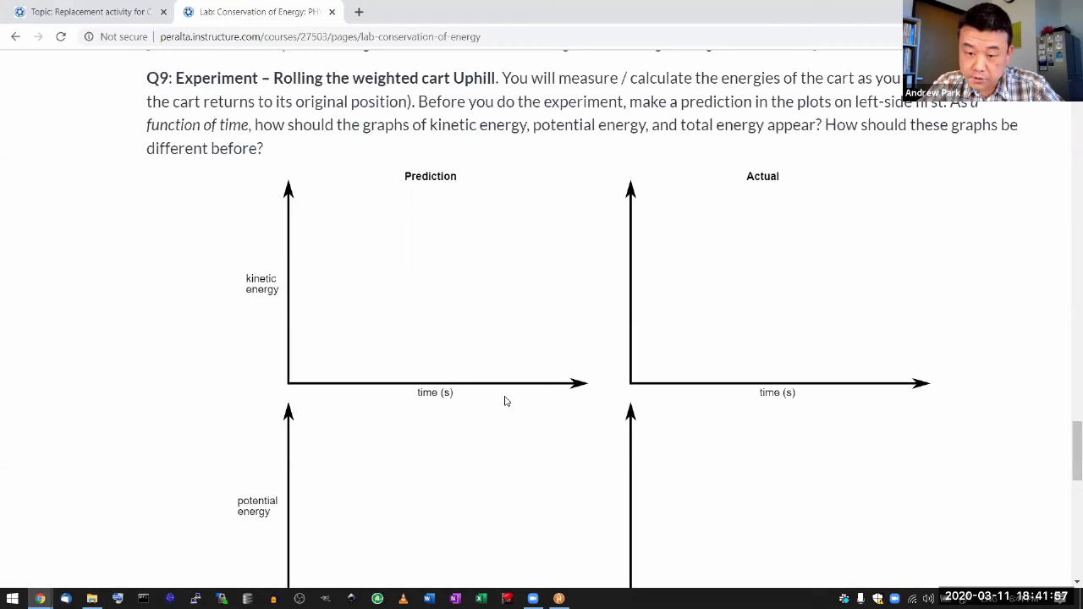
{"action": "scroll", "coordinate": [268, 293], "scroll_direction": "down", "scroll_amount": 2}
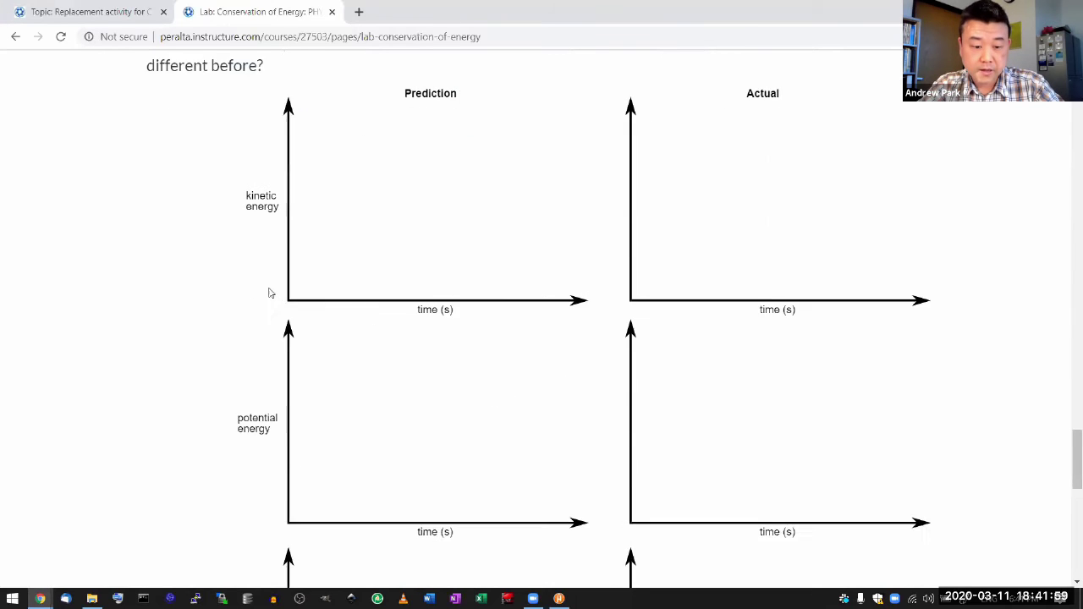
{"action": "scroll", "coordinate": [381, 334], "scroll_direction": "down", "scroll_amount": 2}
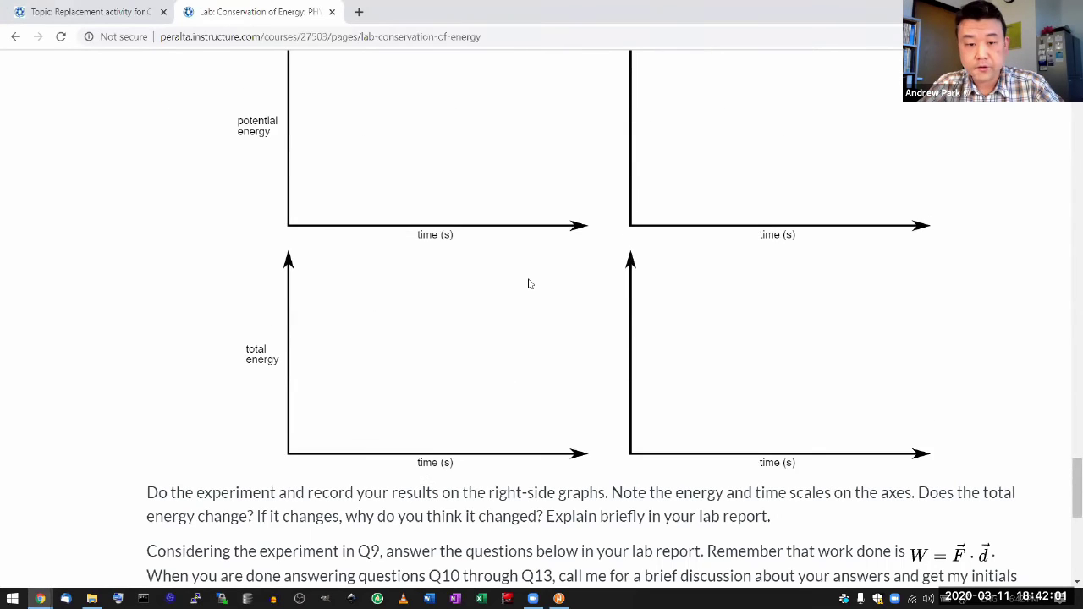
{"action": "scroll", "coordinate": [529, 283], "scroll_direction": "up", "scroll_amount": 3}
{"action": "scroll", "coordinate": [529, 283], "scroll_direction": "up", "scroll_amount": 2}
{"action": "key", "text": "alt+Tab"}
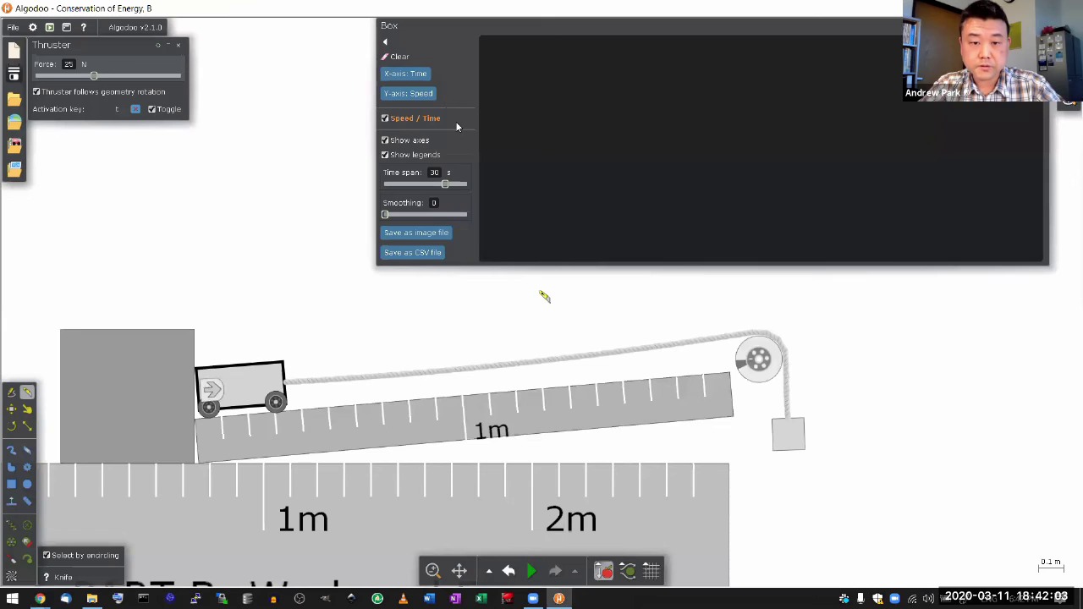
Step: Set the cart plot's Y-axis to Linear kinetic energy, Potential gravitational energy and Energy (sum)
{"action": "left_click", "coordinate": [409, 93]}
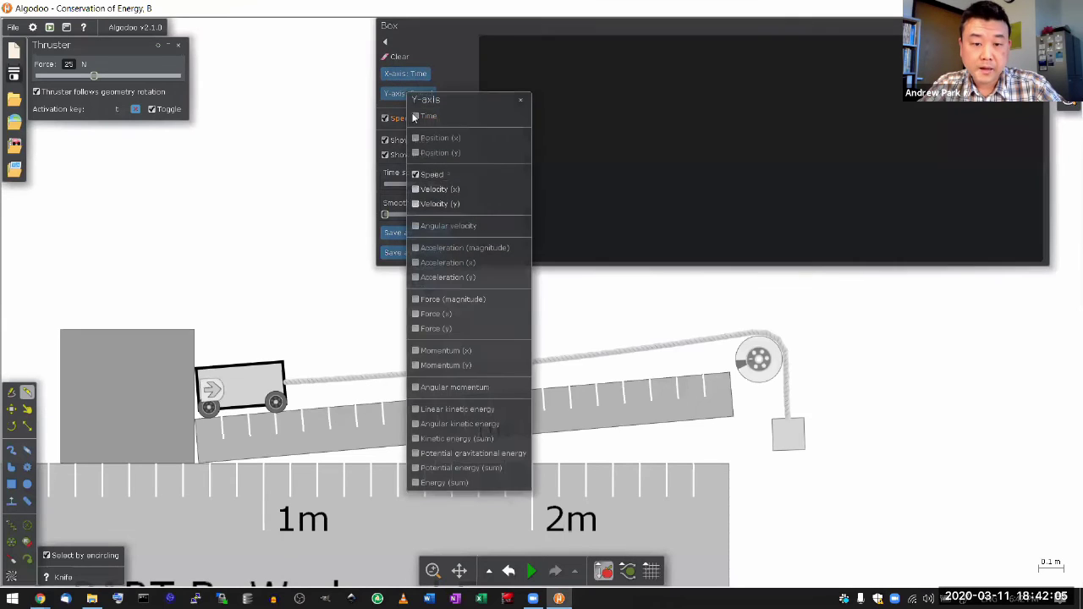
{"action": "left_click", "coordinate": [417, 409]}
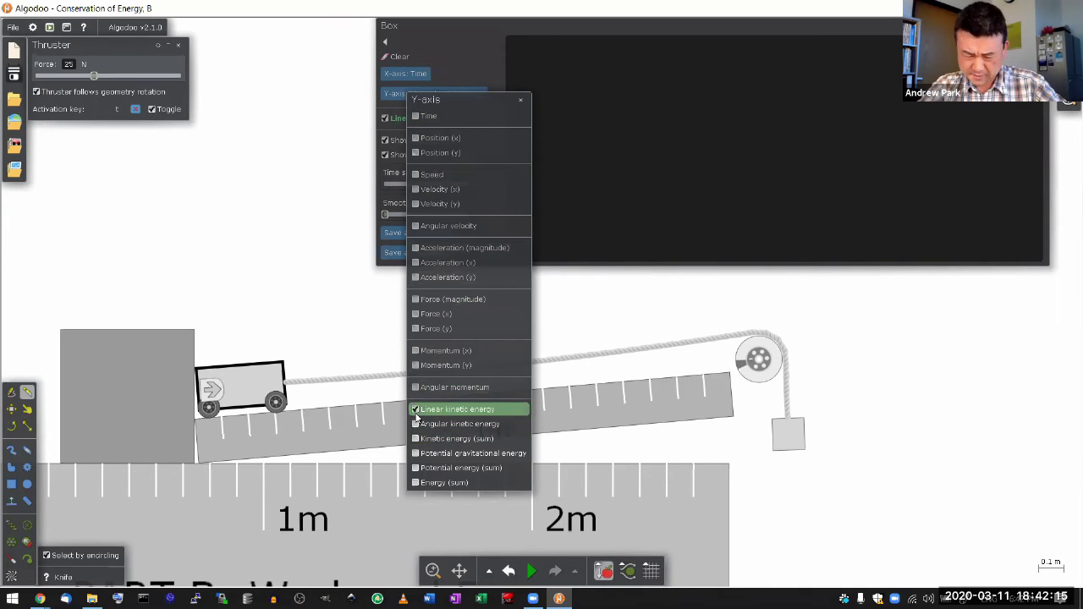
{"action": "left_click", "coordinate": [416, 456]}
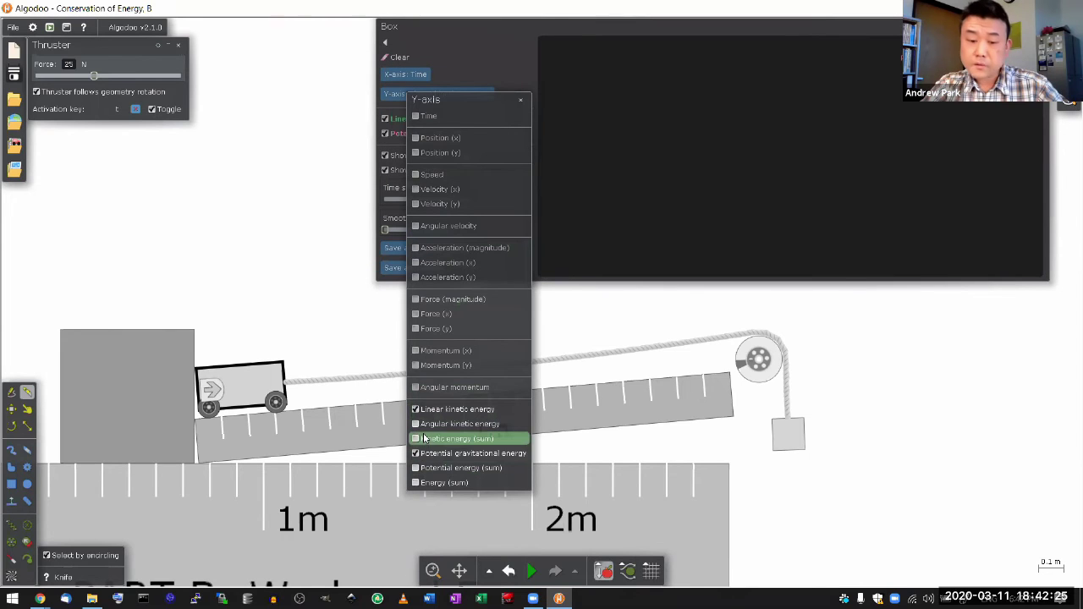
{"action": "left_click", "coordinate": [414, 483]}
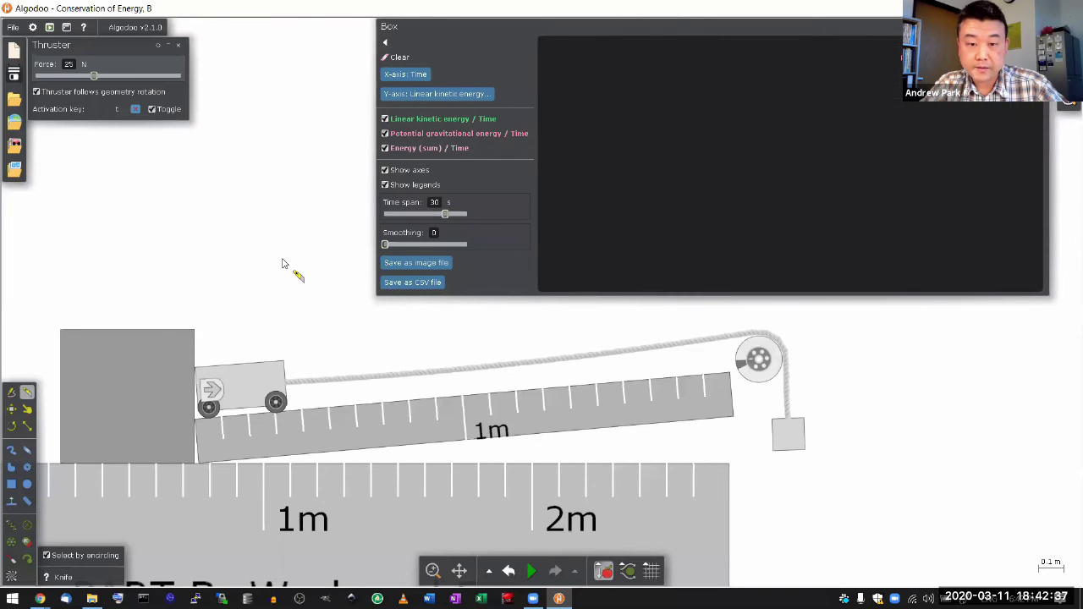
Step: Run the simulation briefly with the cart at rest, pause it, and clear the plot
{"action": "key", "text": "space"}
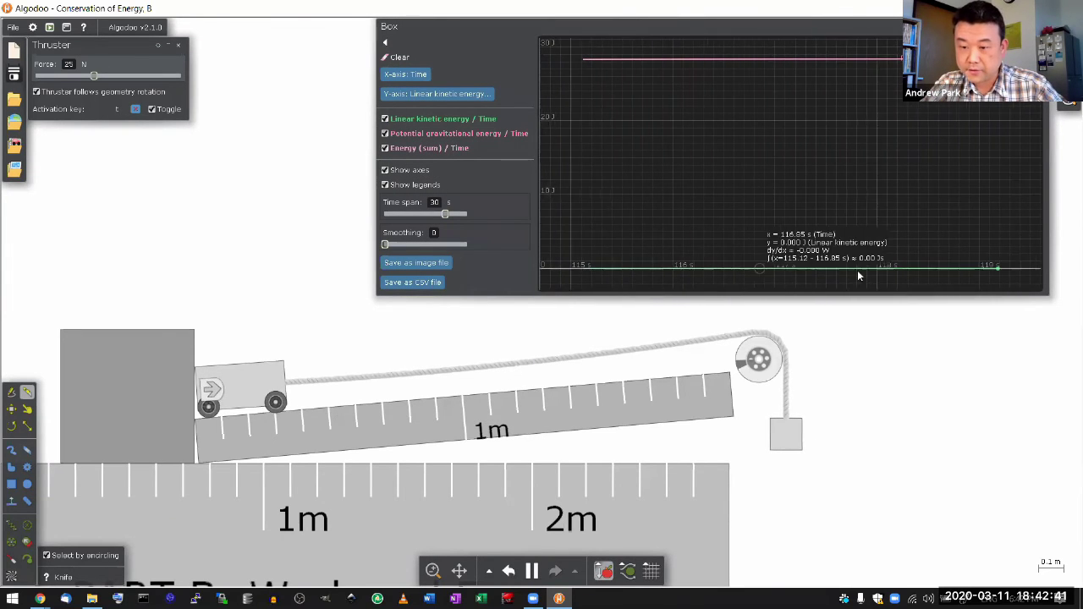
{"action": "key", "text": "space"}
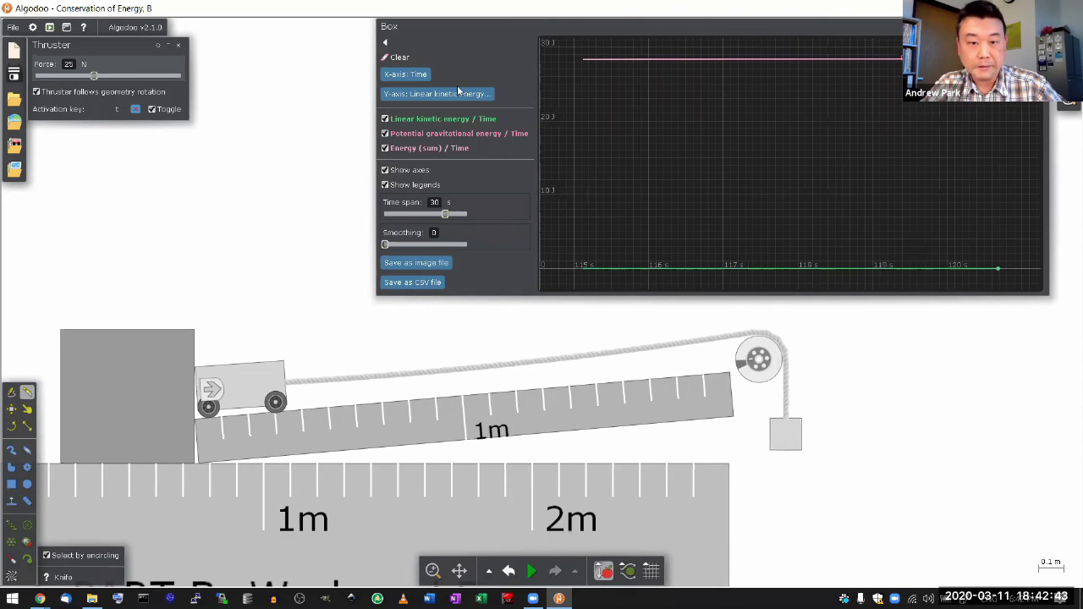
{"action": "left_click", "coordinate": [398, 56]}
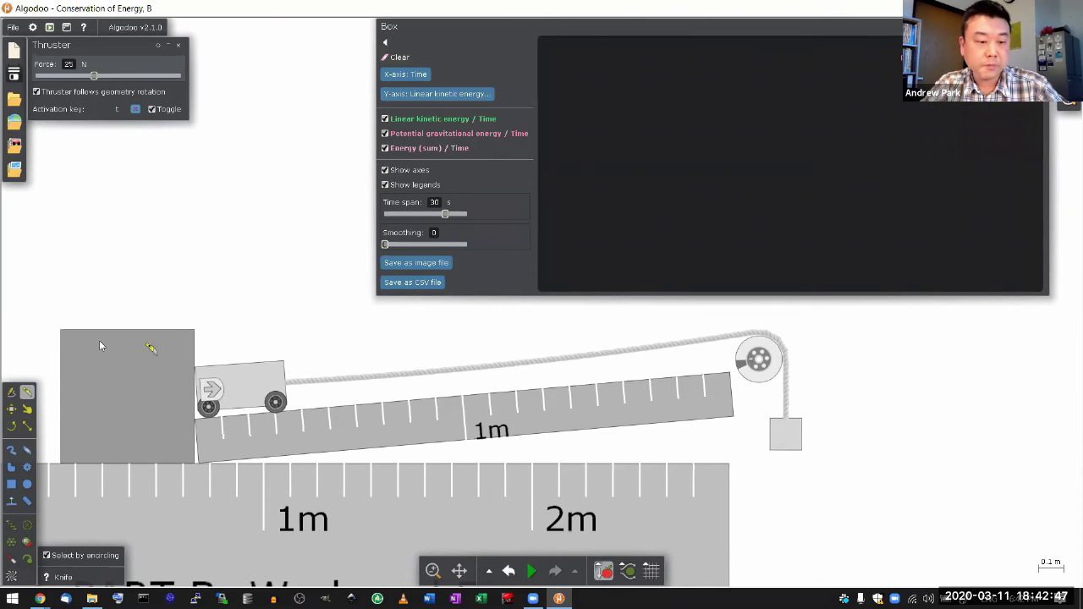
Step: Run the simulation with a brief thruster burst that rolls the cart uphill, and pause once it is back at its start
{"action": "left_click", "coordinate": [27, 409]}
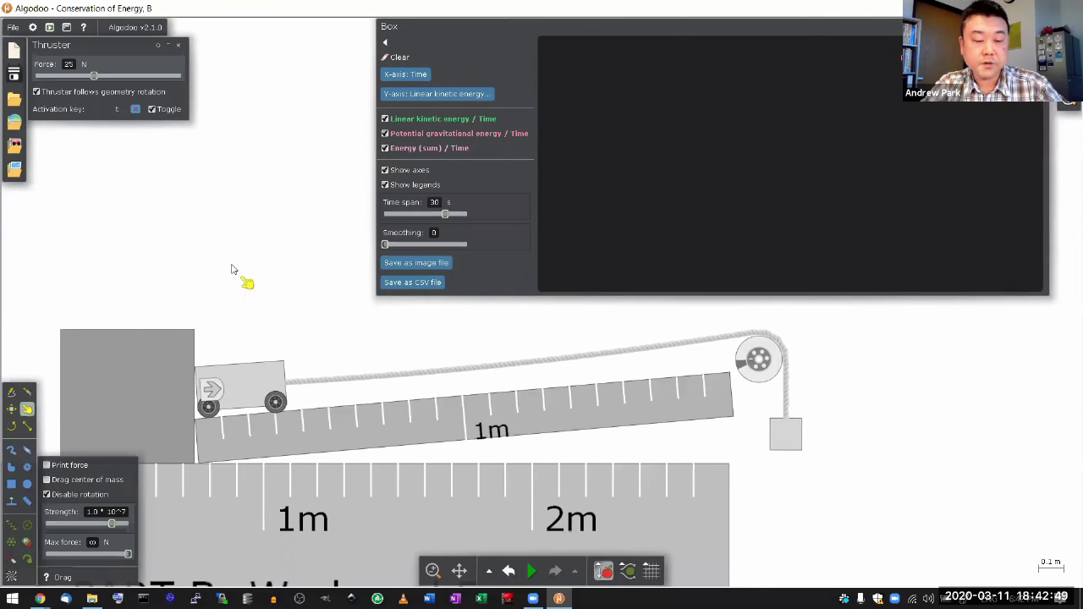
{"action": "left_click", "coordinate": [11, 410]}
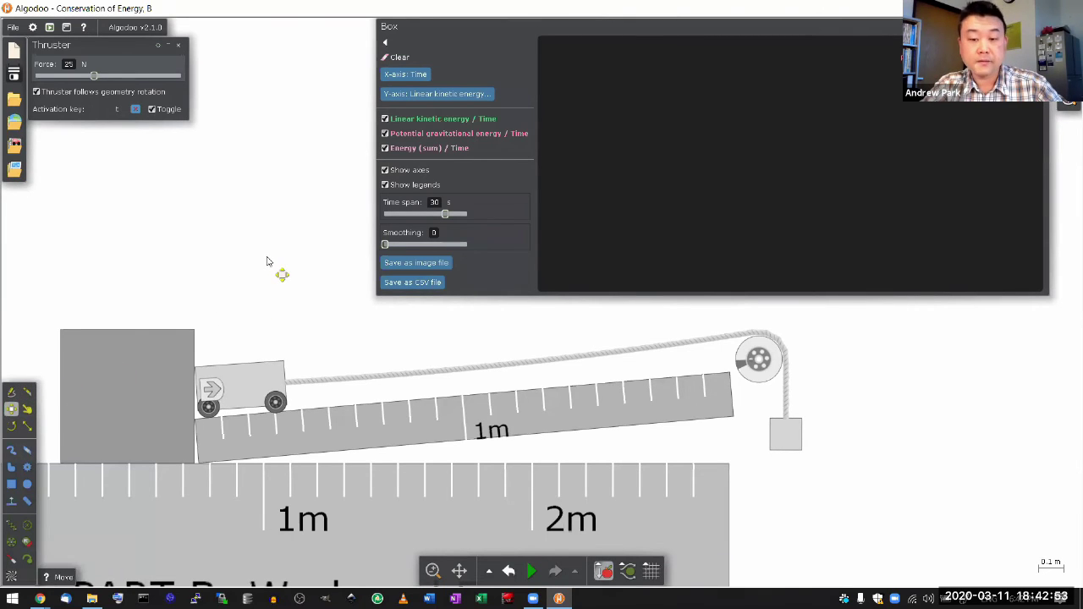
{"action": "key", "text": "space"}
{"action": "key", "text": "k"}
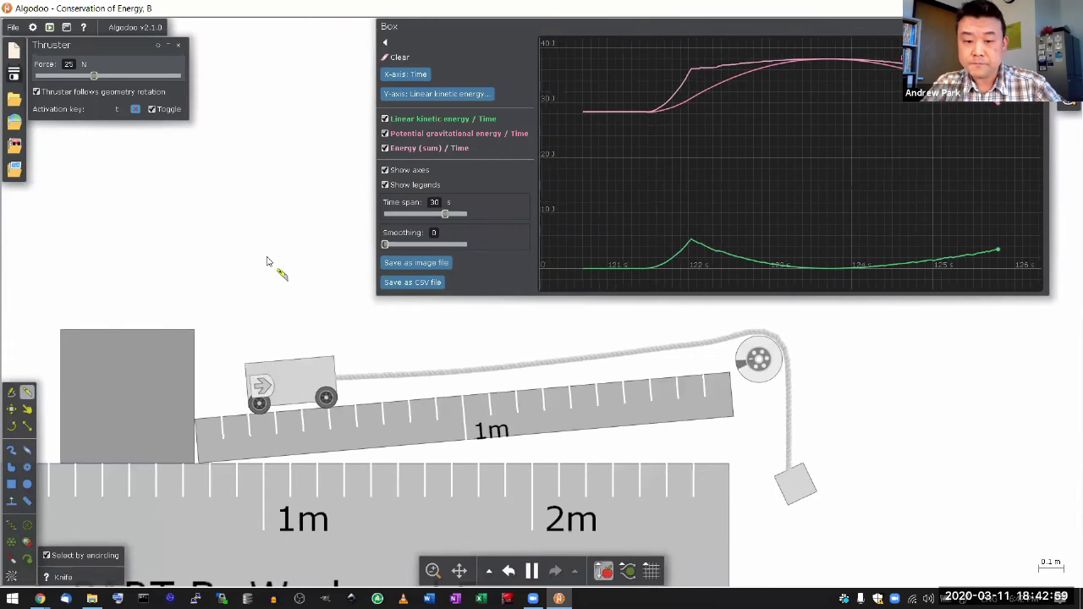
{"action": "key", "text": "space"}
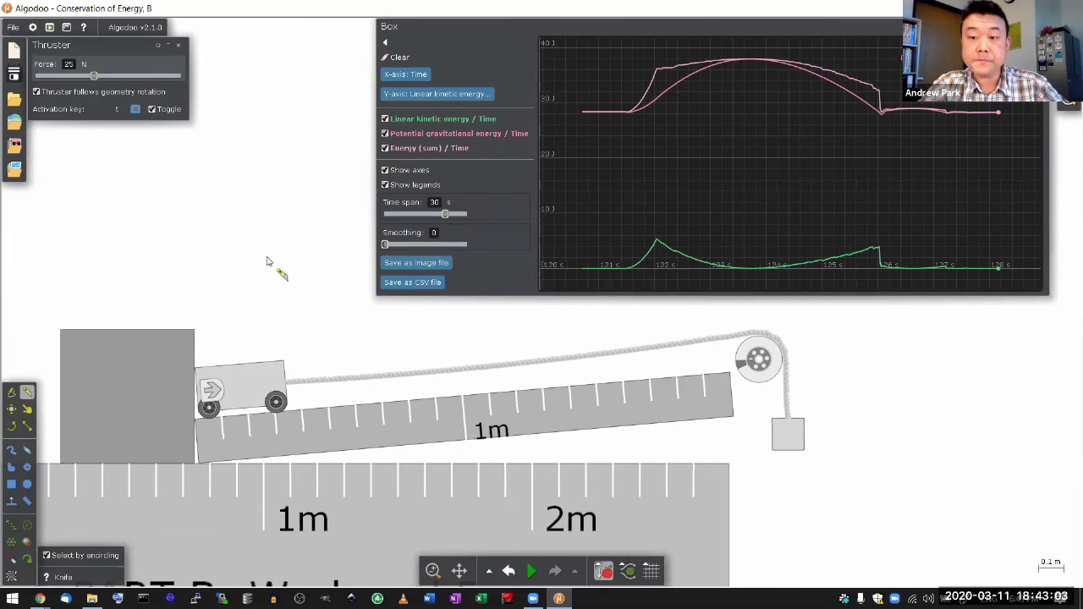
Step: Examine the recorded energy curves, isolating Linear kinetic energy, Potential gravitational energy and Energy (sum) in turn
{"action": "mouse_move", "coordinate": [582, 203]}
{"action": "left_mouse_down"}
{"action": "mouse_move", "coordinate": [834, 127]}
{"action": "mouse_move", "coordinate": [685, 46]}
{"action": "mouse_move", "coordinate": [678, 204]}
{"action": "mouse_move", "coordinate": [708, 218]}
{"action": "mouse_move", "coordinate": [637, 208]}
{"action": "mouse_move", "coordinate": [857, 162]}
{"action": "mouse_move", "coordinate": [836, 68]}
{"action": "left_mouse_up"}
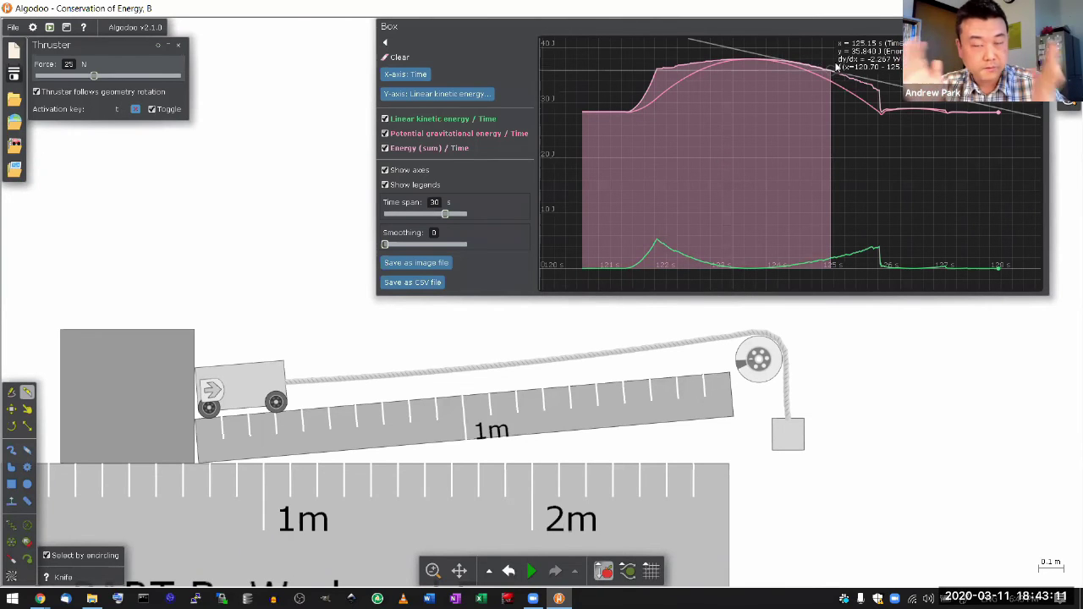
{"action": "left_click_drag", "start_coordinate": [836, 68], "coordinate": [689, 173]}
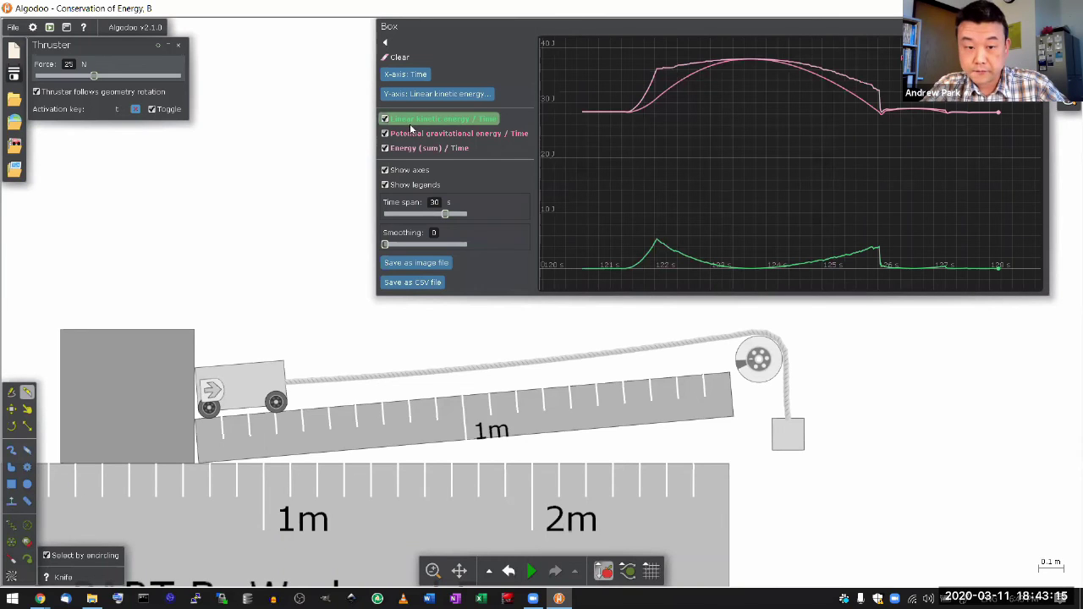
{"action": "left_click", "coordinate": [385, 149]}
{"action": "left_click", "coordinate": [385, 134]}
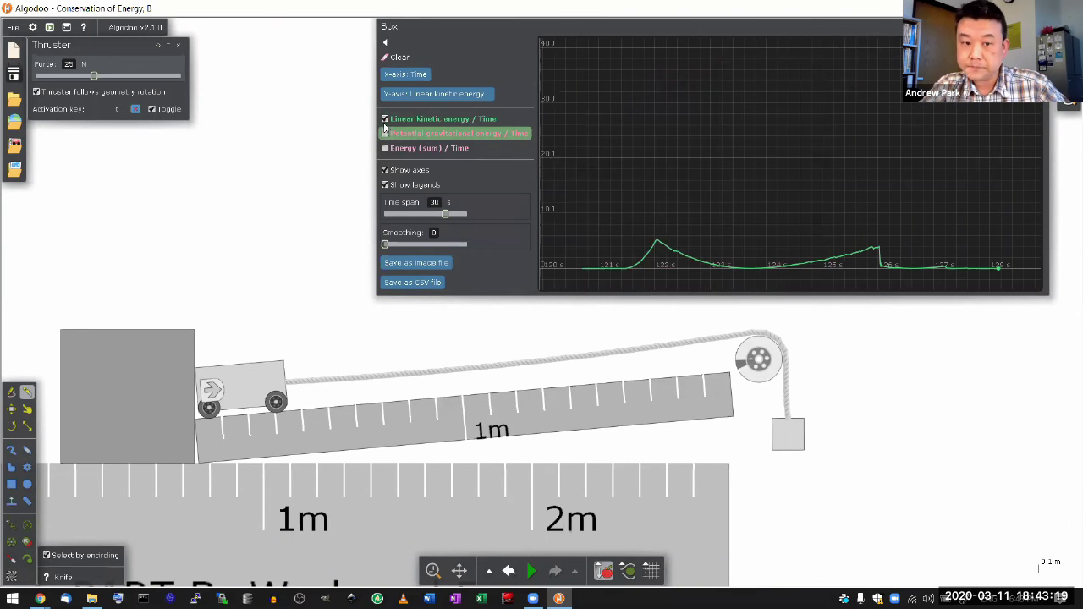
{"action": "left_click", "coordinate": [385, 118]}
{"action": "left_click", "coordinate": [385, 135]}
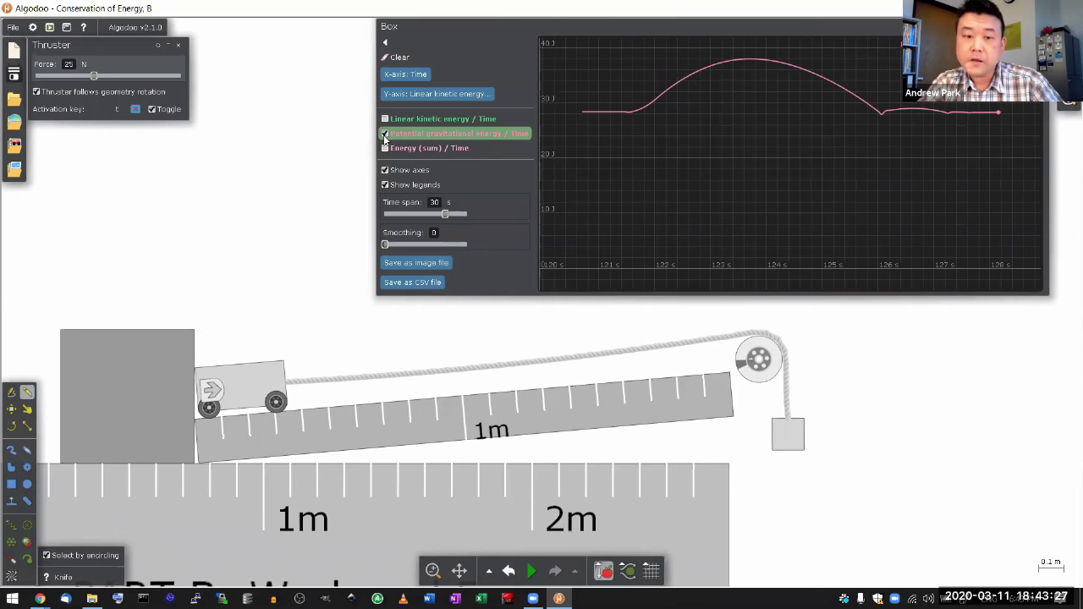
{"action": "left_click", "coordinate": [385, 134]}
{"action": "left_click", "coordinate": [385, 148]}
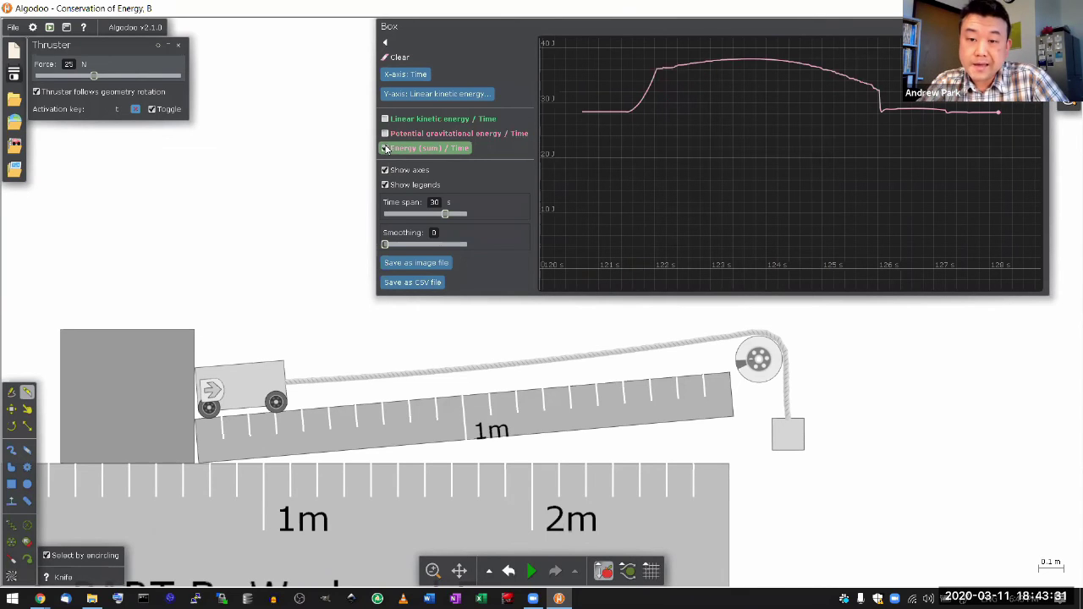
{"action": "left_click_drag", "start_coordinate": [590, 66], "coordinate": [858, 82]}
{"action": "left_click", "coordinate": [590, 114]}
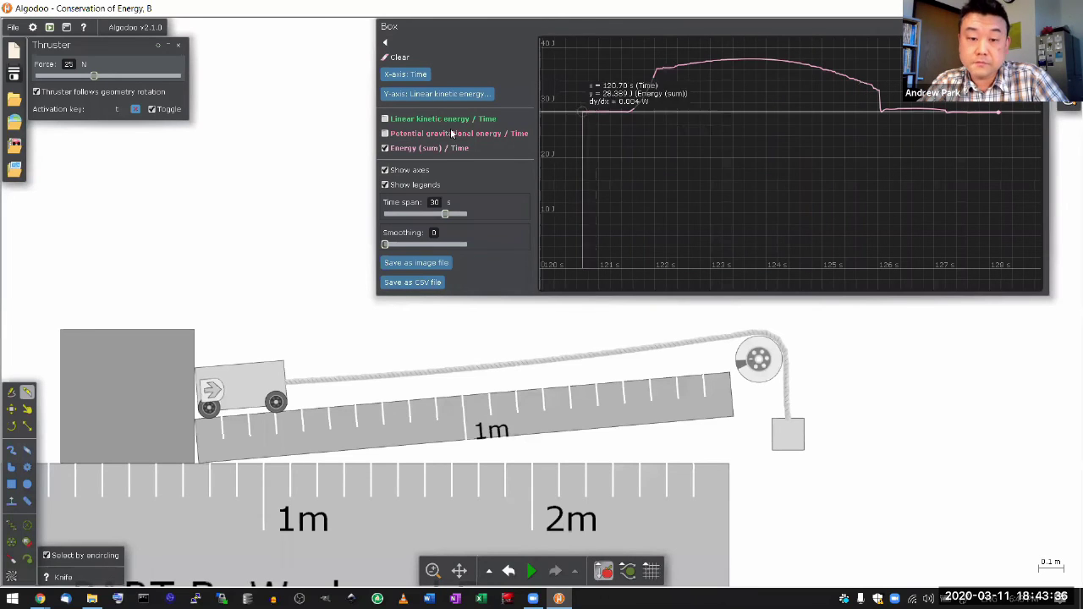
Step: Show the kinetic and potential energy curves again and compare them with the total energy curve
{"action": "left_click", "coordinate": [388, 121]}
{"action": "left_click", "coordinate": [386, 134]}
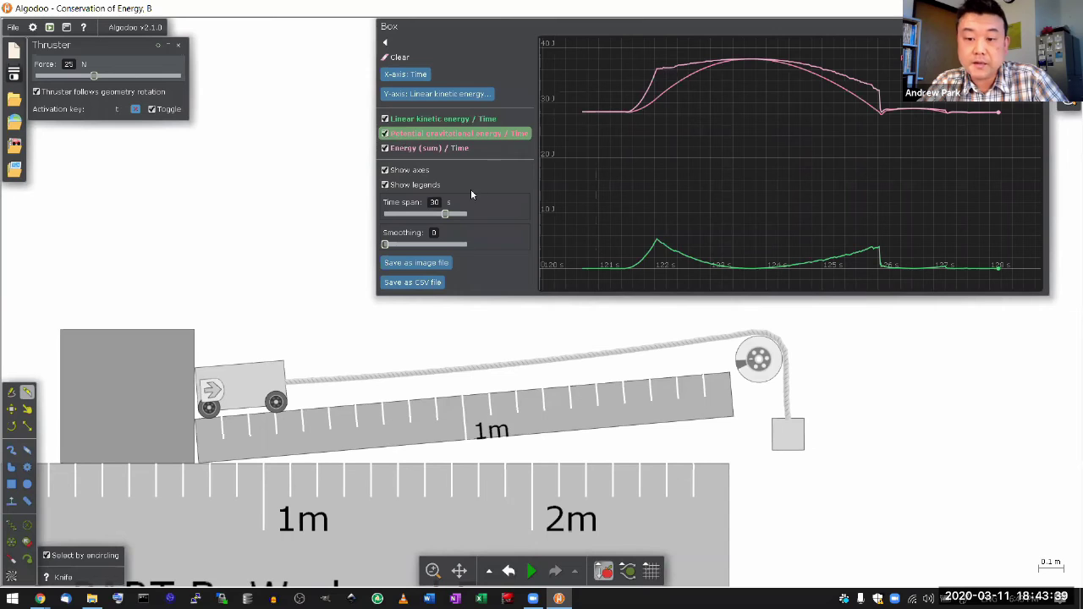
{"action": "mouse_move", "coordinate": [651, 252]}
{"action": "left_mouse_down"}
{"action": "mouse_move", "coordinate": [766, 278]}
{"action": "mouse_move", "coordinate": [836, 273]}
{"action": "mouse_move", "coordinate": [669, 89]}
{"action": "mouse_move", "coordinate": [734, 79]}
{"action": "mouse_move", "coordinate": [818, 92]}
{"action": "mouse_move", "coordinate": [844, 108]}
{"action": "mouse_move", "coordinate": [806, 158]}
{"action": "left_mouse_up"}
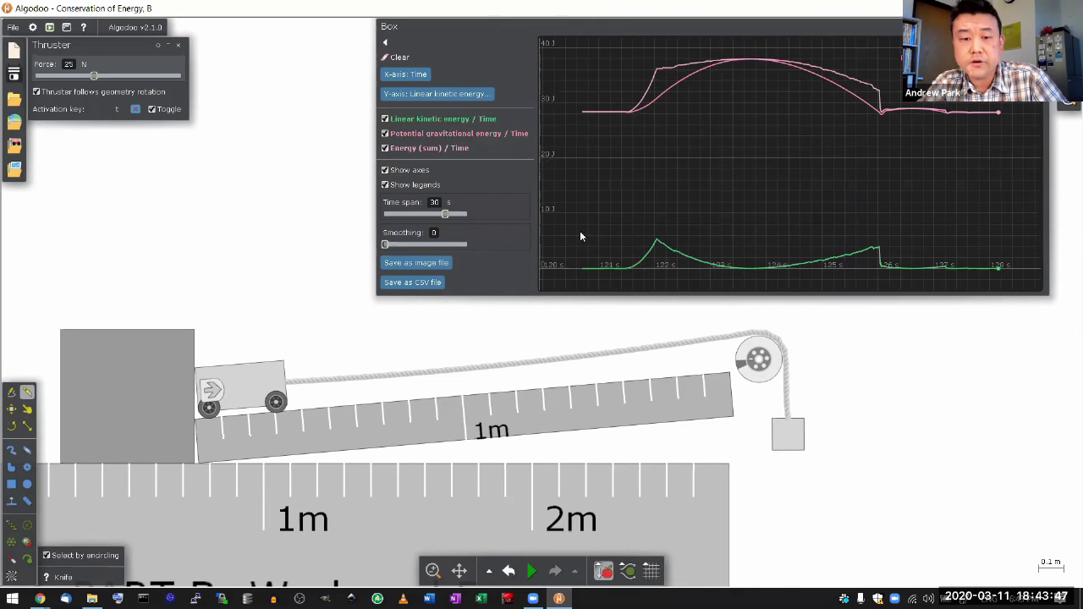
{"action": "left_click_drag", "start_coordinate": [672, 159], "coordinate": [558, 137]}
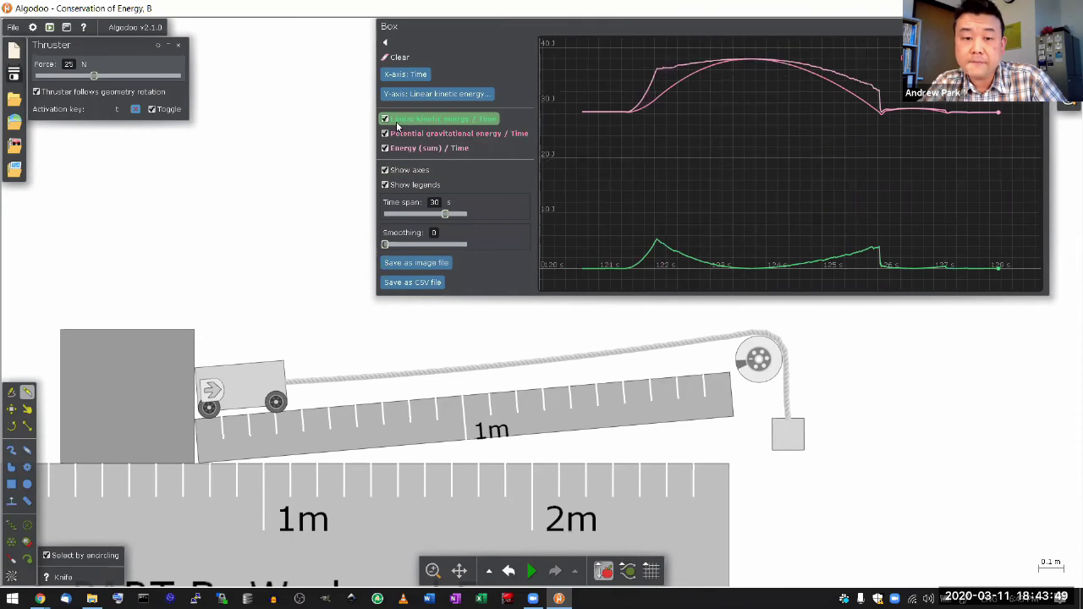
Step: Isolate the Energy (sum) curve to trace its rise and fall, and restore the kinetic and potential curves
{"action": "left_click", "coordinate": [385, 120]}
{"action": "left_click", "coordinate": [385, 133]}
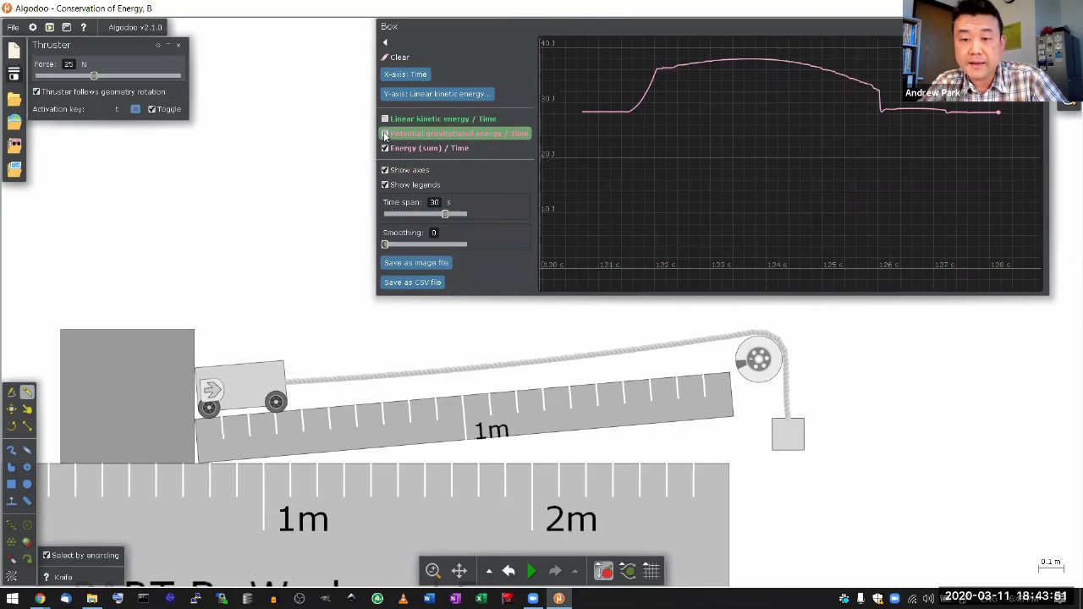
{"action": "mouse_move", "coordinate": [667, 108]}
{"action": "left_mouse_down"}
{"action": "mouse_move", "coordinate": [694, 84]}
{"action": "mouse_move", "coordinate": [756, 74]}
{"action": "mouse_move", "coordinate": [855, 85]}
{"action": "left_mouse_up"}
{"action": "left_click", "coordinate": [385, 120]}
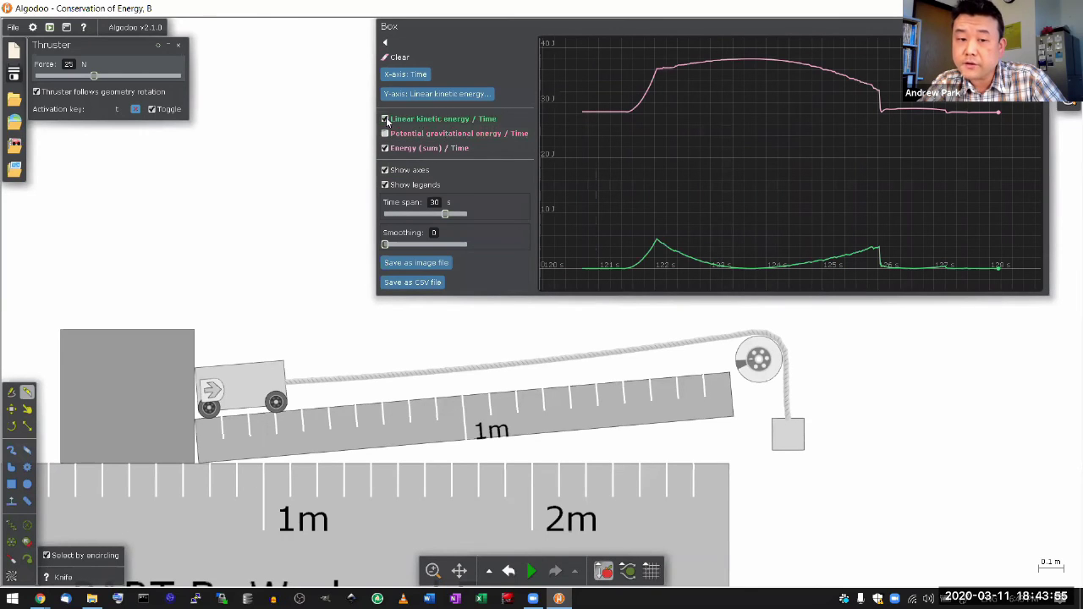
{"action": "left_click", "coordinate": [386, 133]}
{"action": "mouse_move", "coordinate": [578, 256]}
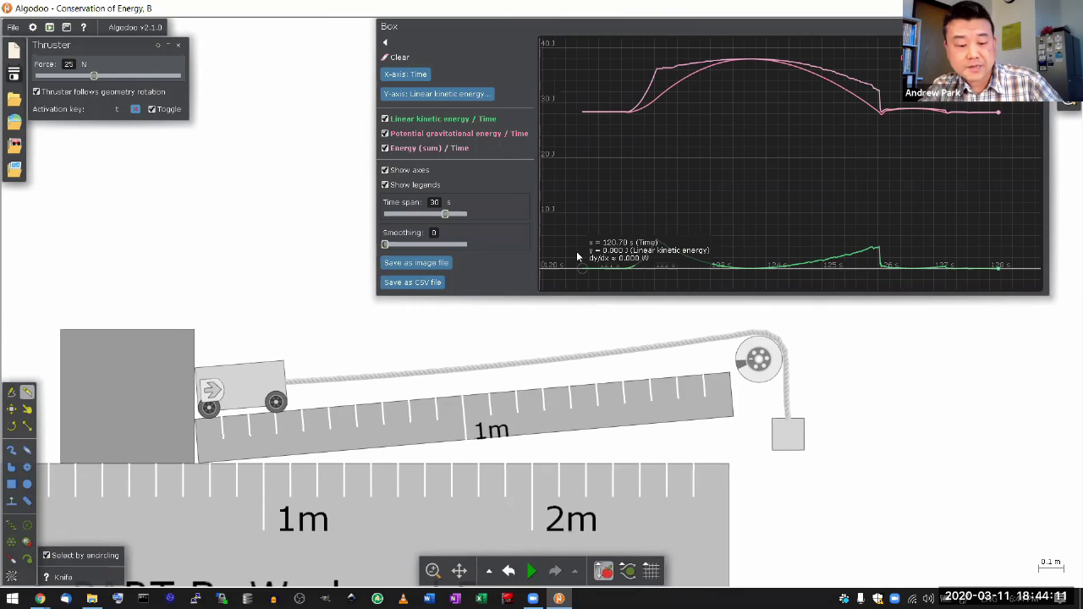
Step: Read Q9's recording instructions and questions Q10 to Q12 on the lab page, rechecking the energy plot in Algodoo against the blank graphs
{"action": "key", "text": "alt+Tab"}
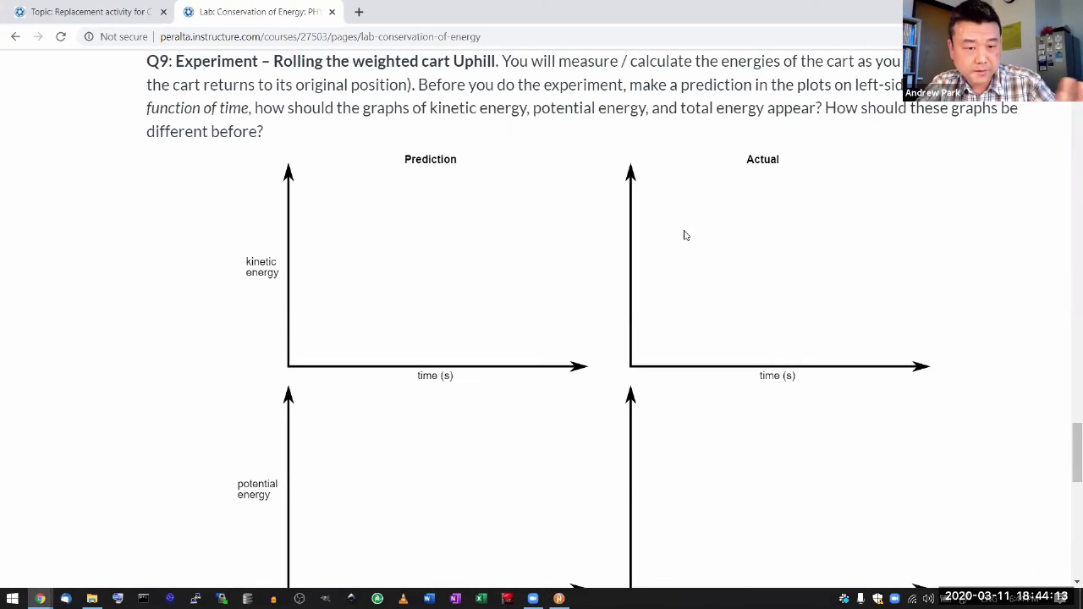
{"action": "scroll", "coordinate": [491, 218], "scroll_direction": "down", "scroll_amount": 6}
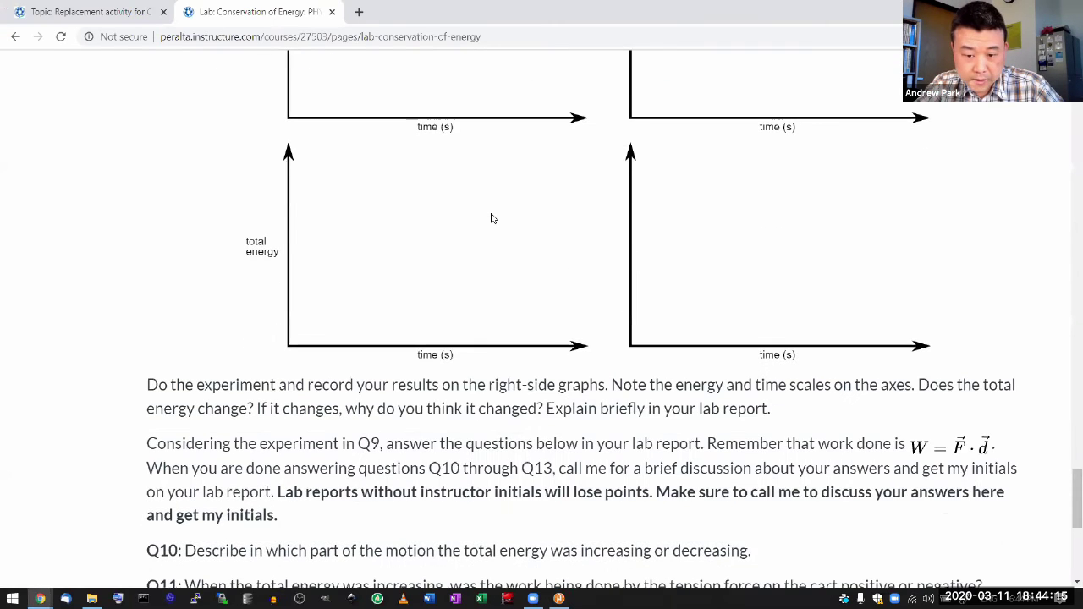
{"action": "scroll", "coordinate": [491, 219], "scroll_direction": "down", "scroll_amount": 3}
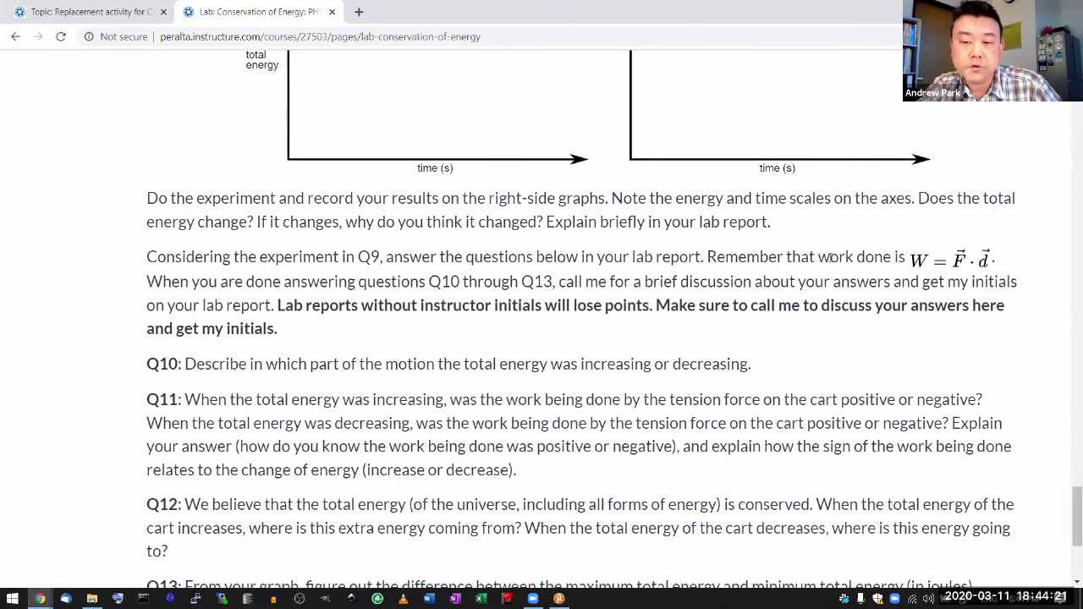
{"action": "left_click_drag", "start_coordinate": [854, 257], "coordinate": [816, 260]}
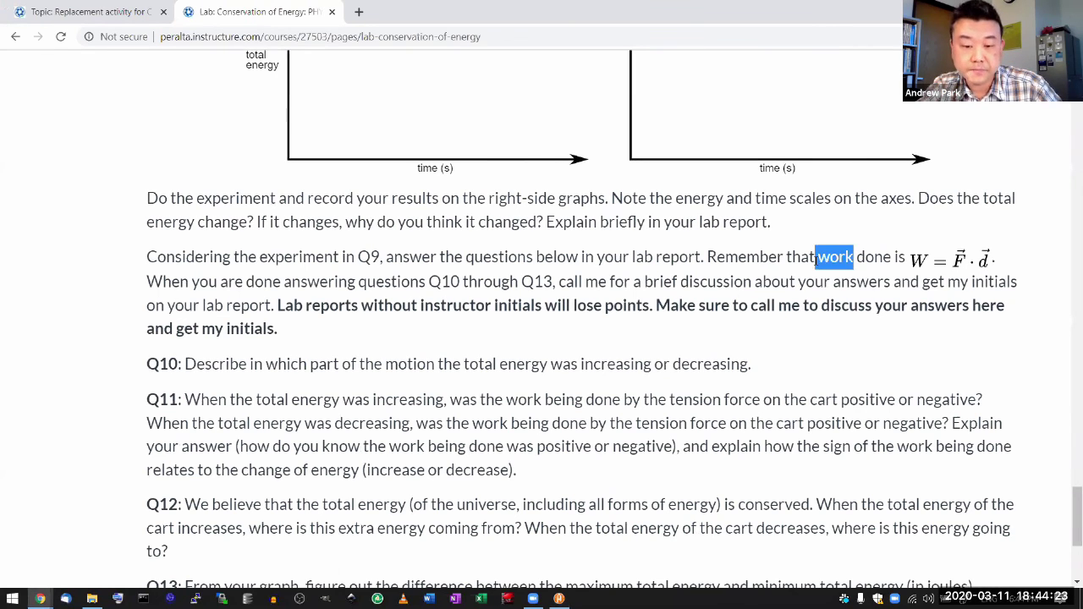
{"action": "scroll", "coordinate": [691, 313], "scroll_direction": "up", "scroll_amount": 8}
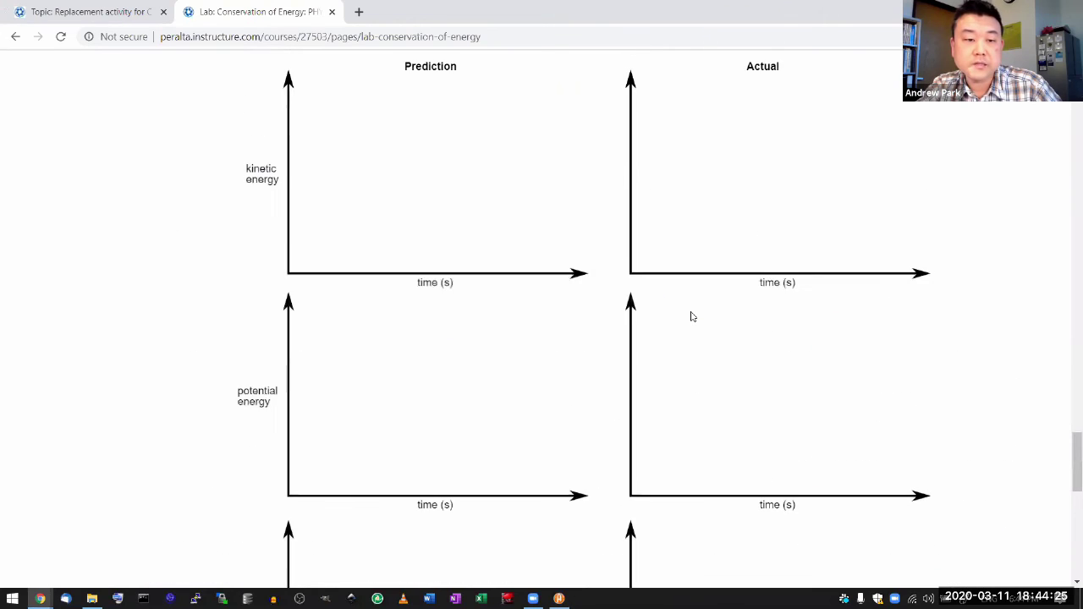
{"action": "scroll", "coordinate": [691, 316], "scroll_direction": "down", "scroll_amount": 2}
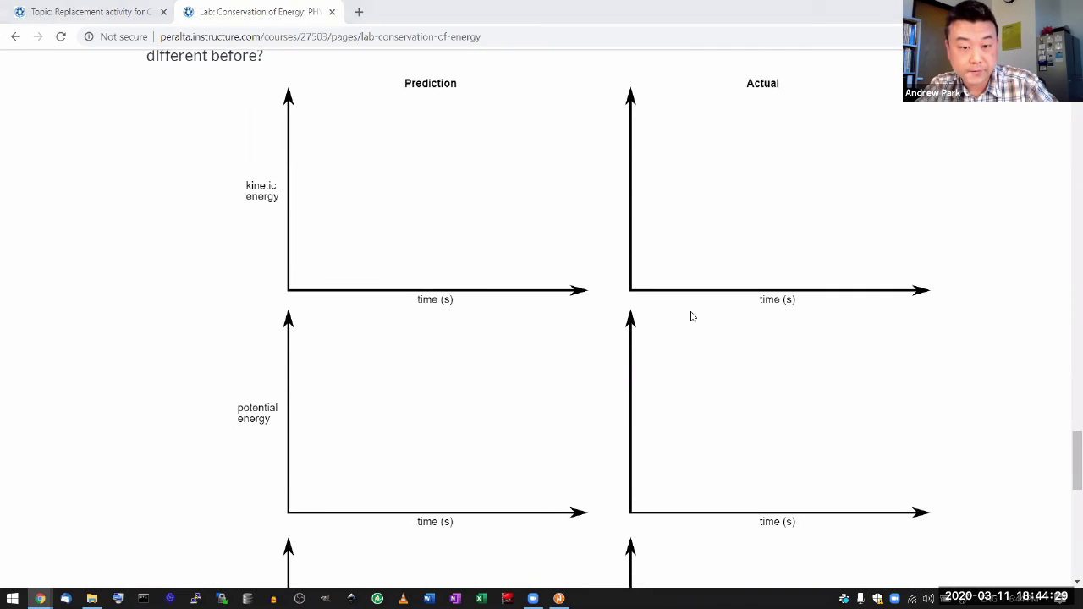
{"action": "key", "text": "alt+Tab"}
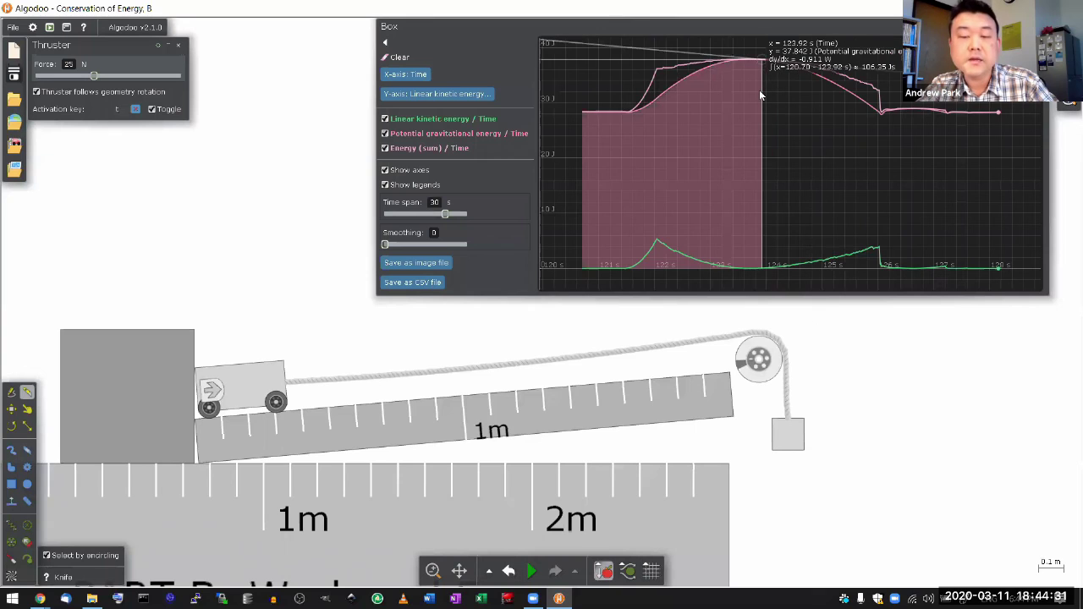
{"action": "key", "text": "alt+Tab"}
{"action": "scroll", "coordinate": [618, 294], "scroll_direction": "down", "scroll_amount": 5}
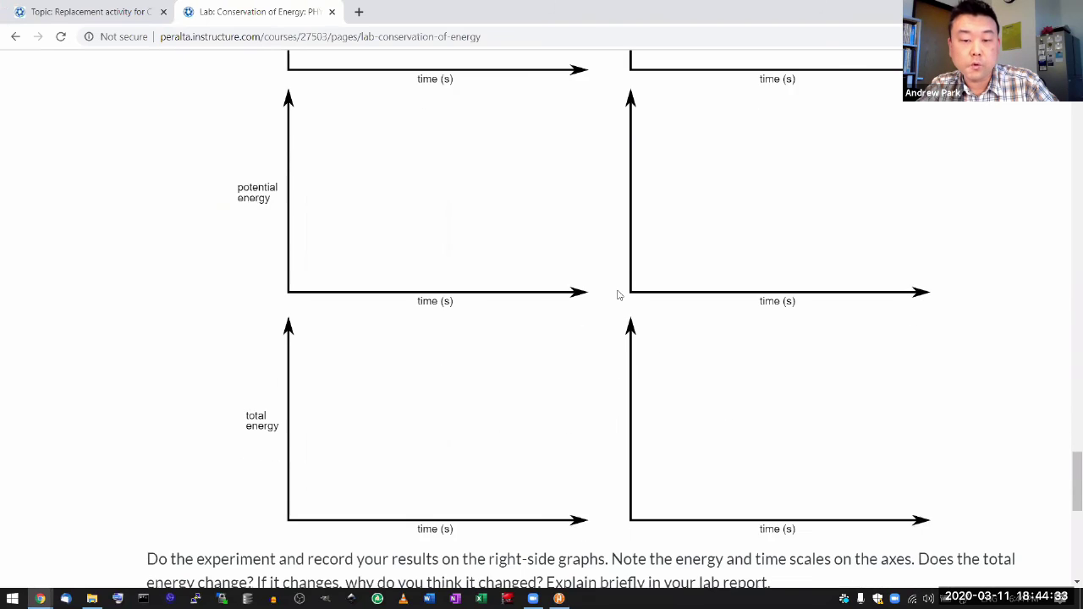
Step: Read questions Q10 to Q13 below the blank graphs on the lab page, highlighting the text of Q10 through Q12
{"action": "scroll", "coordinate": [618, 295], "scroll_direction": "down", "scroll_amount": 2}
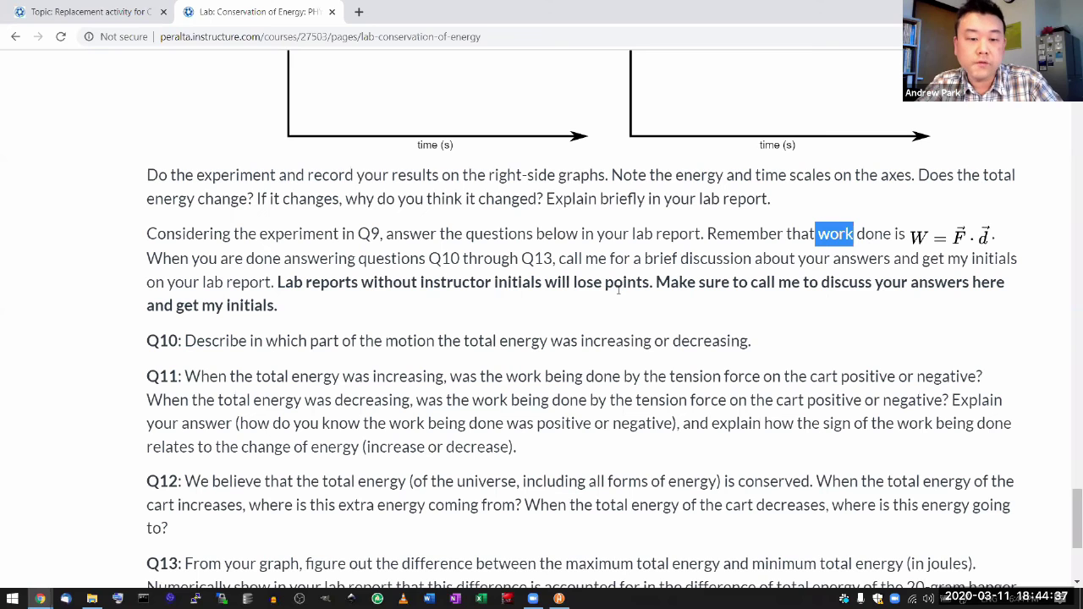
{"action": "scroll", "coordinate": [446, 413], "scroll_direction": "down", "scroll_amount": 2}
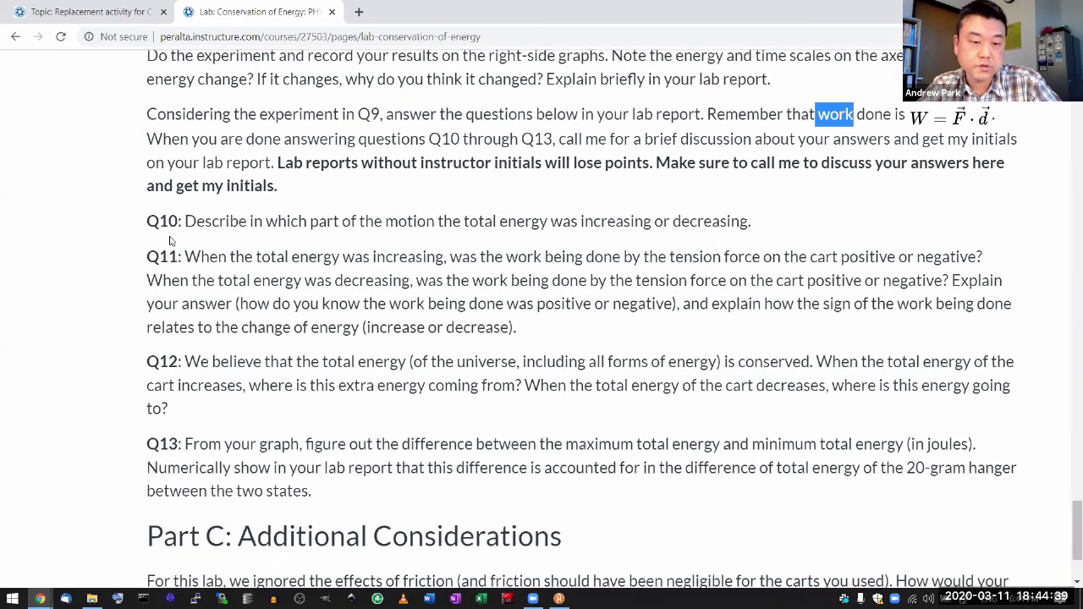
{"action": "left_click_drag", "start_coordinate": [160, 221], "coordinate": [322, 419]}
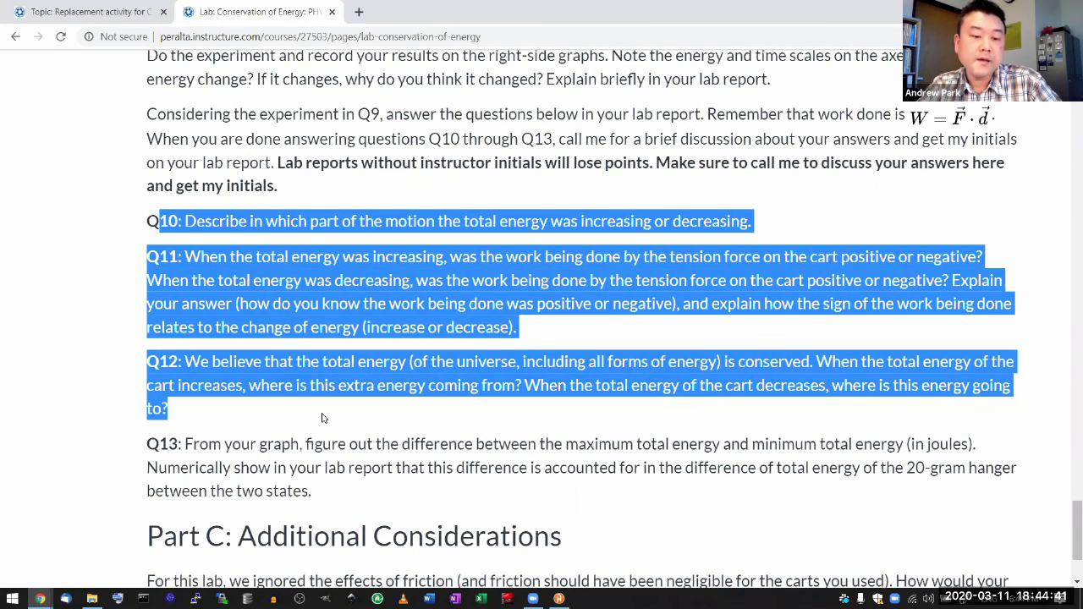
{"action": "left_click", "coordinate": [322, 418]}
Step: Switch to Algodoo, reset the recorded run and rerun the weighted cart uphill to plot its energies again, pausing once it has returned
{"action": "key", "text": "alt+Tab"}
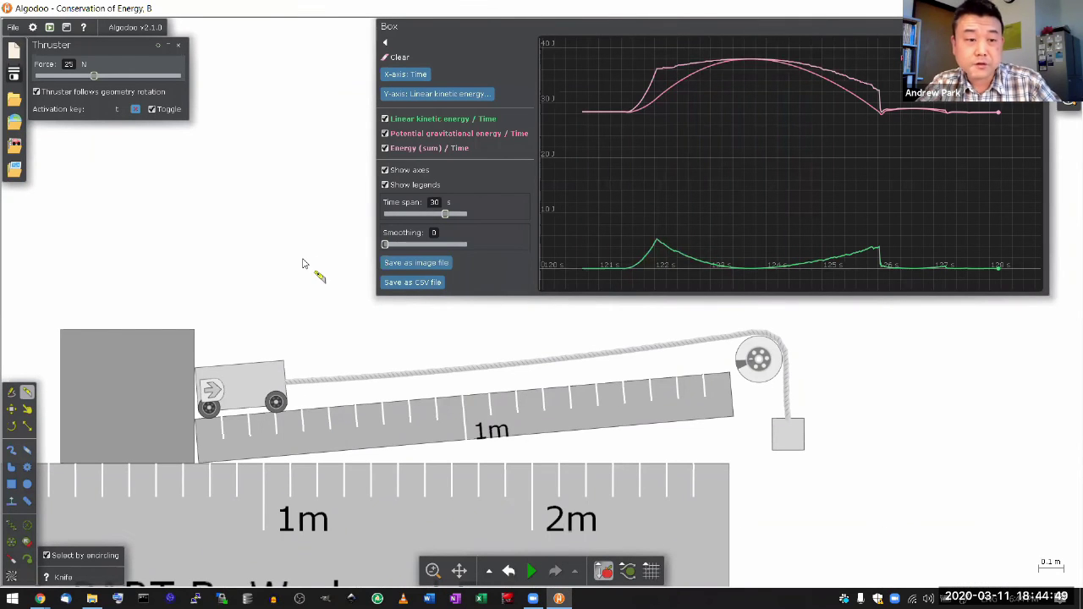
{"action": "left_click", "coordinate": [11, 409]}
{"action": "key", "text": "space"}
{"action": "key", "text": "space"}
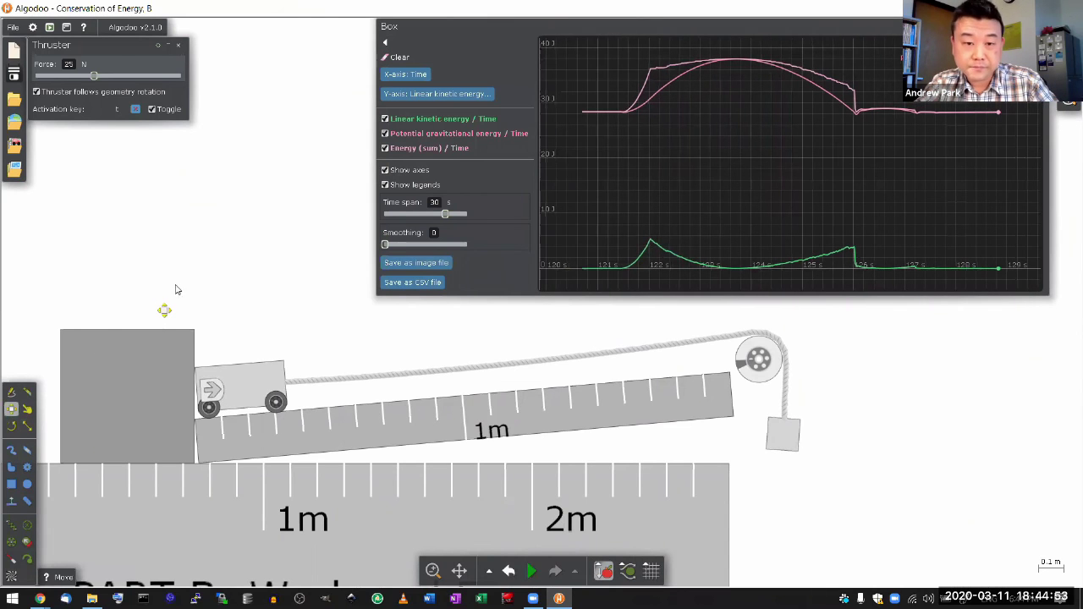
{"action": "key", "text": "ctrl+z"}
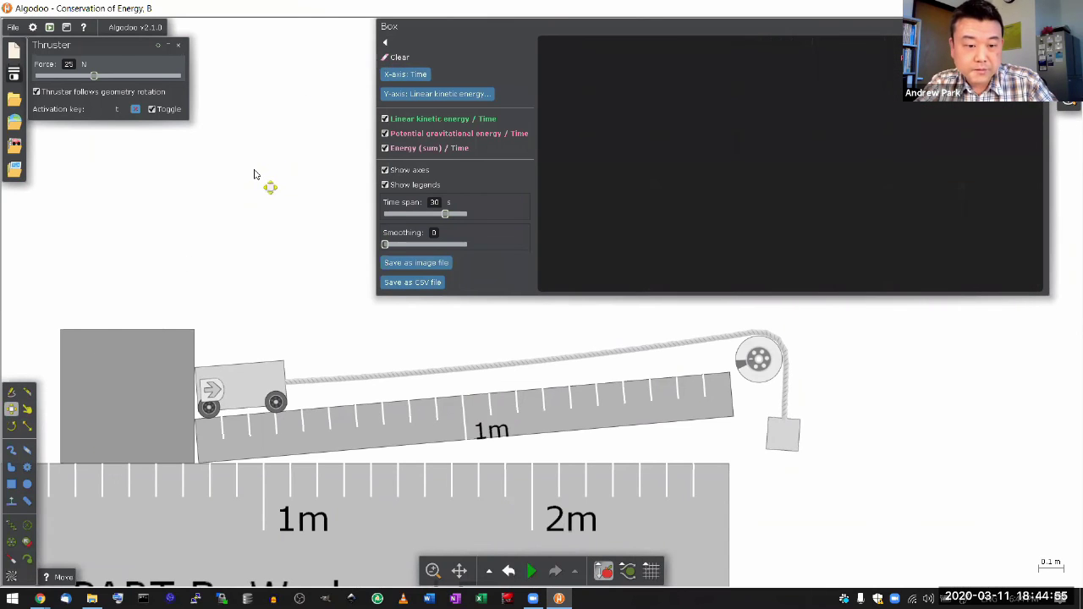
{"action": "key", "text": "space"}
{"action": "key", "text": "k"}
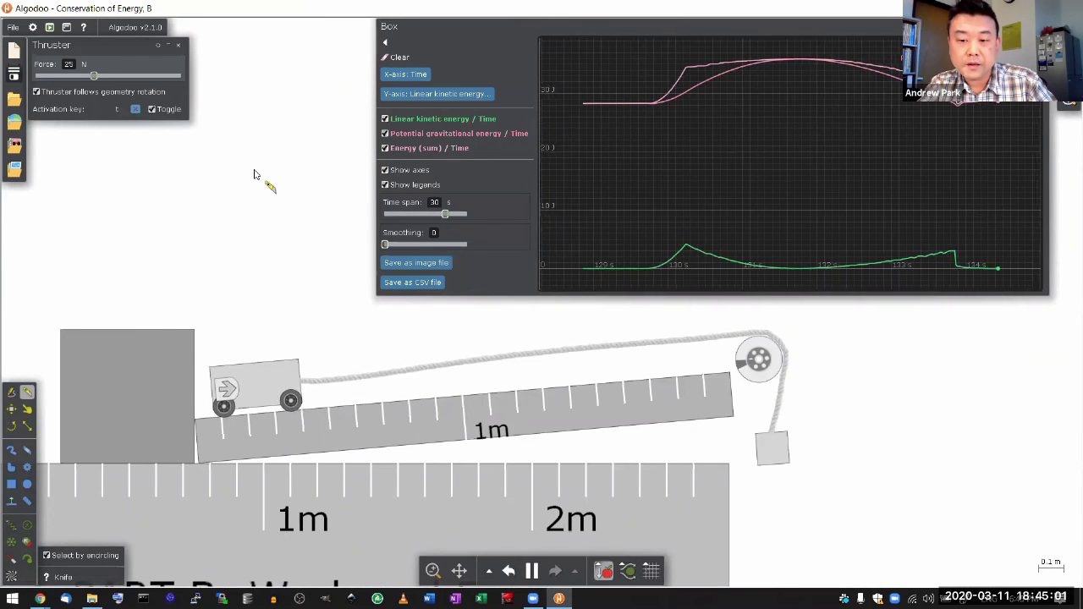
{"action": "key", "text": "space"}
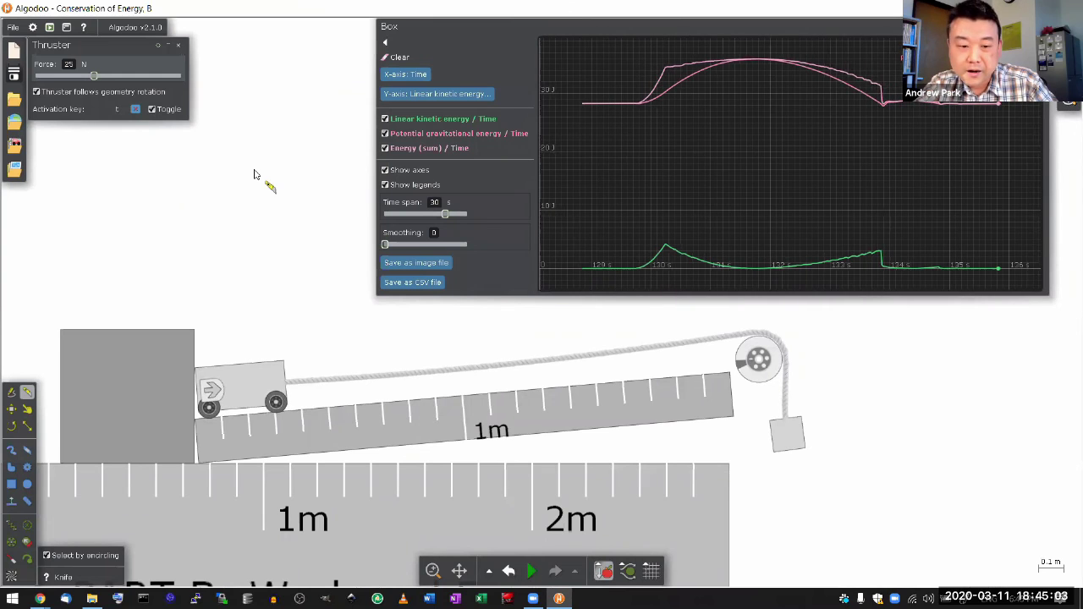
Step: Trace the linear kinetic energy curve on the plot, check the cart's edit options, and let the simulation run briefly before pausing it
{"action": "mouse_move", "coordinate": [588, 182]}
{"action": "left_mouse_down"}
{"action": "mouse_move", "coordinate": [689, 63]}
{"action": "mouse_move", "coordinate": [821, 65]}
{"action": "mouse_move", "coordinate": [857, 76]}
{"action": "mouse_move", "coordinate": [867, 127]}
{"action": "mouse_move", "coordinate": [796, 231]}
{"action": "left_mouse_up"}
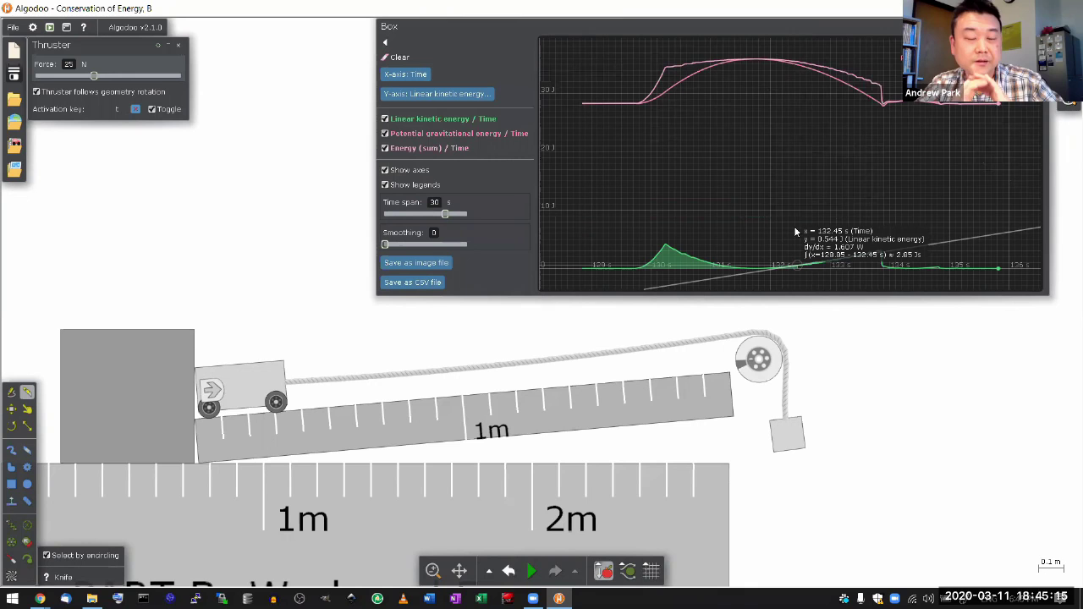
{"action": "mouse_move", "coordinate": [796, 231]}
{"action": "left_mouse_down"}
{"action": "mouse_move", "coordinate": [694, 150]}
{"action": "mouse_move", "coordinate": [756, 89]}
{"action": "mouse_move", "coordinate": [910, 64]}
{"action": "mouse_move", "coordinate": [704, 198]}
{"action": "left_mouse_up"}
{"action": "right_click", "coordinate": [252, 376]}
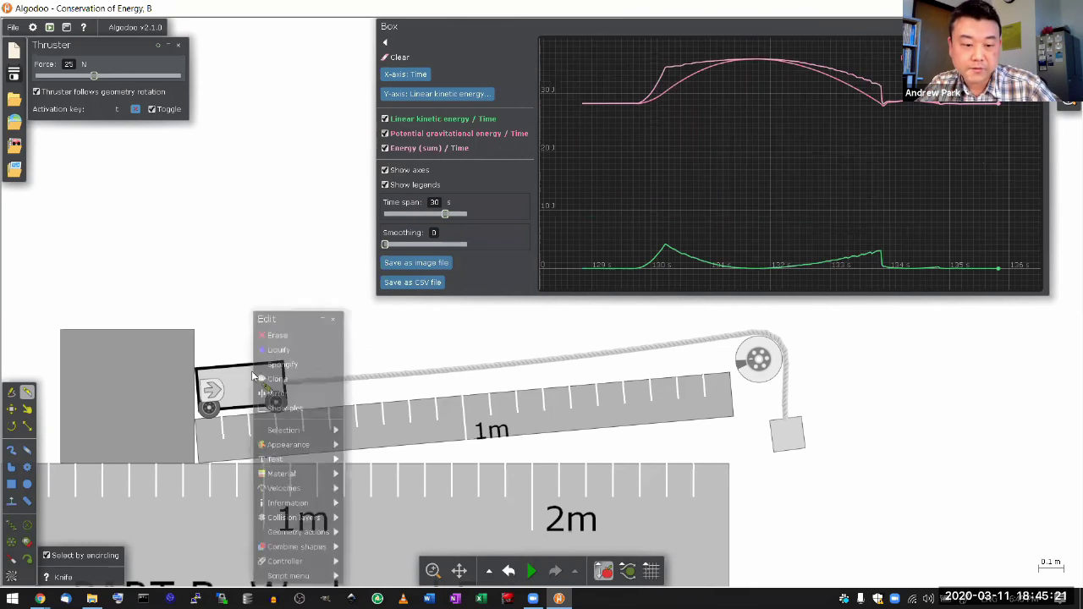
{"action": "right_click", "coordinate": [251, 379]}
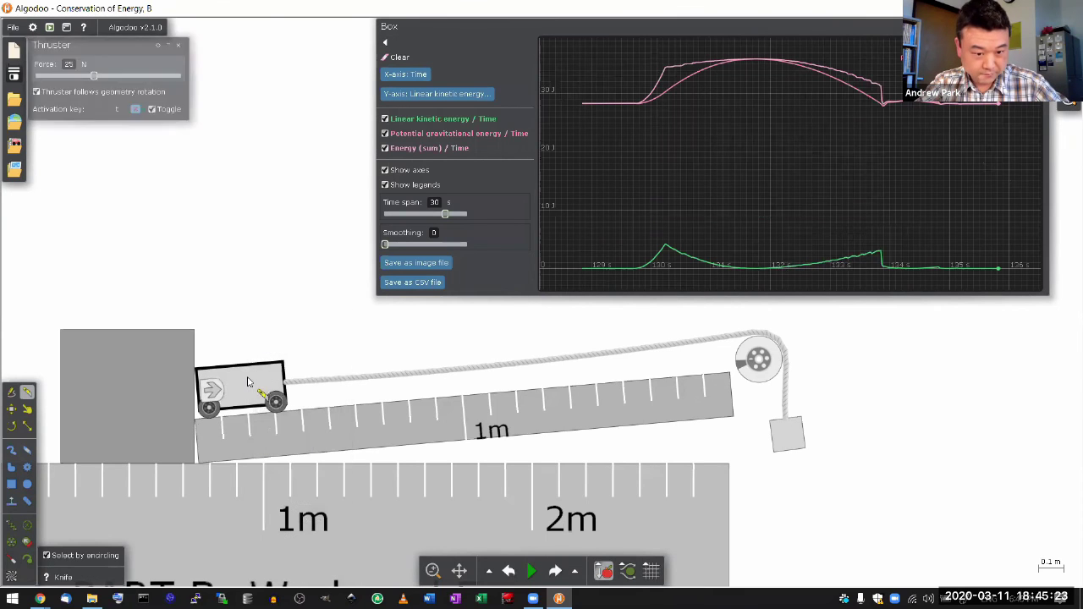
{"action": "right_click", "coordinate": [248, 372]}
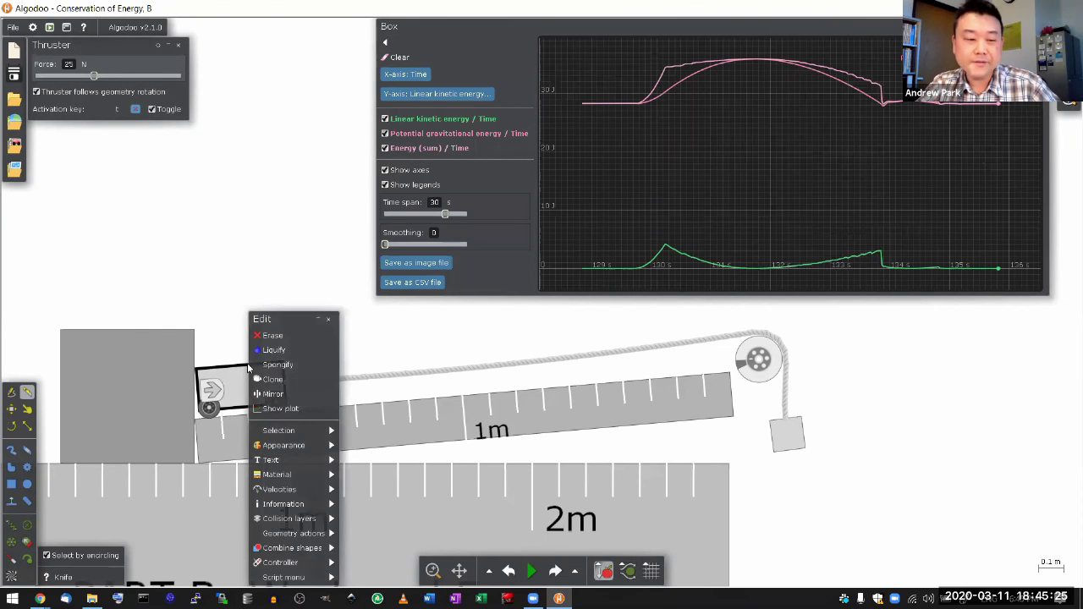
{"action": "left_click", "coordinate": [260, 278]}
{"action": "key", "text": "space"}
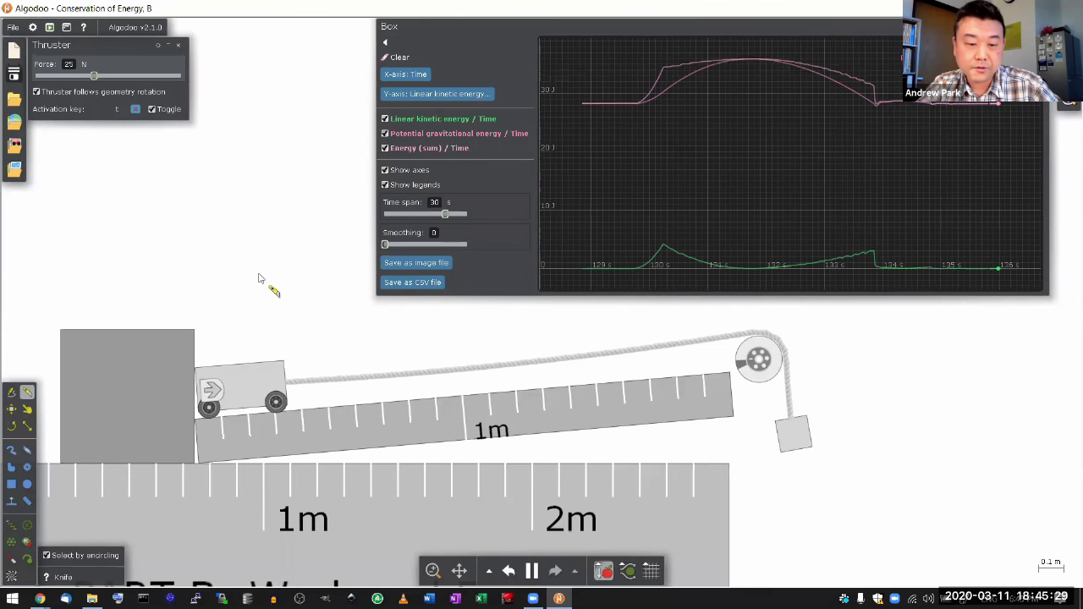
{"action": "key", "text": "space"}
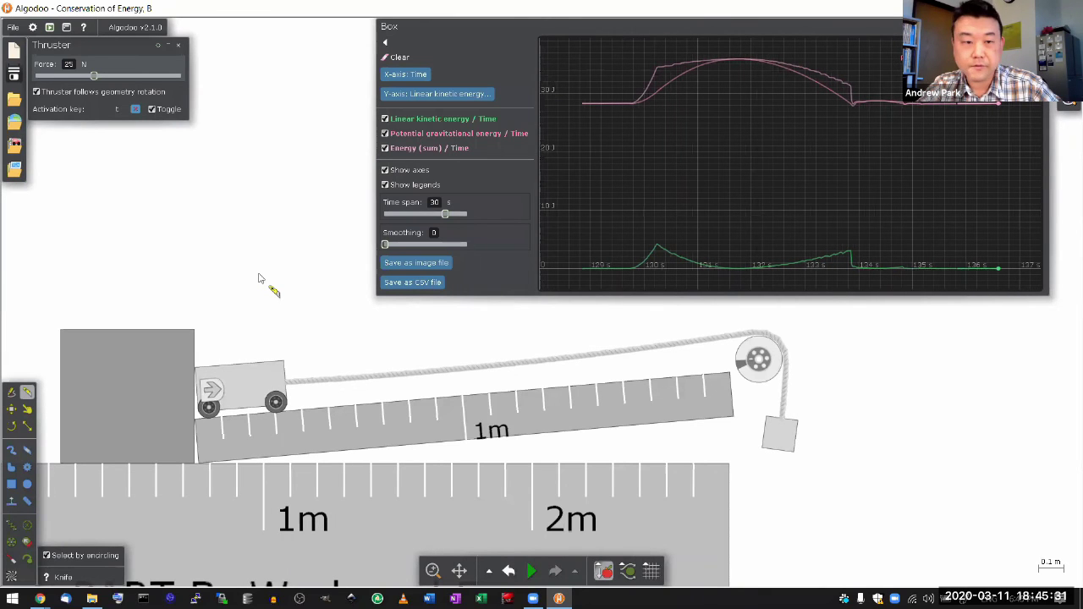
Step: Switch to the lab page to read Q13 and Part C, and review the earlier experiments up to Part A's inclined track setup
{"action": "key", "text": "alt+Tab"}
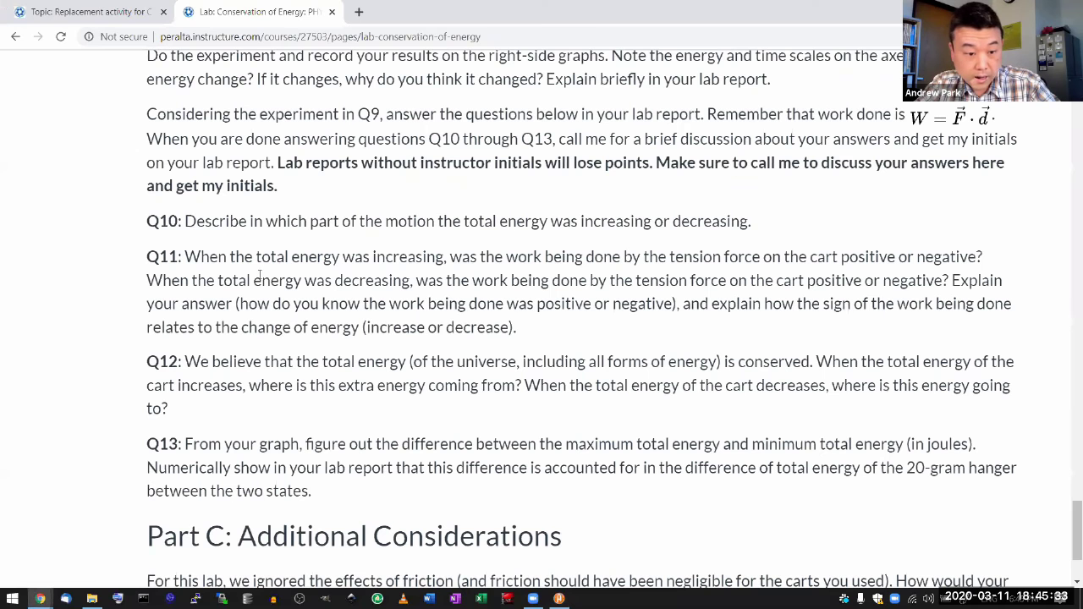
{"action": "scroll", "coordinate": [258, 385], "scroll_direction": "down", "scroll_amount": 1}
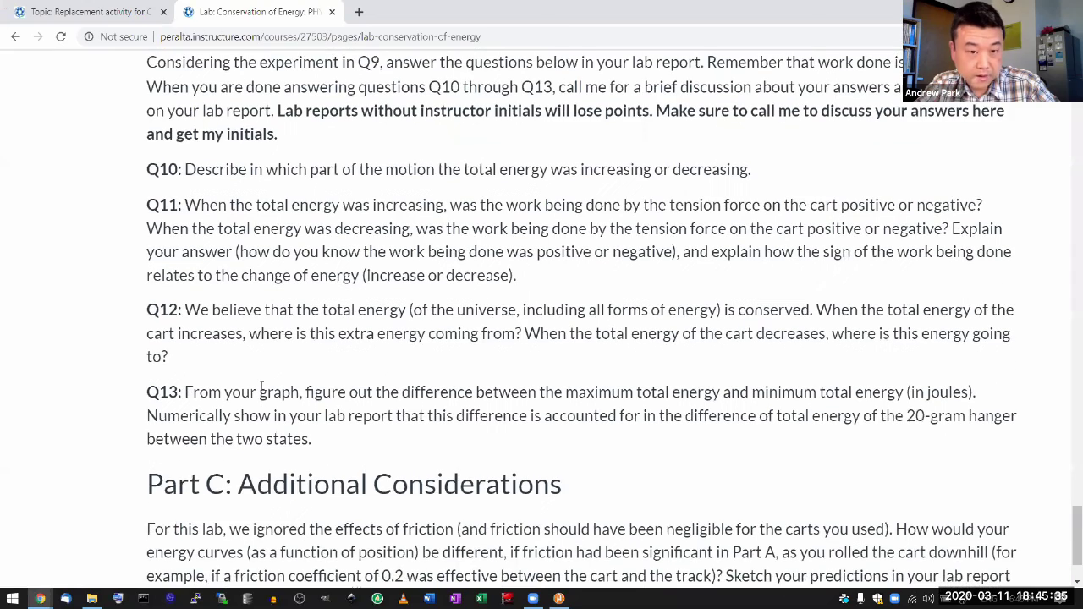
{"action": "scroll", "coordinate": [263, 386], "scroll_direction": "down", "scroll_amount": 1}
{"action": "scroll", "coordinate": [263, 386], "scroll_direction": "down", "scroll_amount": 1}
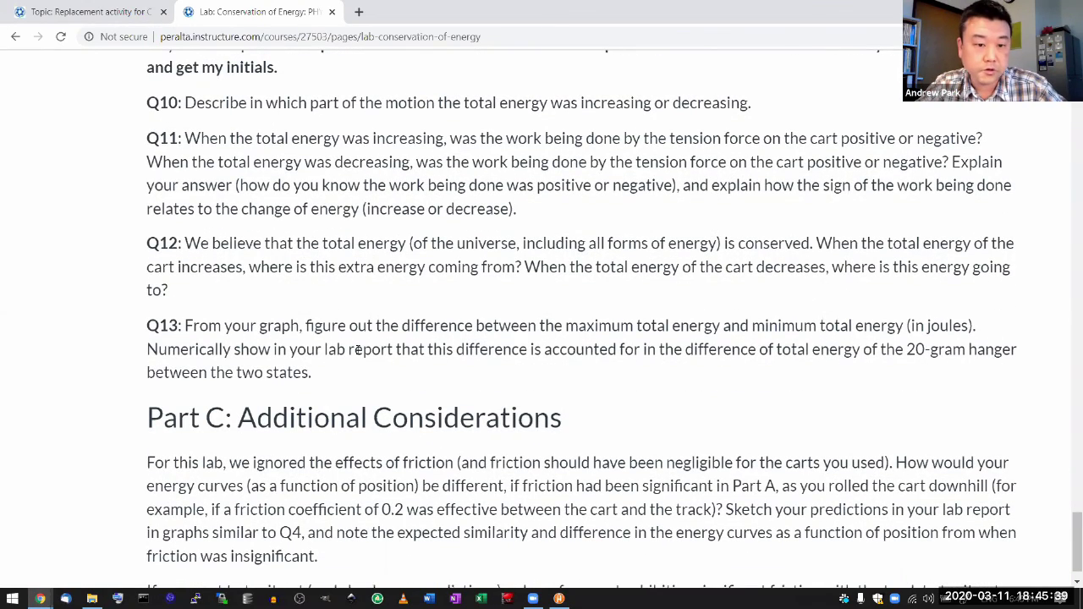
{"action": "key", "text": "ctrl+minus"}
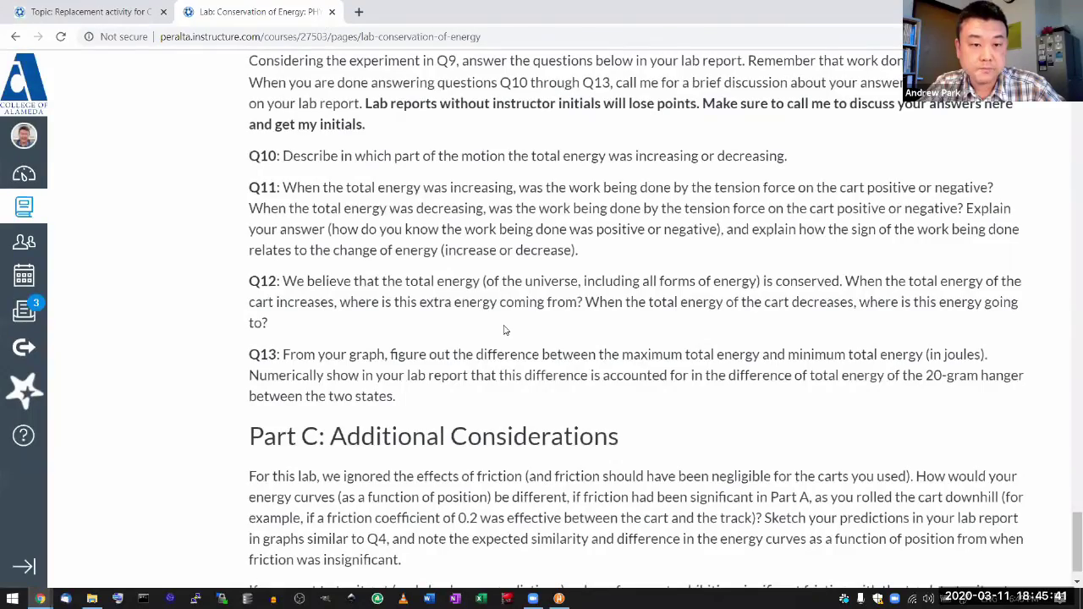
{"action": "scroll", "coordinate": [505, 330], "scroll_direction": "up", "scroll_amount": 5}
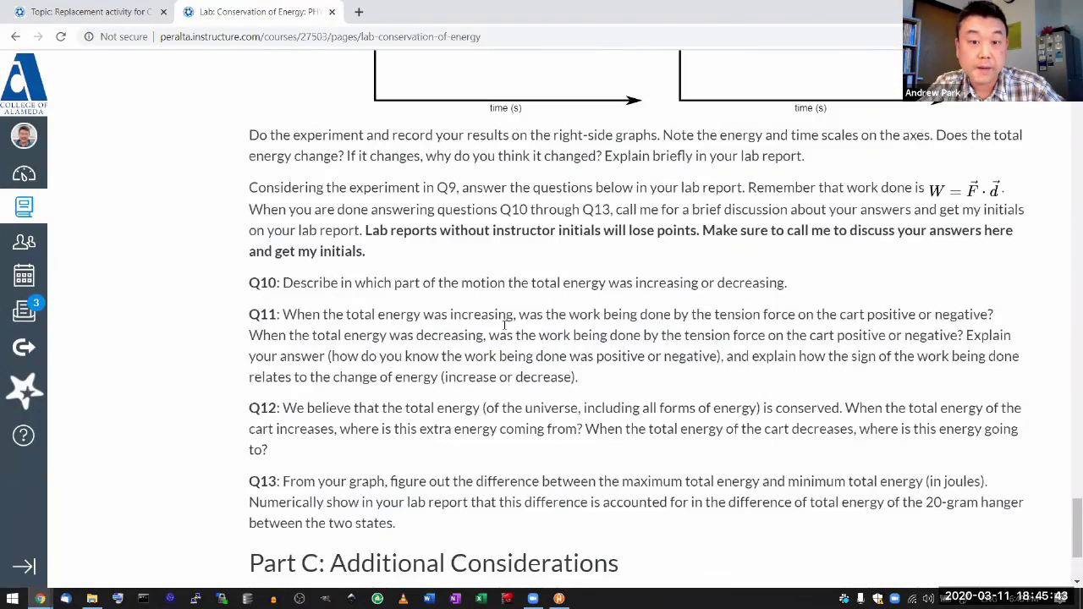
{"action": "scroll", "coordinate": [505, 326], "scroll_direction": "up", "scroll_amount": 10}
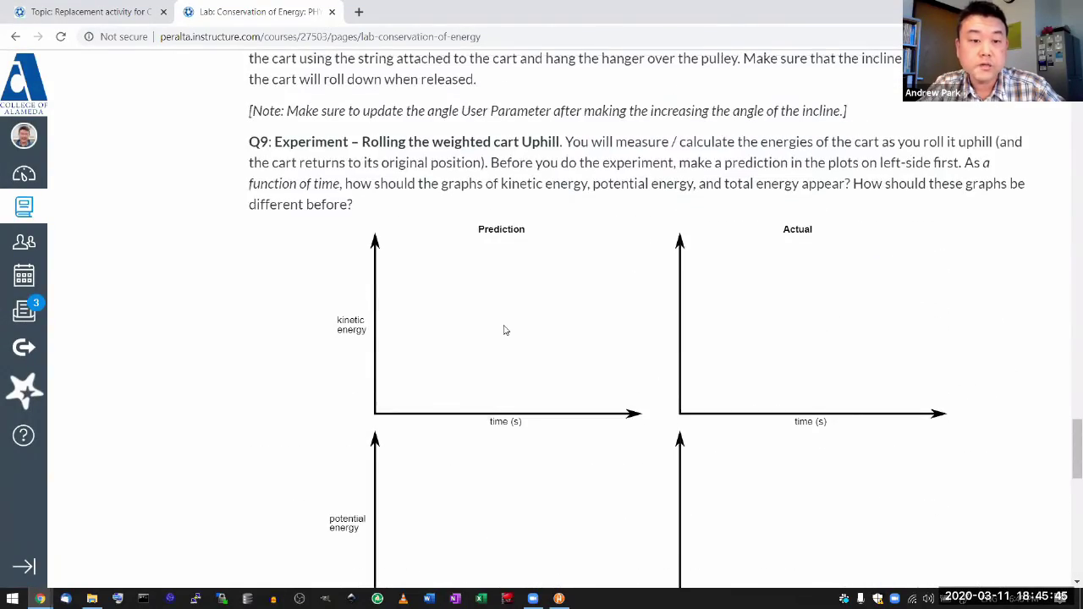
{"action": "scroll", "coordinate": [506, 330], "scroll_direction": "up", "scroll_amount": 10}
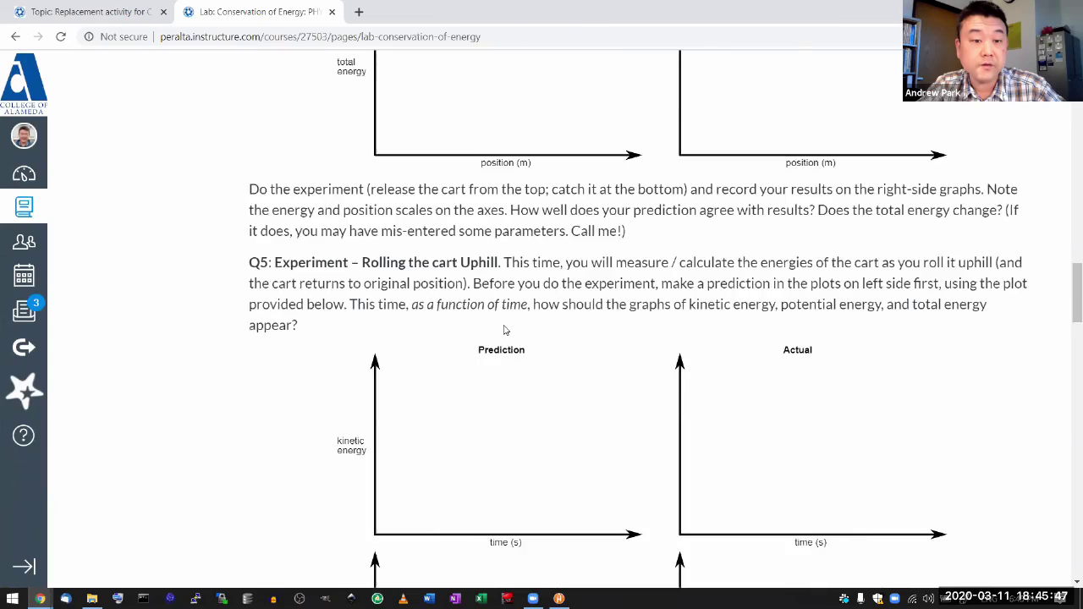
{"action": "scroll", "coordinate": [506, 330], "scroll_direction": "up", "scroll_amount": 10}
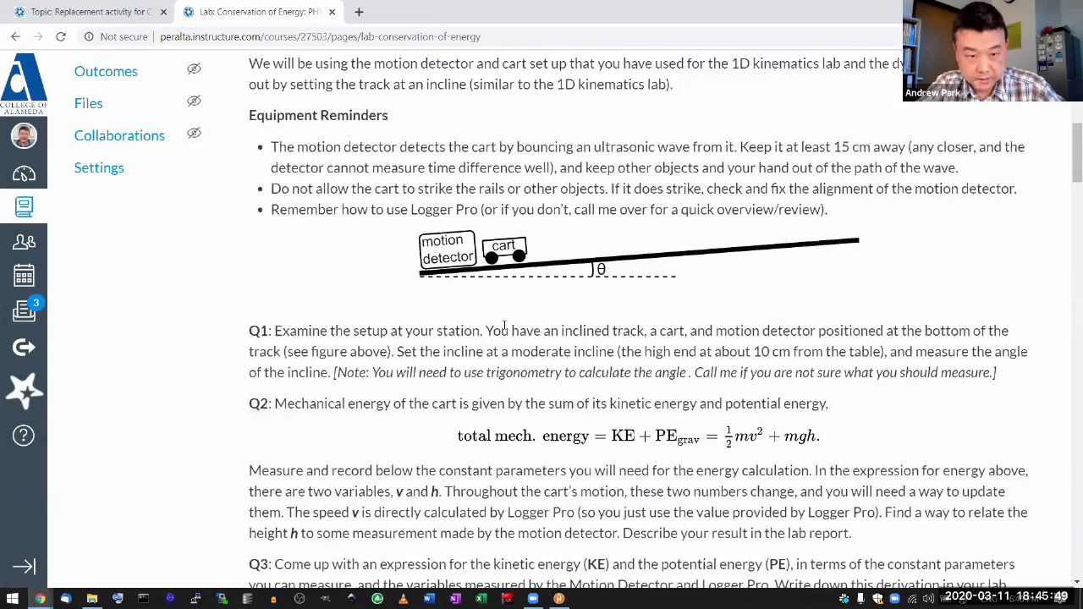
{"action": "scroll", "coordinate": [505, 330], "scroll_direction": "up", "scroll_amount": 1}
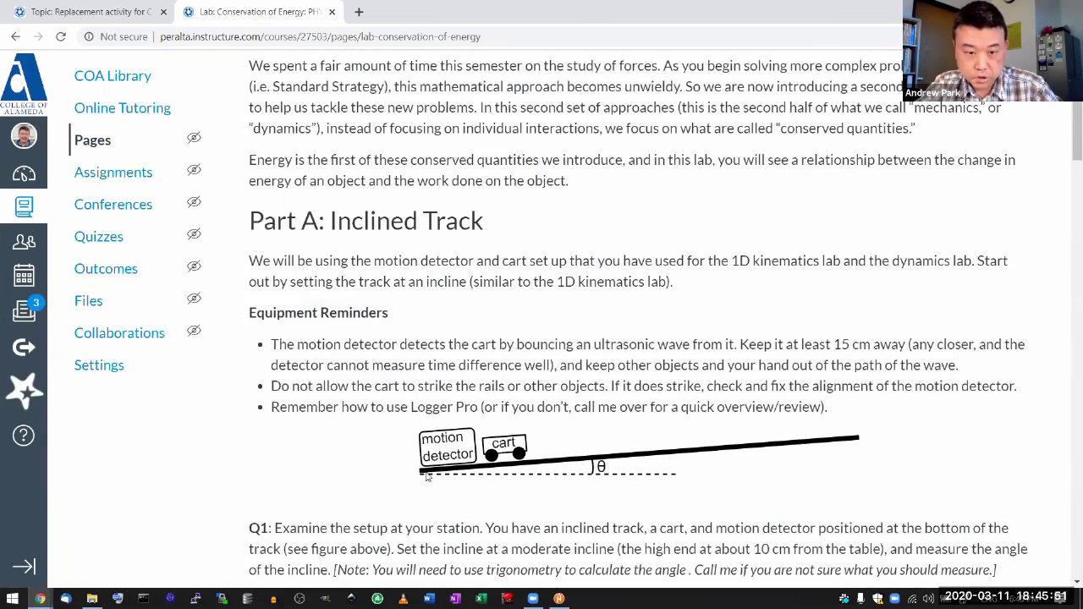
{"action": "scroll", "coordinate": [427, 476], "scroll_direction": "up", "scroll_amount": 4}
Step: Switch to Algodoo and inspect the material properties, including mass and friction, of the cart body and the inclined track
{"action": "key", "text": "alt+Tab"}
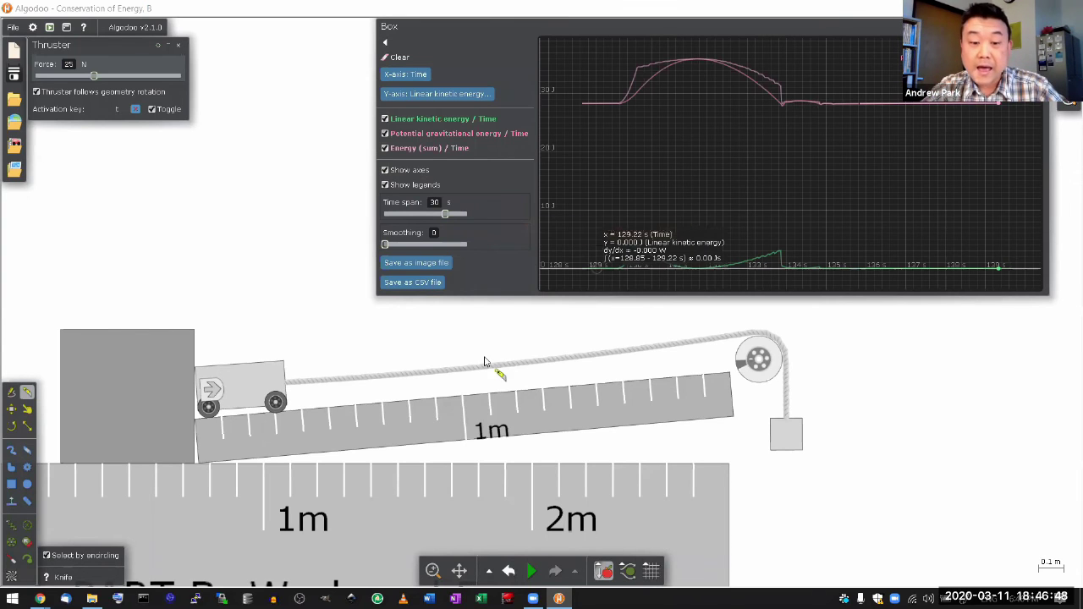
{"action": "right_click", "coordinate": [235, 384]}
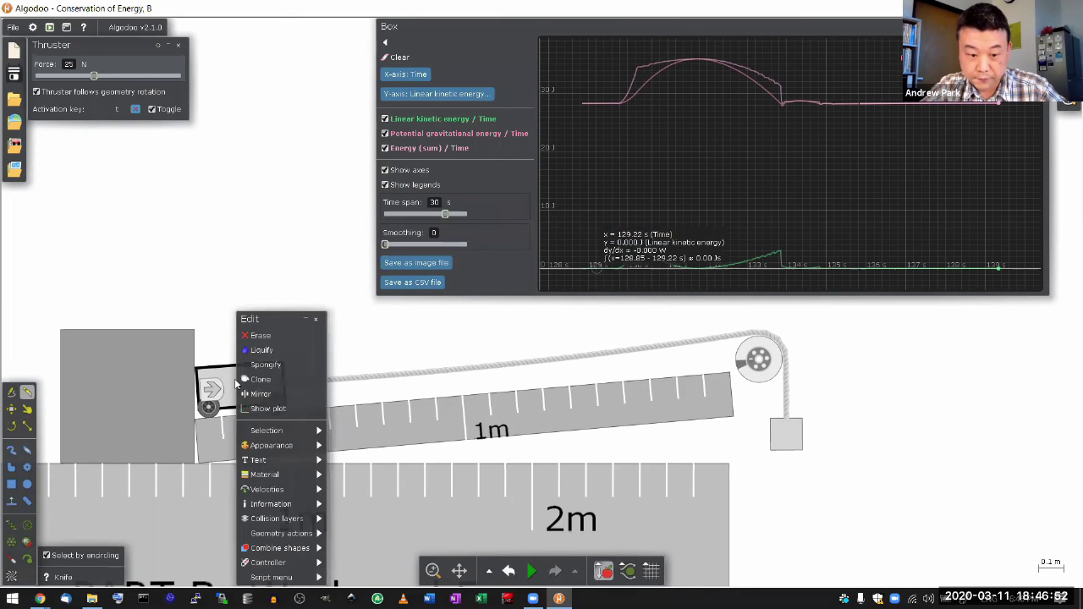
{"action": "mouse_move", "coordinate": [278, 478]}
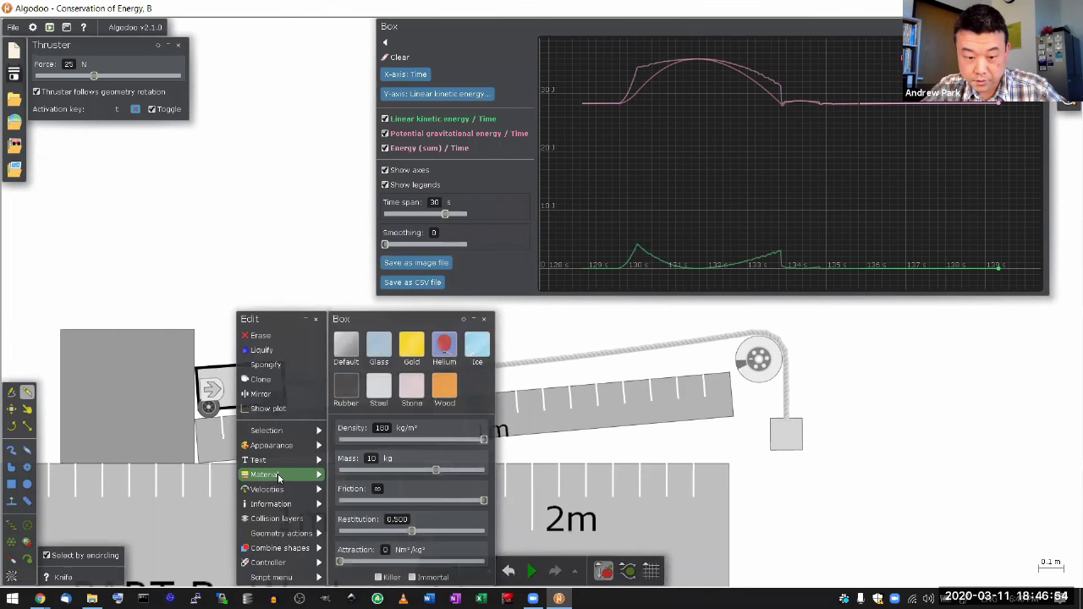
{"action": "right_click", "coordinate": [227, 305]}
{"action": "right_click", "coordinate": [543, 423]}
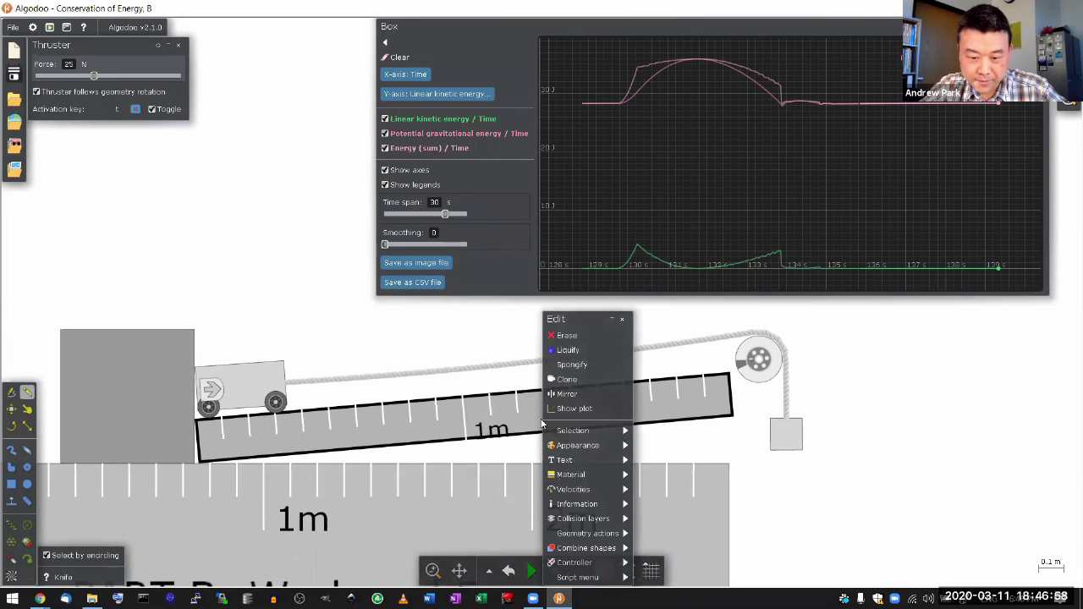
{"action": "mouse_move", "coordinate": [571, 475]}
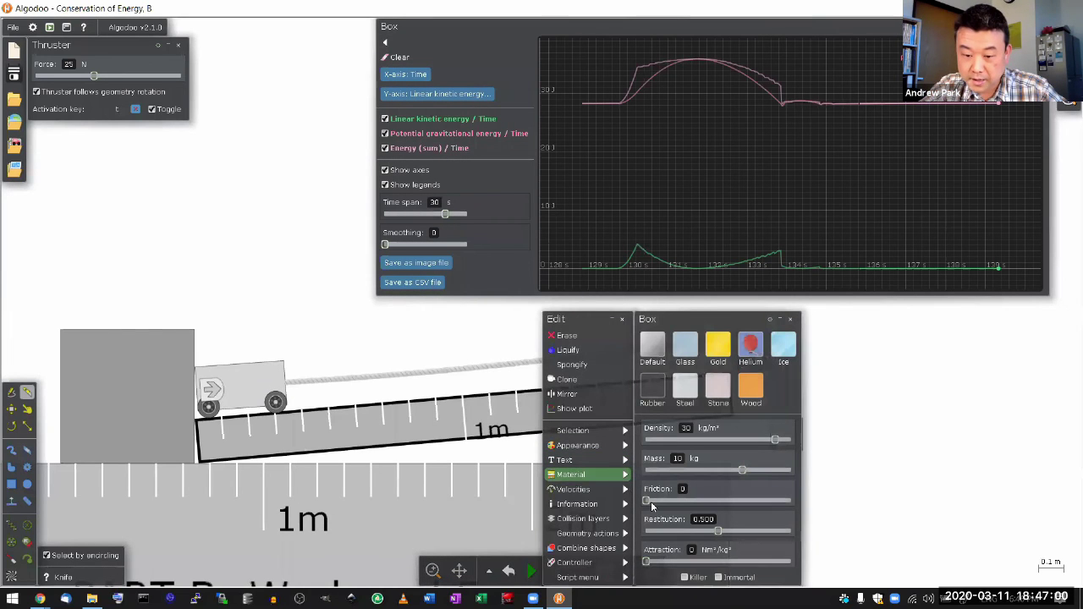
Step: Inspect the material properties of the polygon on the track beside the cart and of the pulley wheel, and close the settings
{"action": "right_click", "coordinate": [298, 415]}
{"action": "mouse_move", "coordinate": [326, 478]}
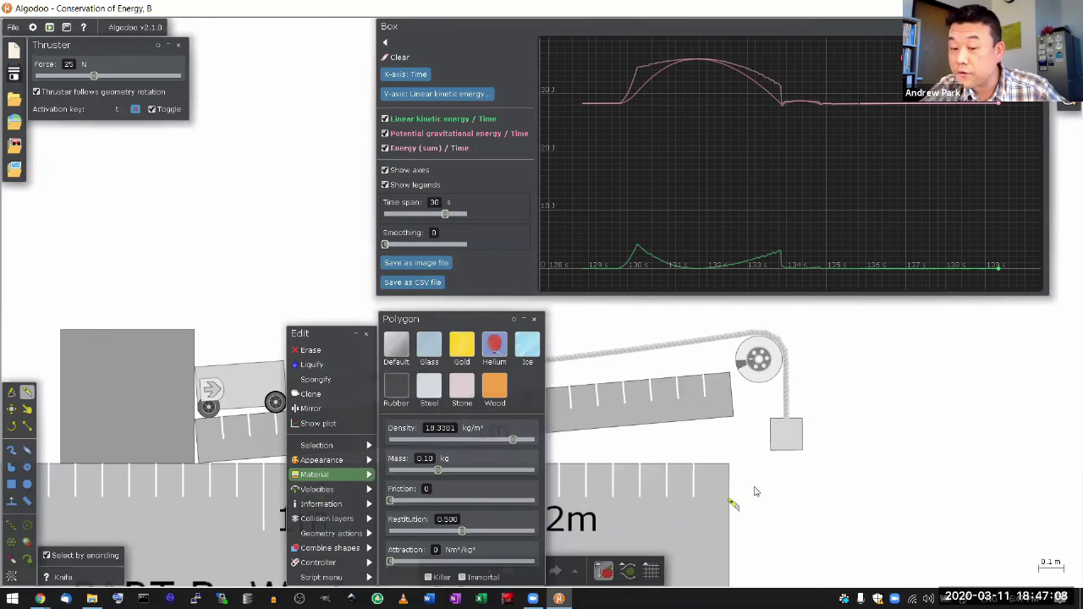
{"action": "left_click", "coordinate": [767, 378]}
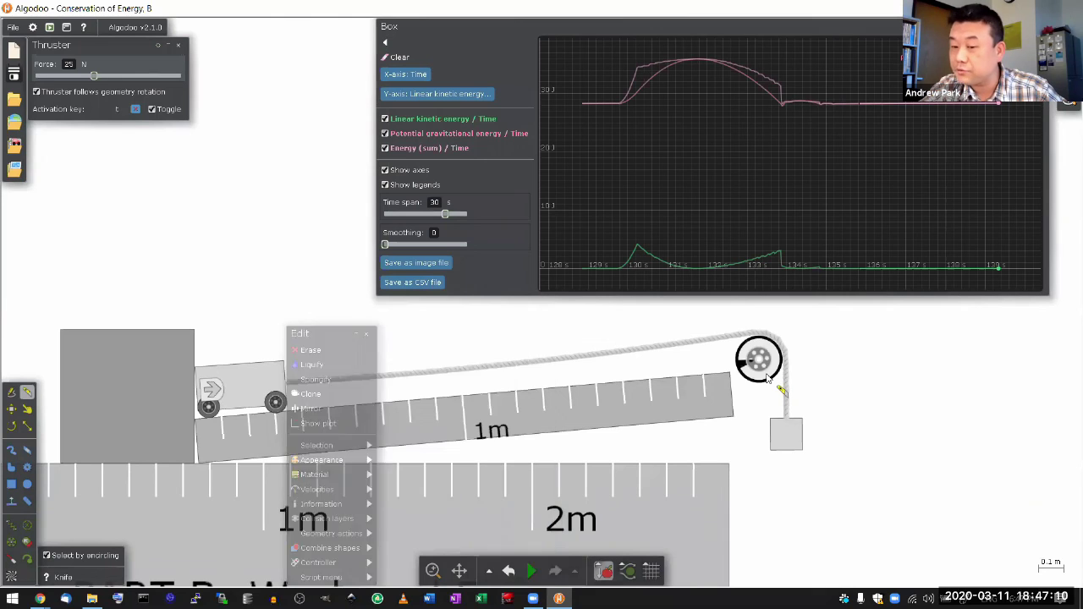
{"action": "right_click", "coordinate": [767, 378]}
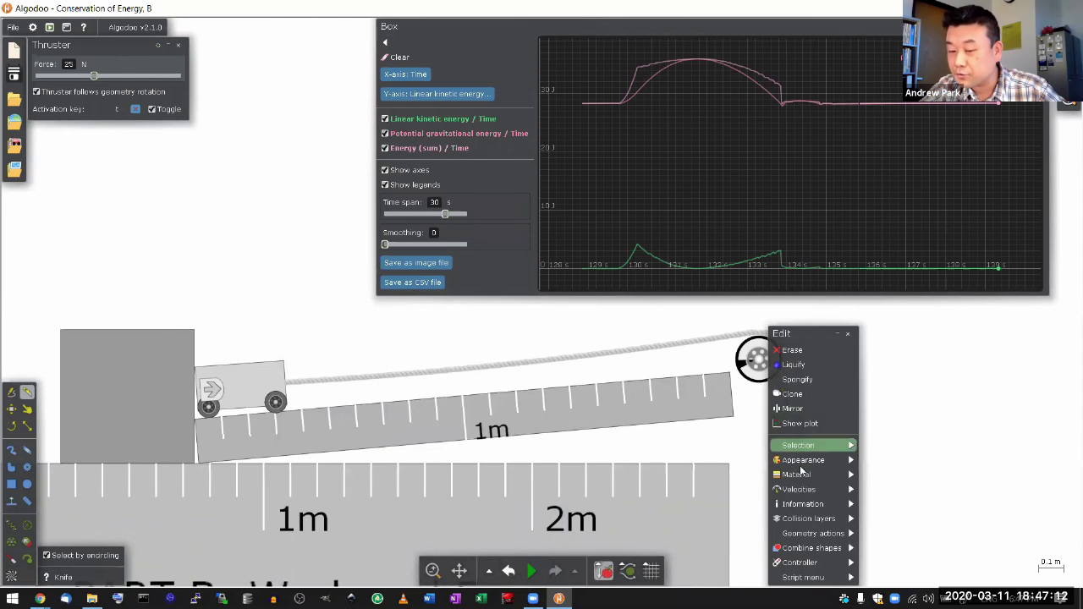
{"action": "mouse_move", "coordinate": [799, 475]}
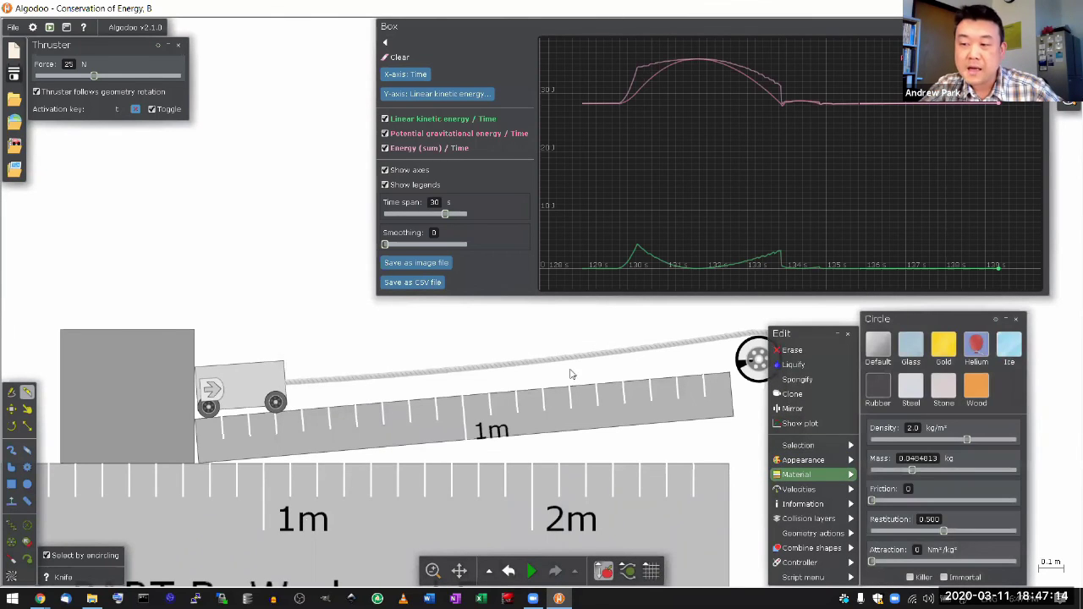
{"action": "left_click", "coordinate": [296, 253]}
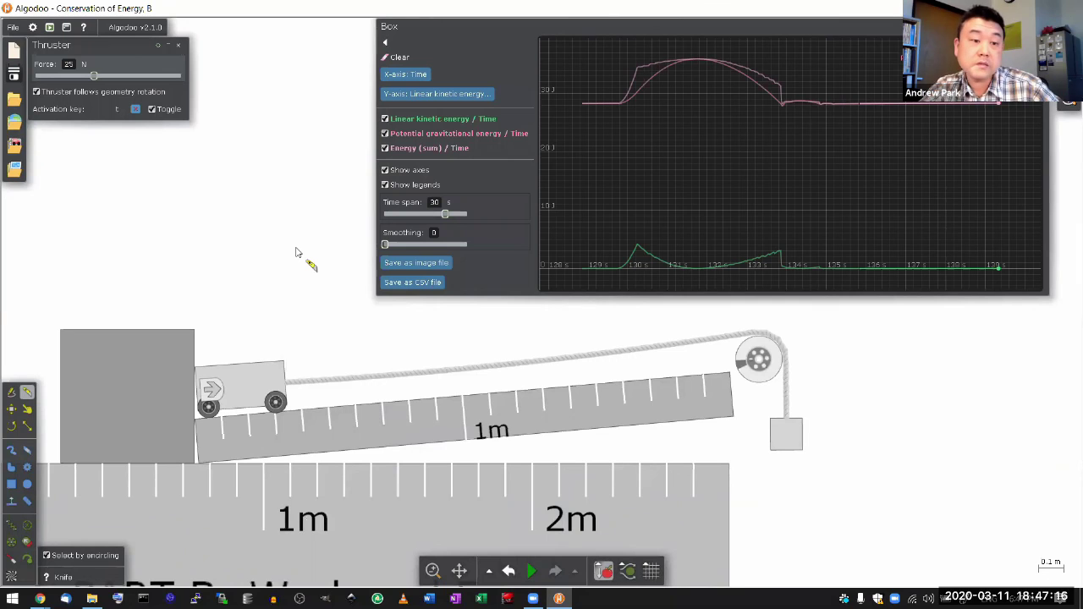